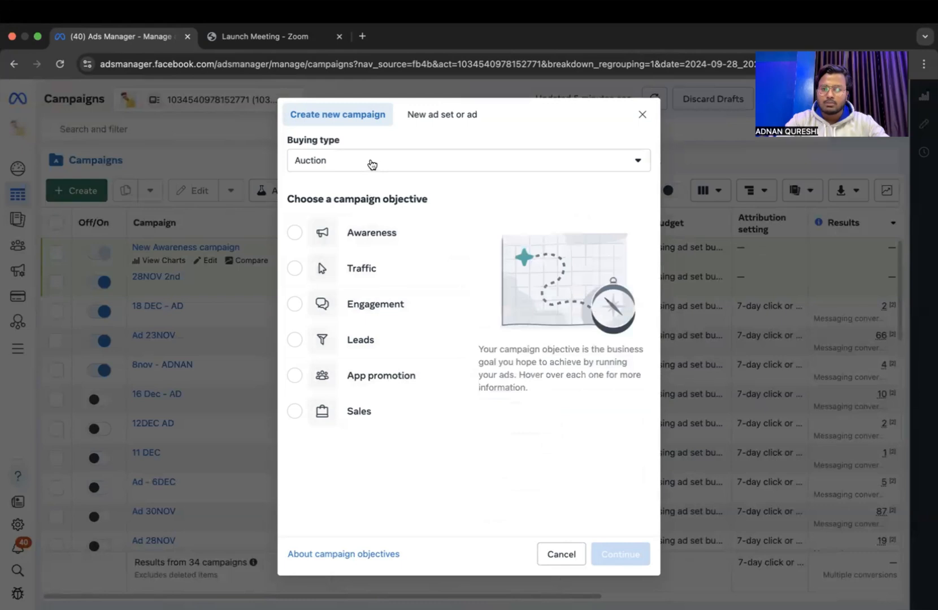
Try the Reservation buying type for the new campaign and switch back to Auction.
left_click(373, 206)
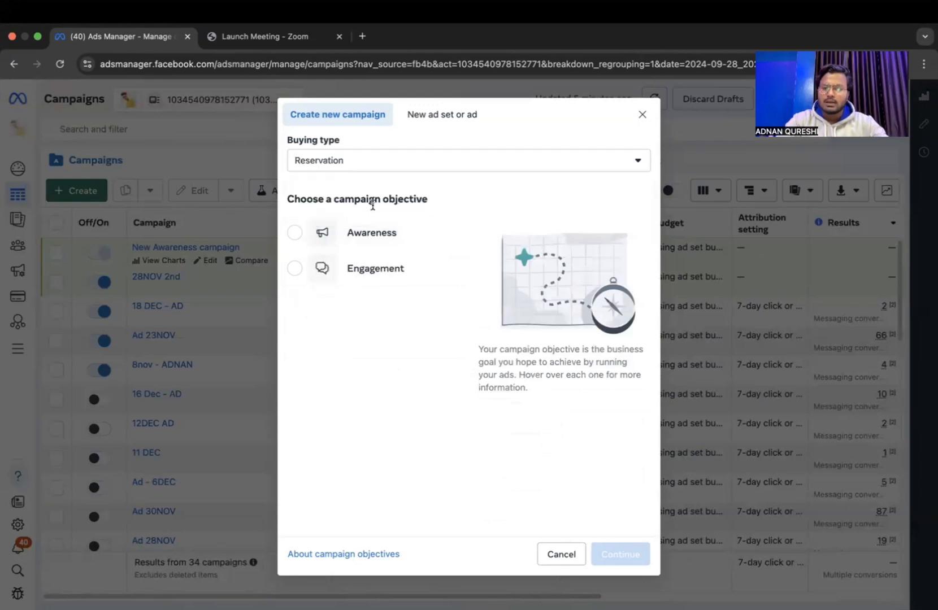
left_click(363, 157)
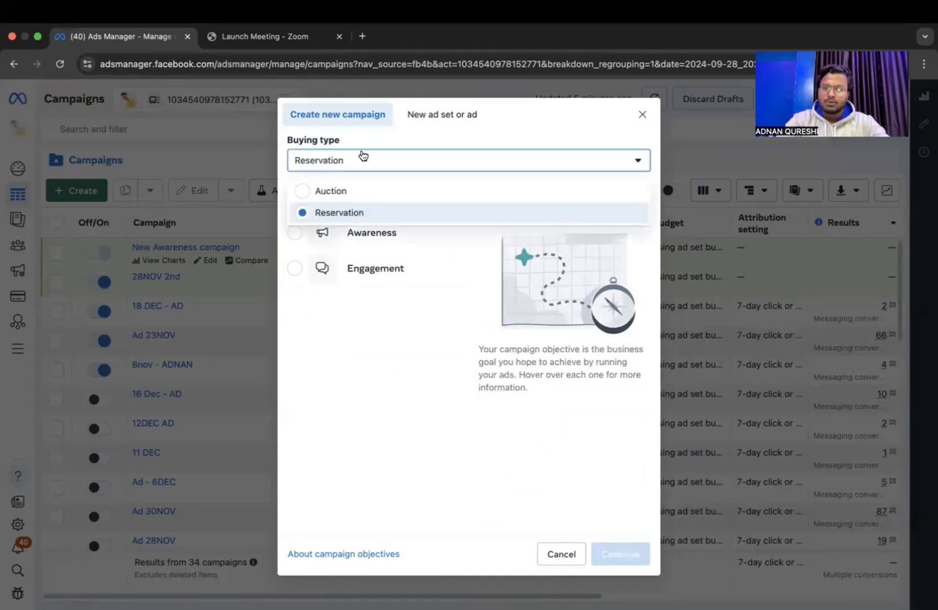
left_click(367, 186)
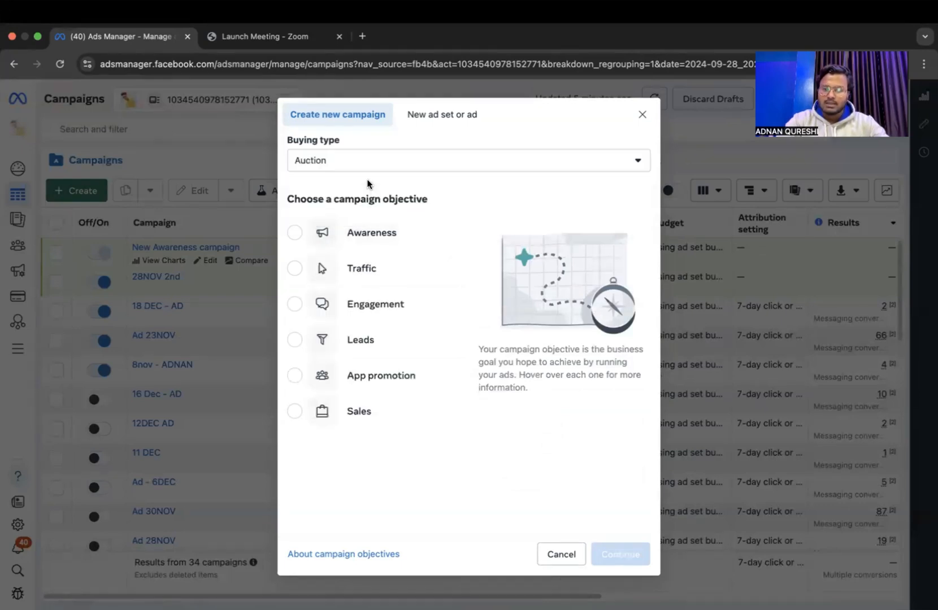
Choose the Awareness objective for the auction campaign and continue to its settings.
left_click(394, 239)
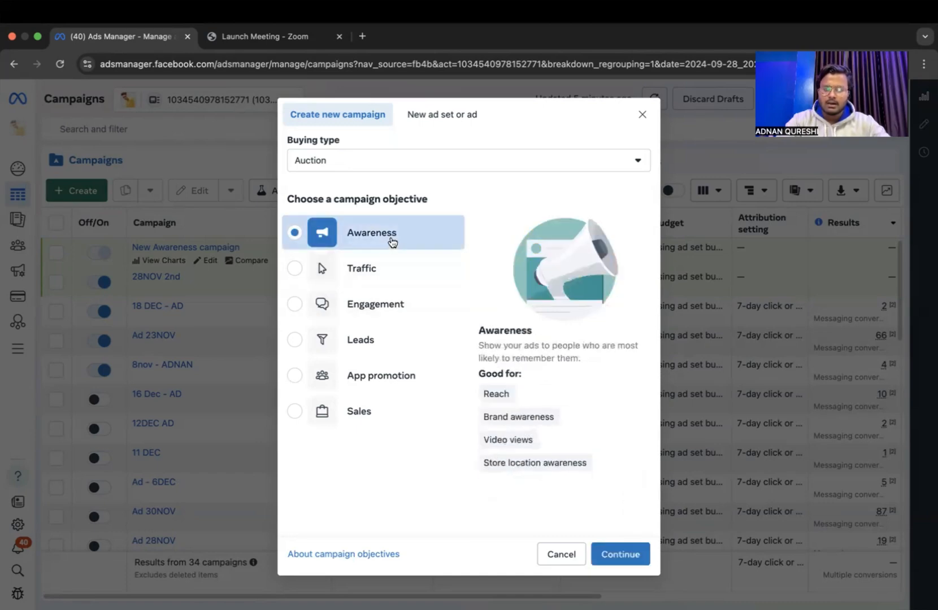
scroll(507, 322, "up", 3)
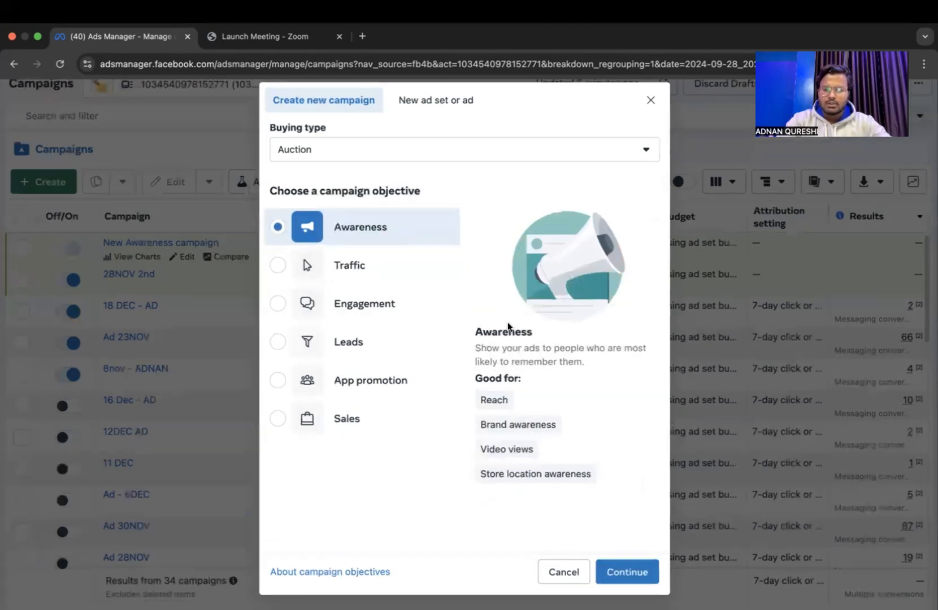
scroll(494, 328, "up", 3)
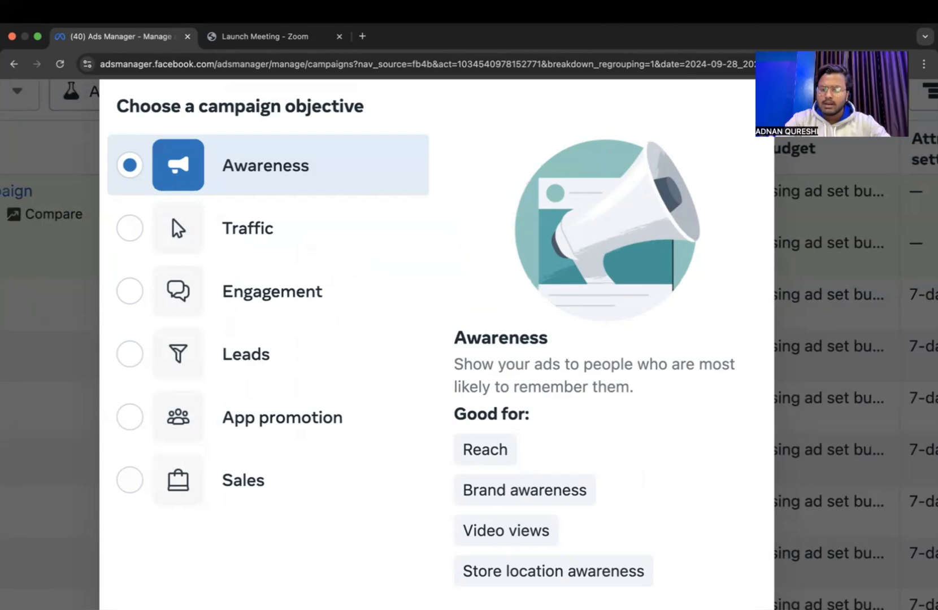
scroll(721, 440, "down", 1)
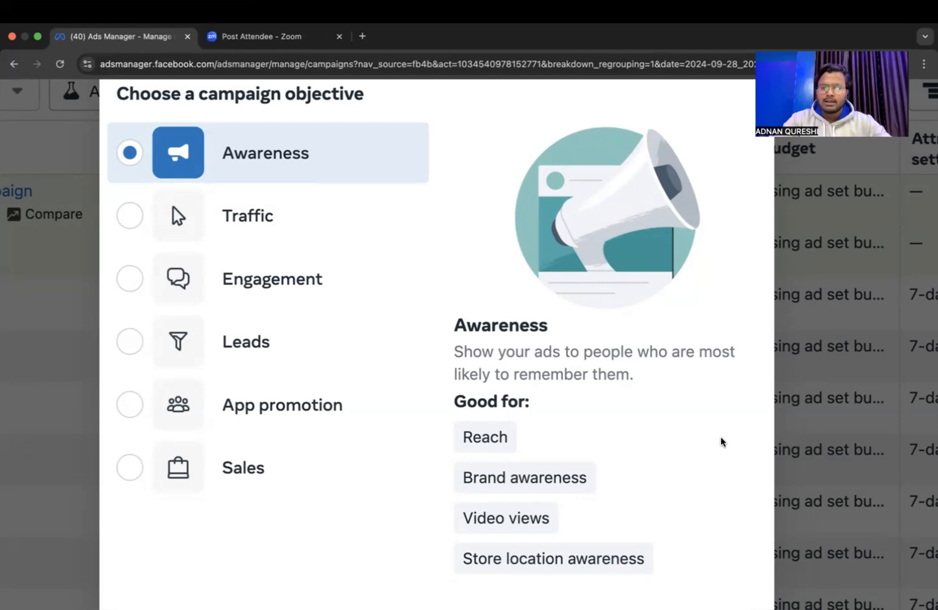
scroll(681, 370, "down", 5)
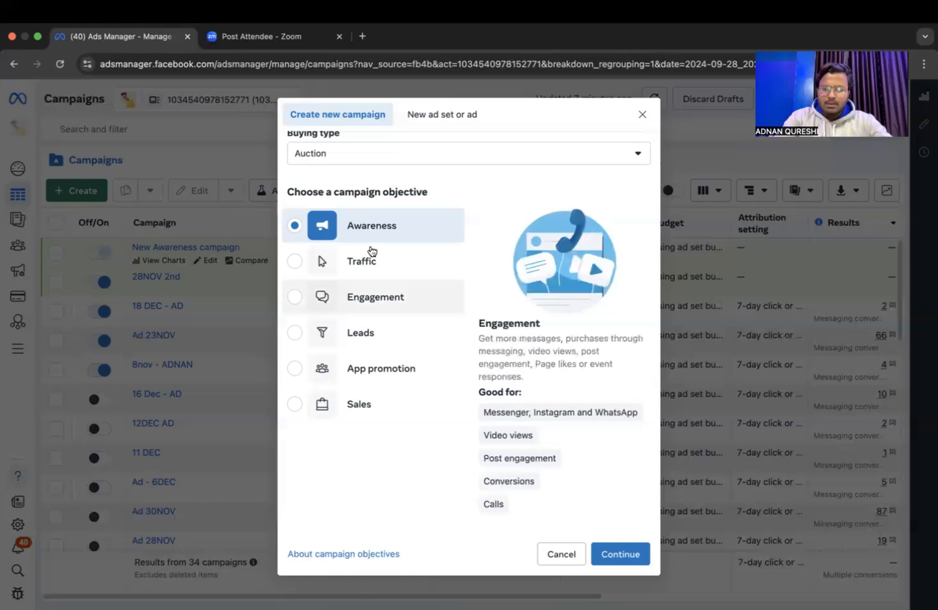
left_click(622, 556)
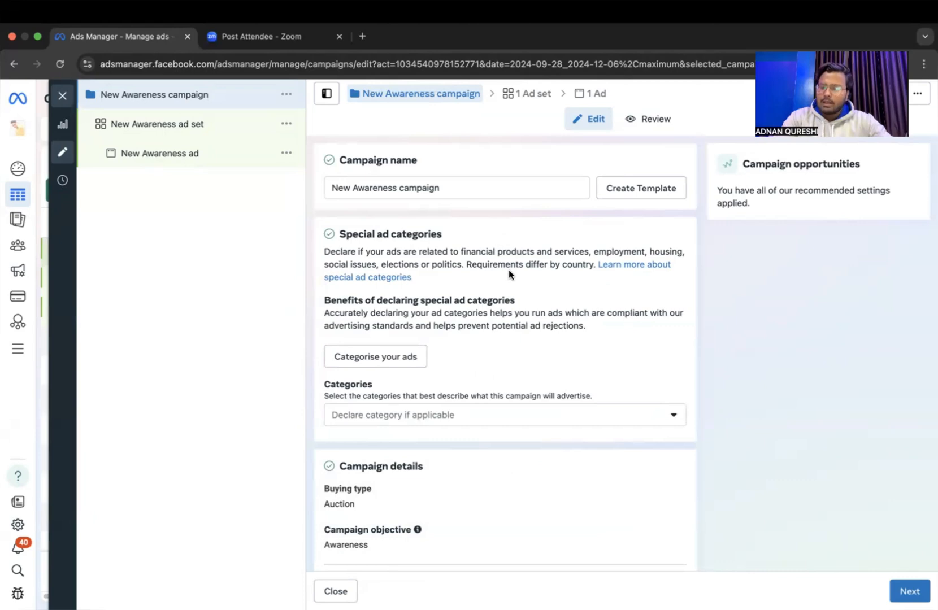
Look through the ad set and ad levels of the new campaign and return to the campaign level.
left_click(525, 93)
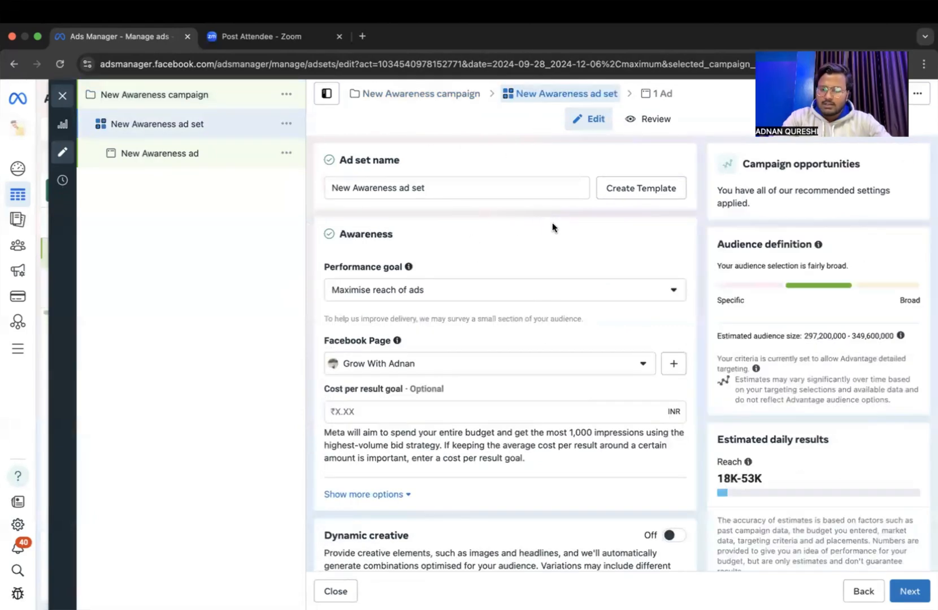
left_click(653, 93)
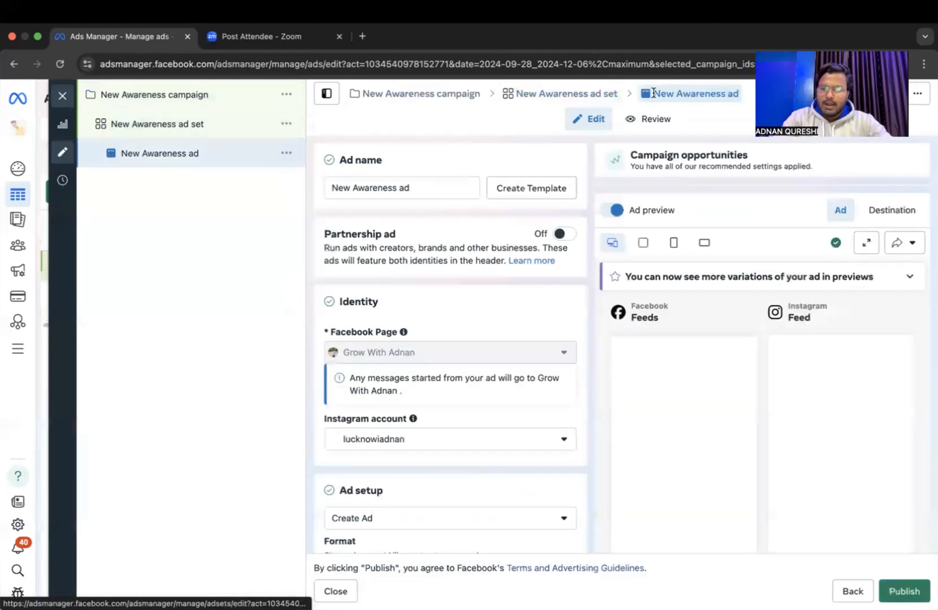
left_click(424, 92)
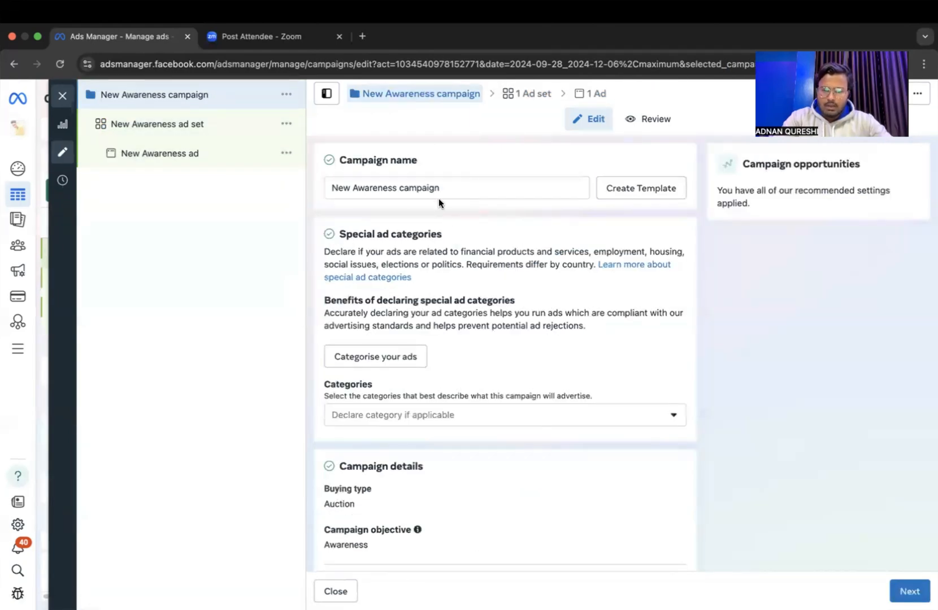
Rename the campaign as "awarness ad 18 dec".
scroll(446, 191, "up", 3)
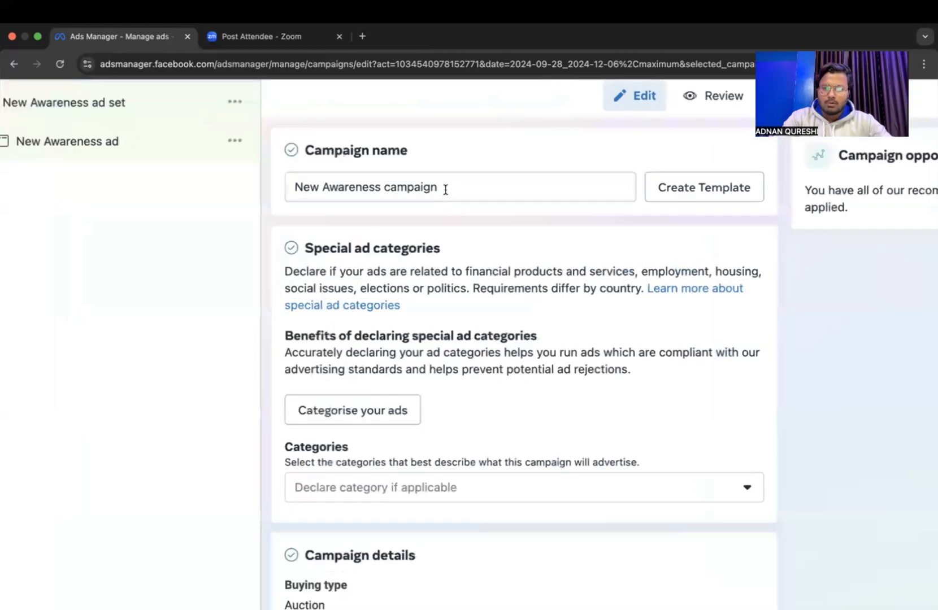
scroll(445, 191, "up", 1)
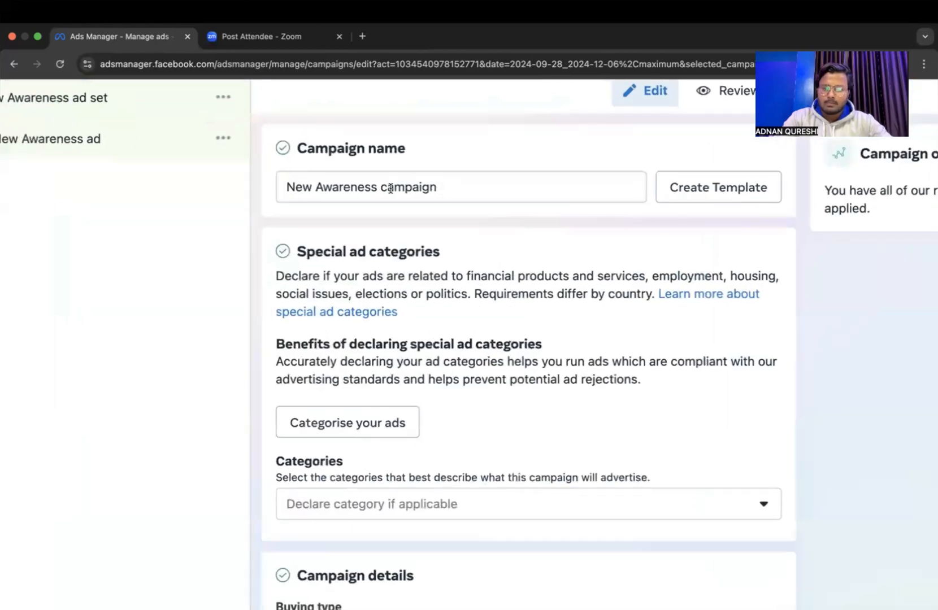
left_click(287, 186)
left_click_drag(288, 187, 493, 225)
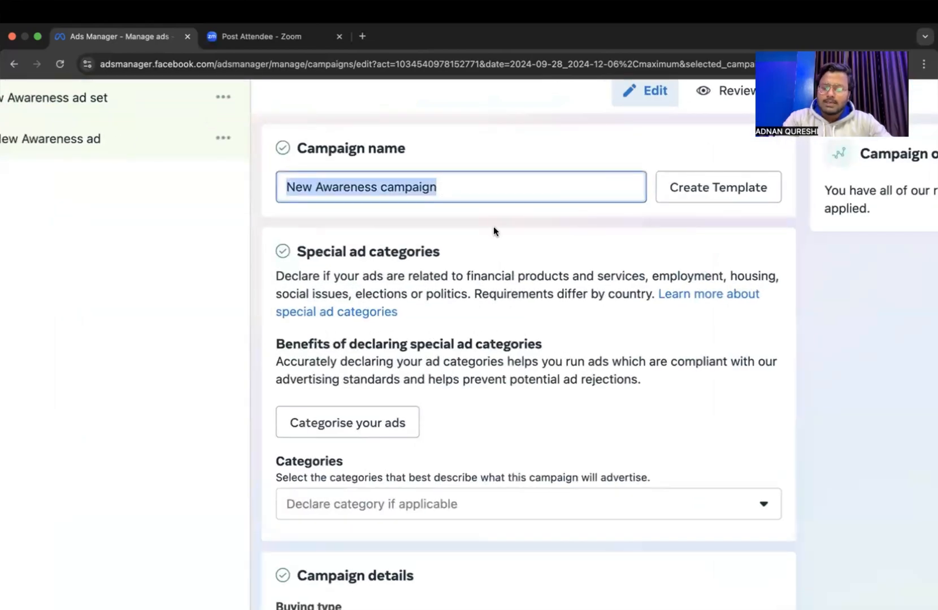
key("BackSpace")
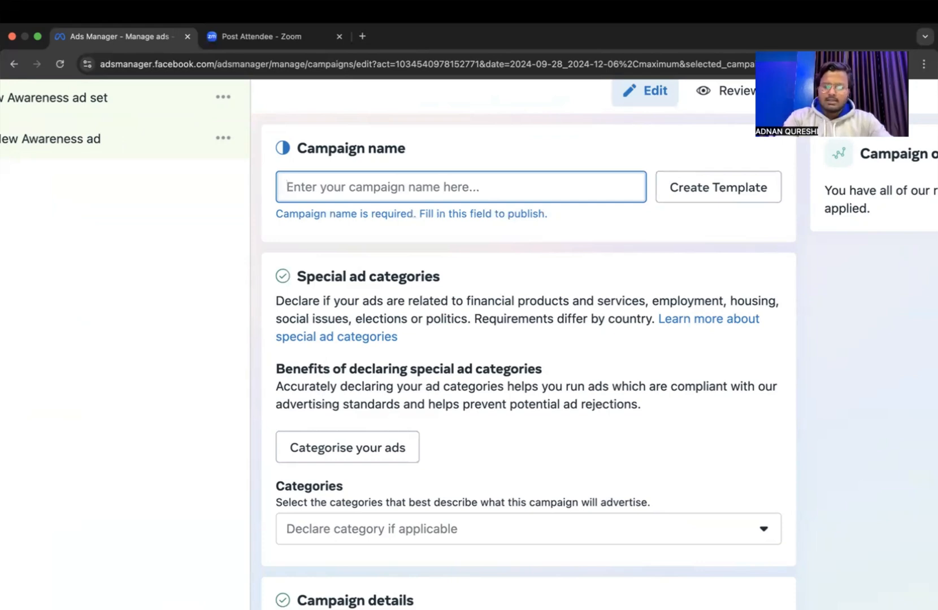
type("awarness ad 18 decc")
key("BackSpace")
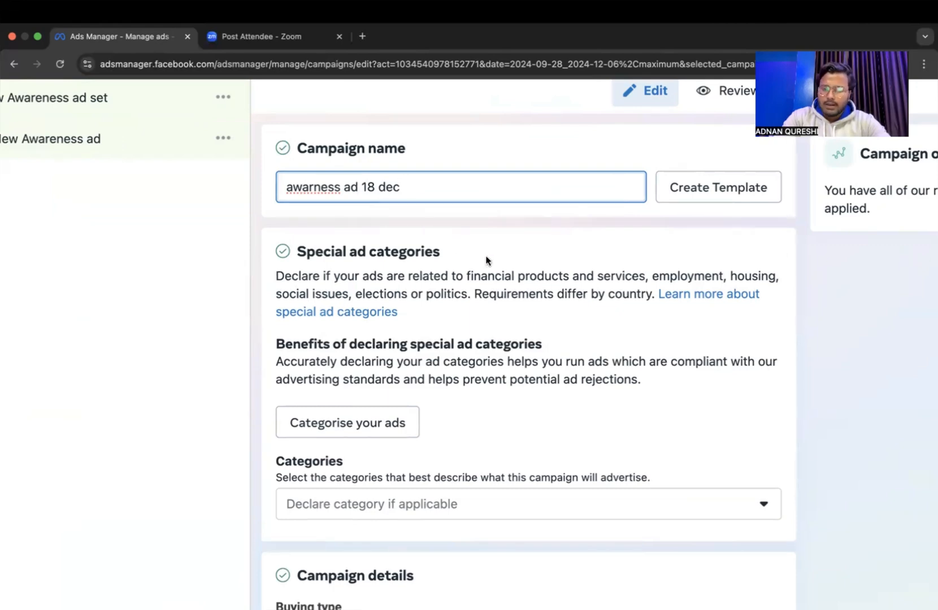
Examine the special ad categories section and its ad categorisation questionnaire, leaving the questionnaire without answering.
scroll(486, 260, "down", 1)
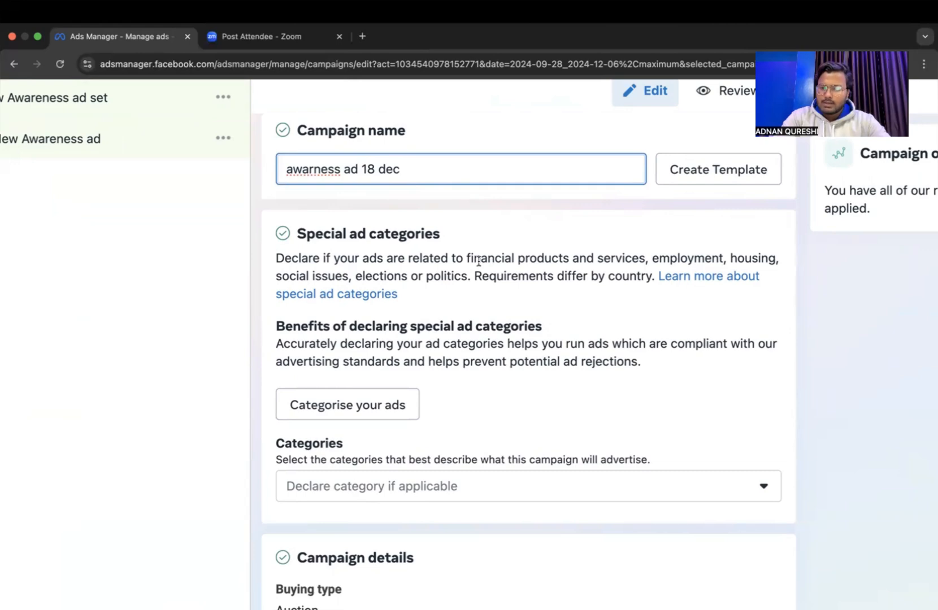
key("super+minus")
key("super+minus")
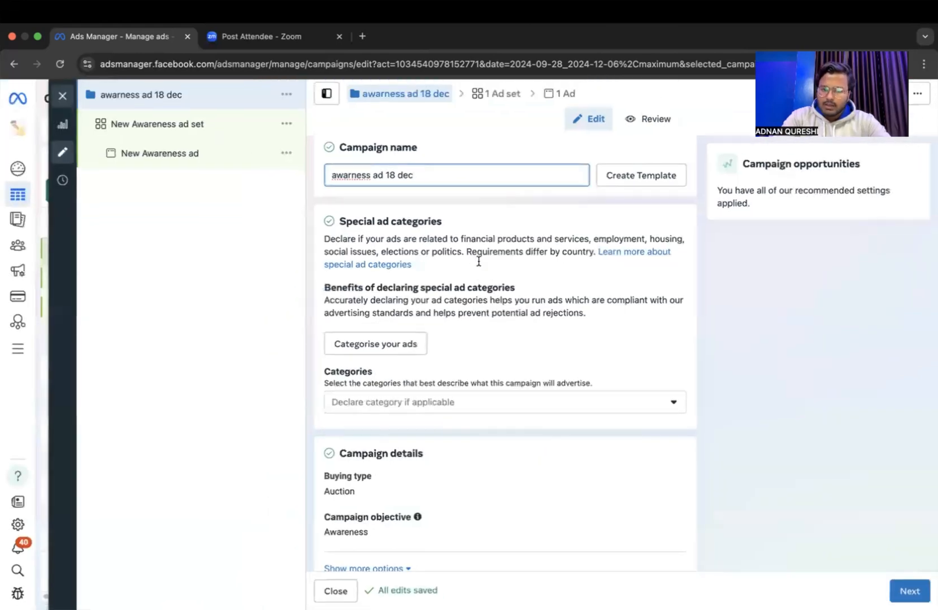
key("super+equal")
key("super+equal")
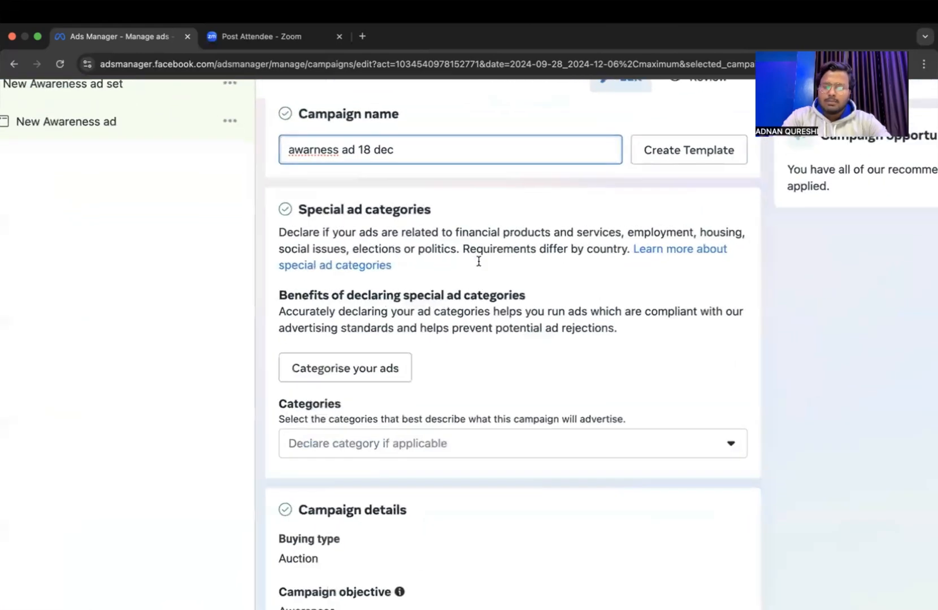
key("super+equal")
key("super+equal")
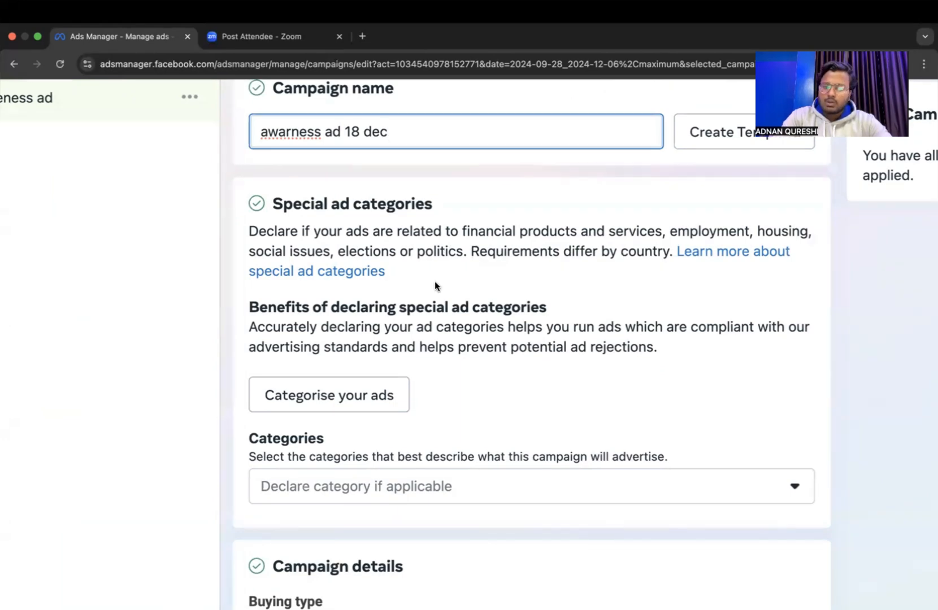
left_click(349, 402)
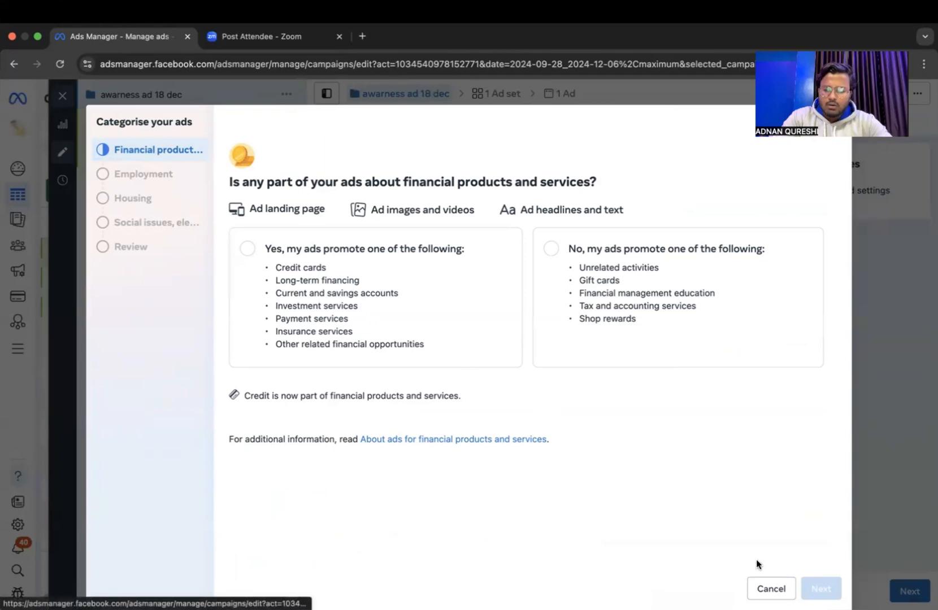
left_click(755, 589)
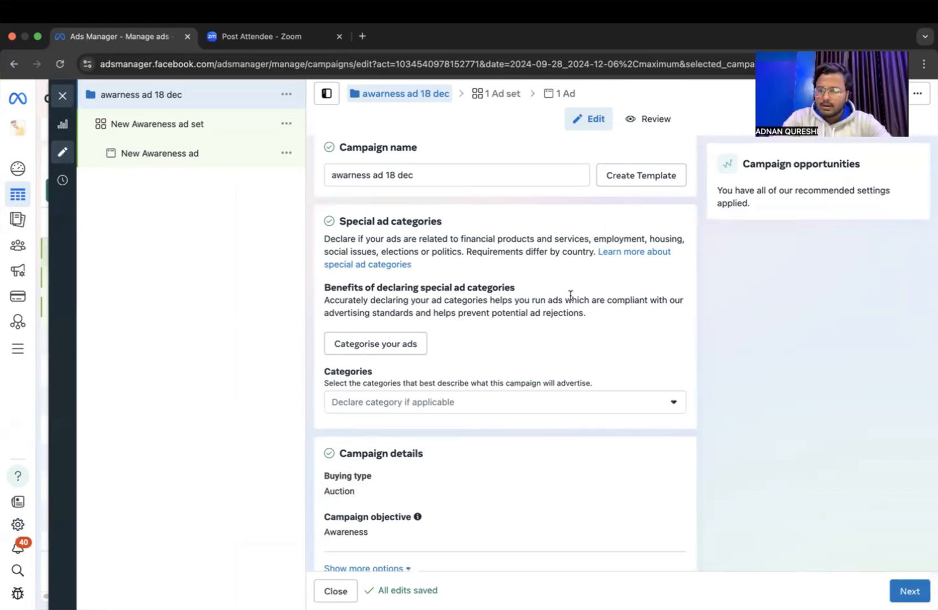
Review the special ad category options that can be declared for the campaign and close the list without choosing any.
scroll(570, 295, "up", 2)
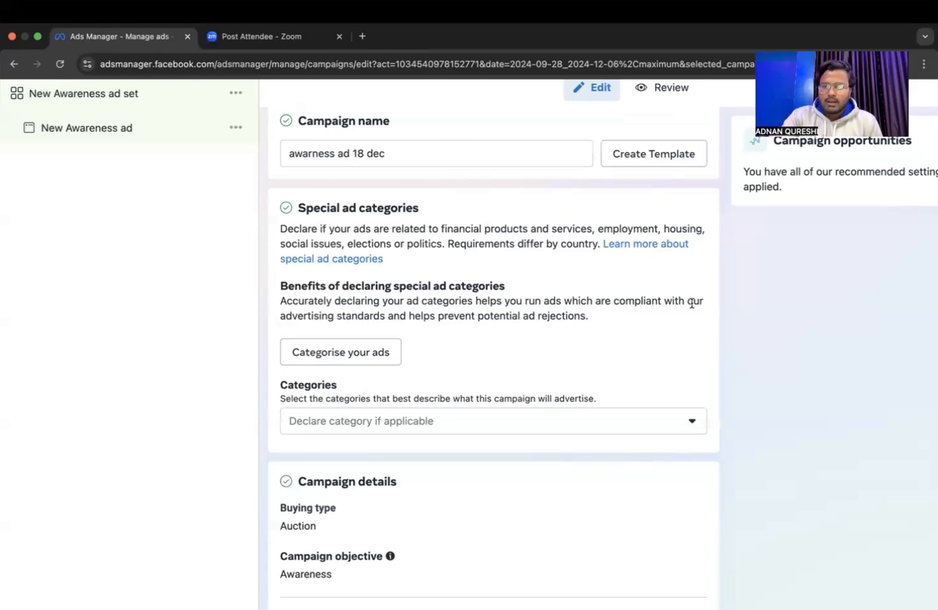
key("super+minus")
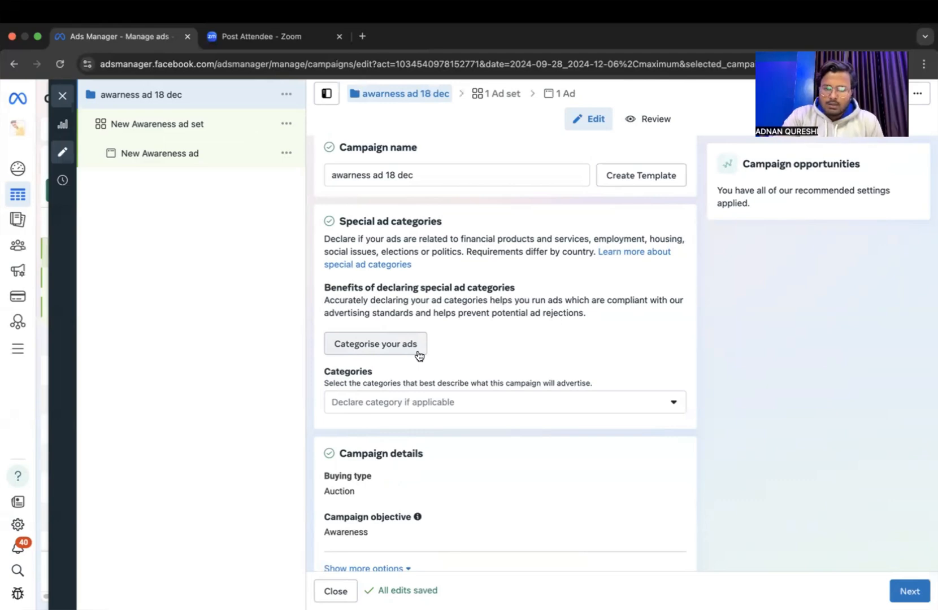
left_click(487, 411)
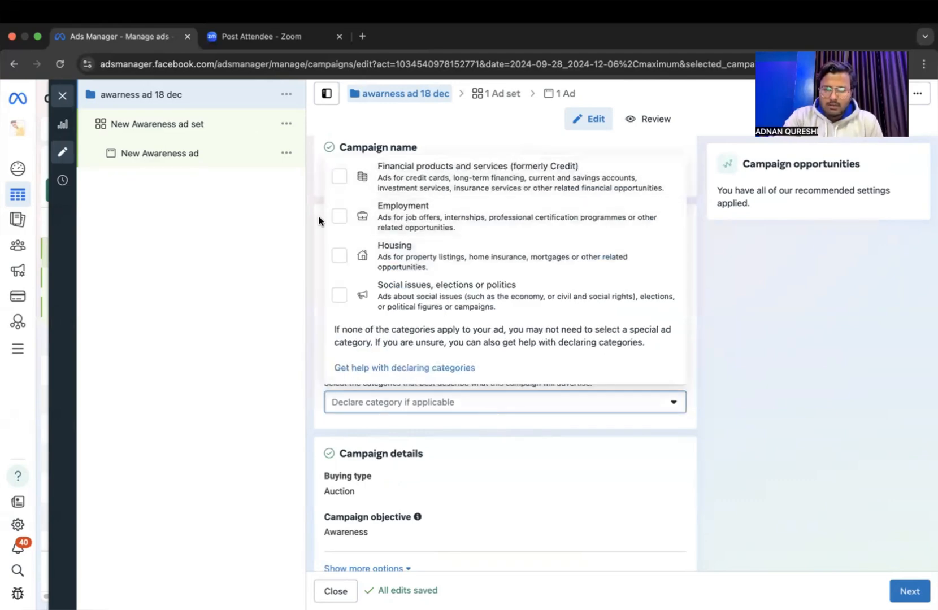
left_click(227, 256)
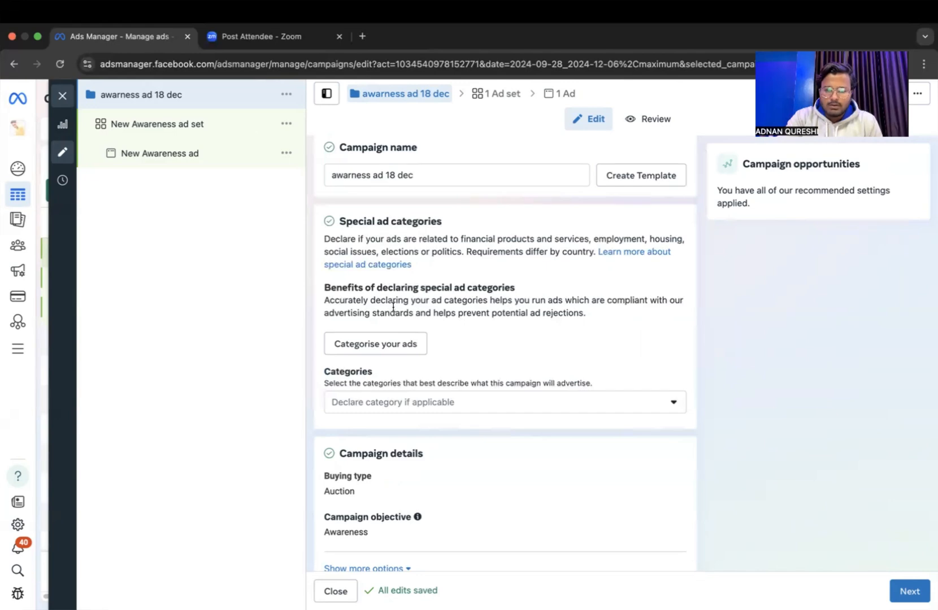
scroll(480, 314, "up", 5)
left_click(597, 495)
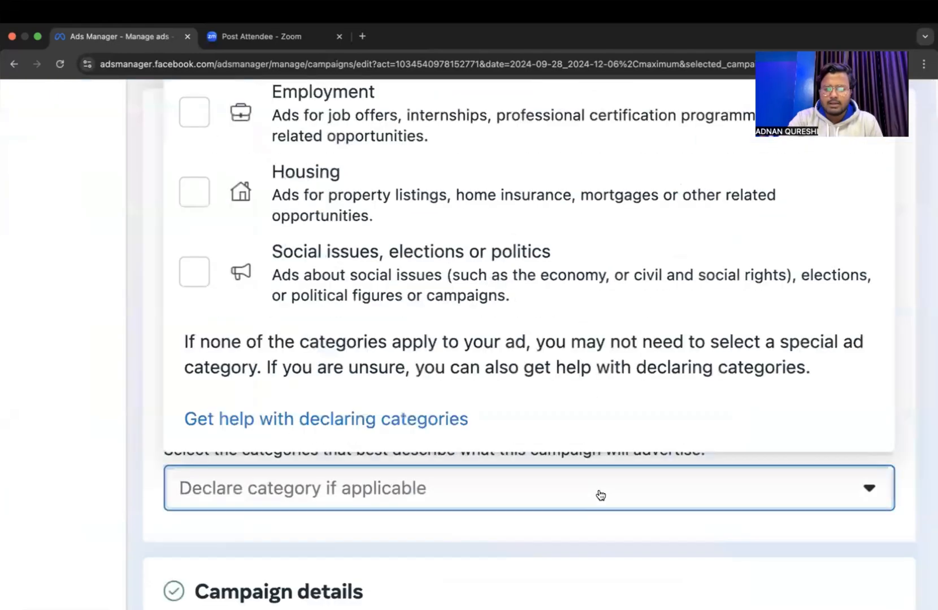
scroll(425, 224, "up", 2)
scroll(425, 223, "up", 3)
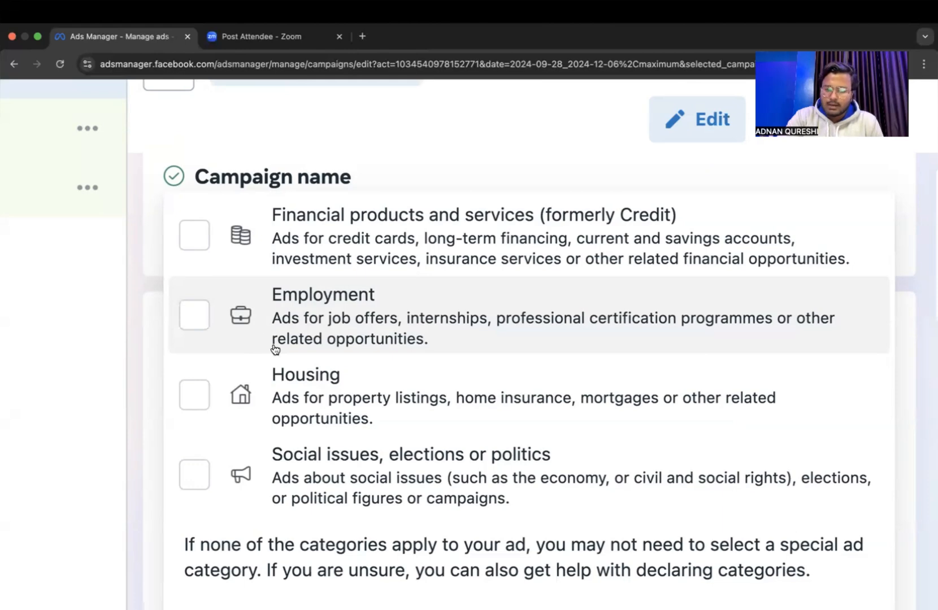
scroll(299, 380, "down", 2)
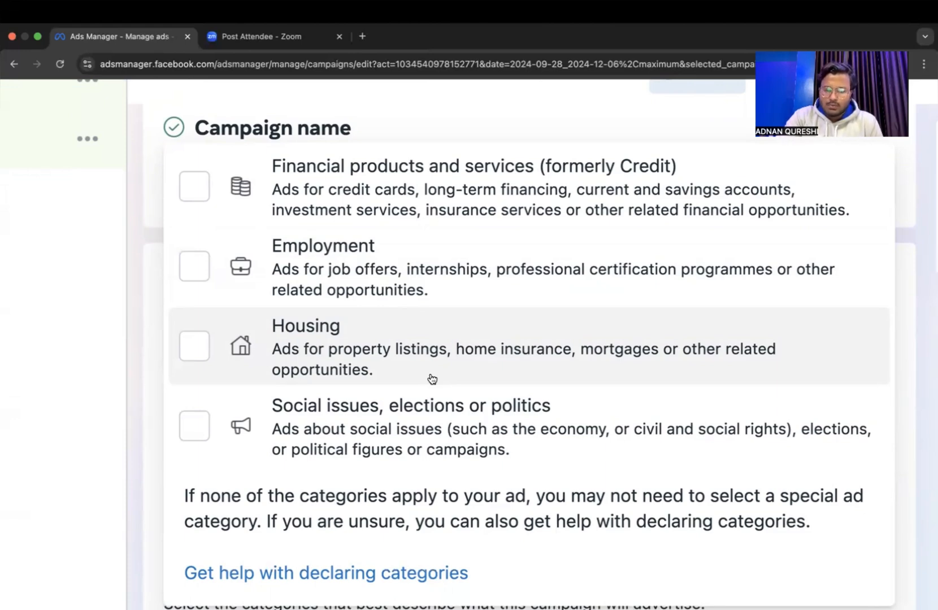
scroll(427, 400, "down", 2)
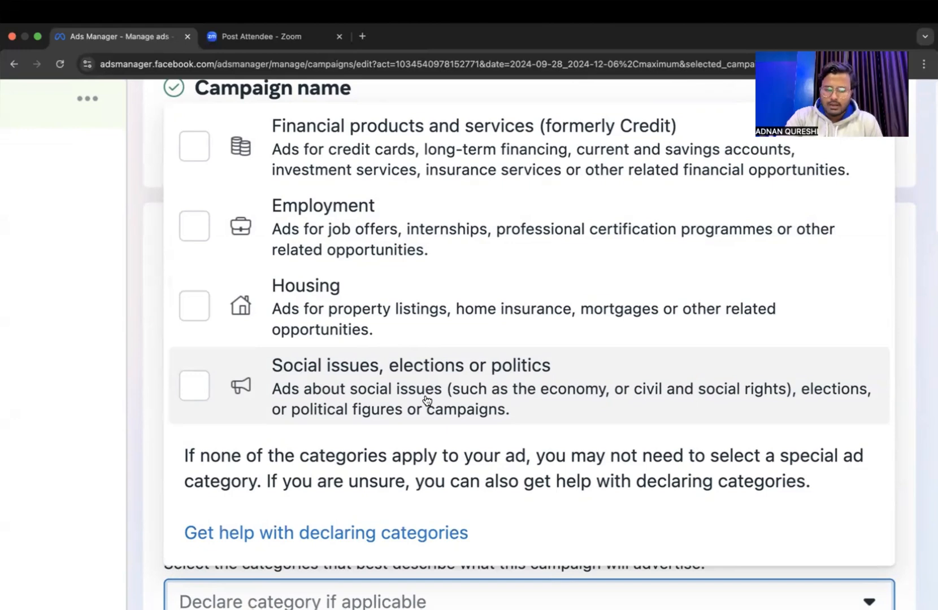
scroll(426, 400, "down", 4)
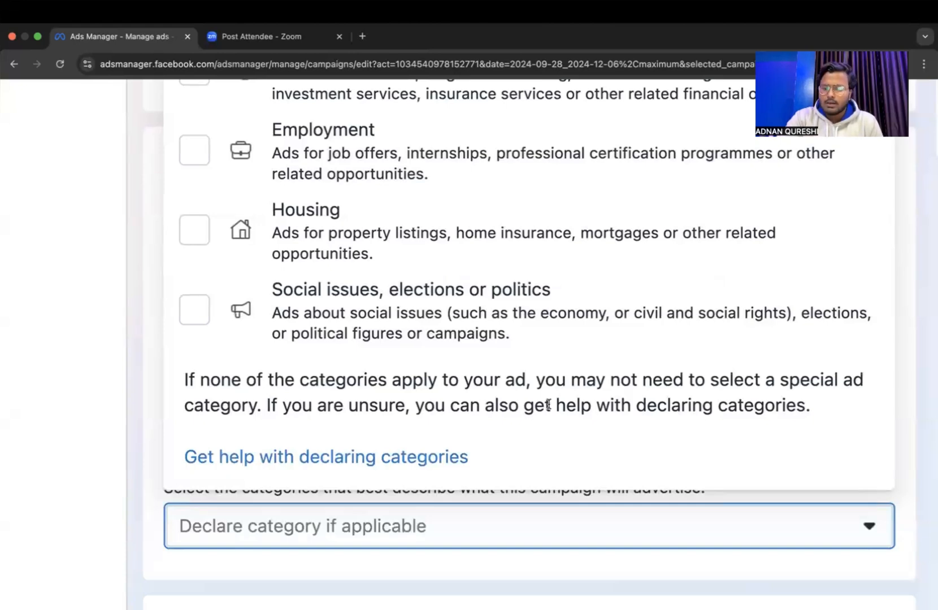
scroll(548, 405, "down", 5)
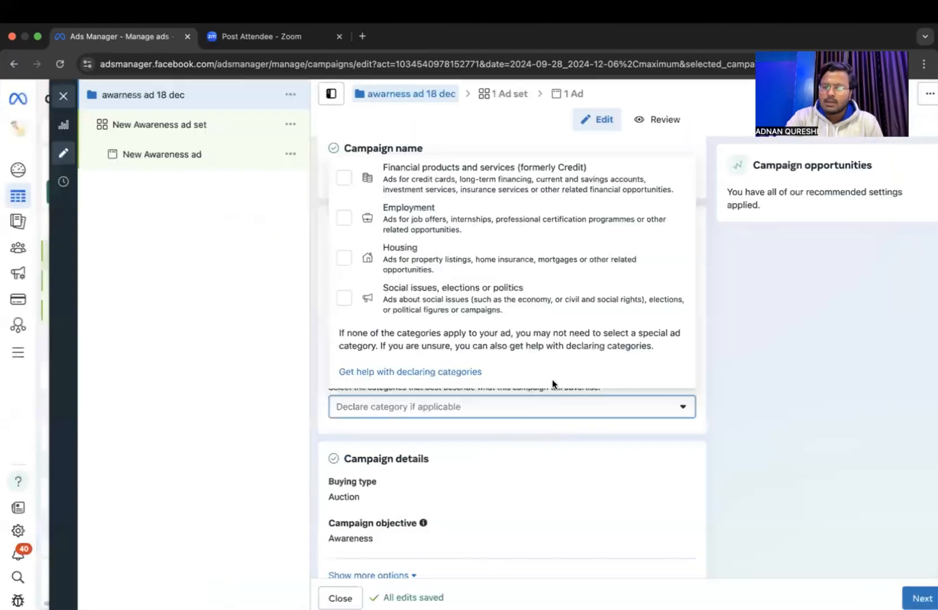
scroll(602, 333, "down", 1)
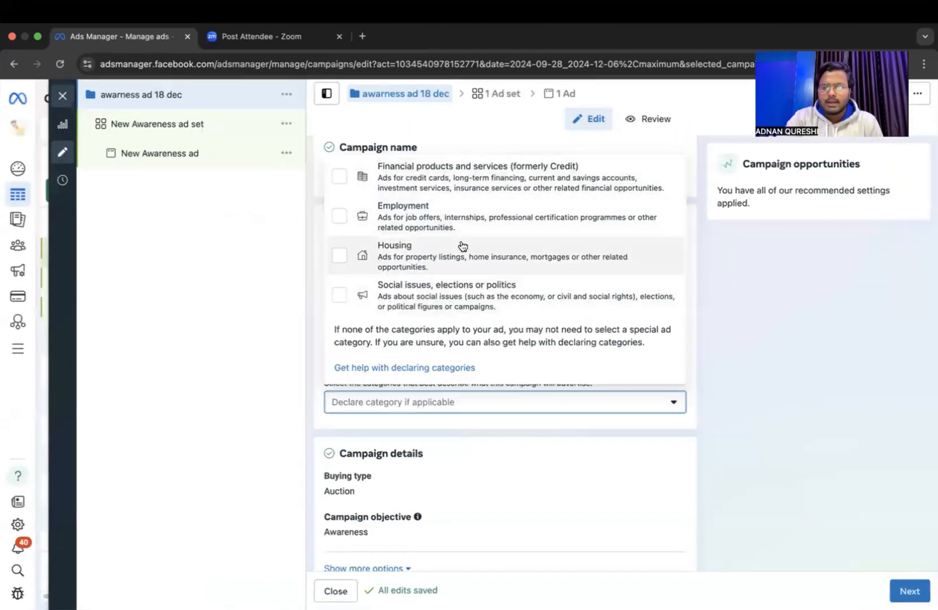
left_click(789, 297)
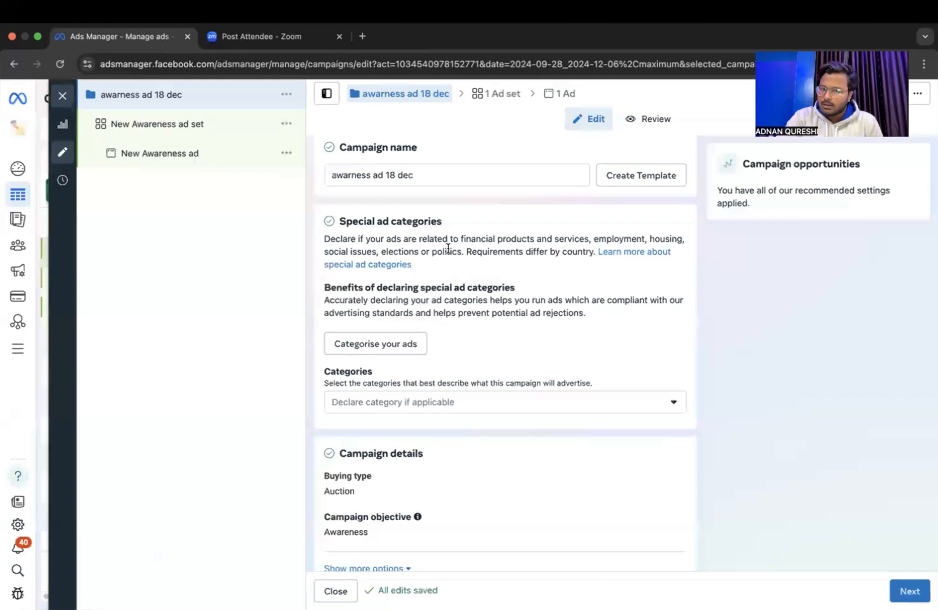
Review the buying type choices in the campaign details and close the list, keeping Auction.
scroll(387, 190, "up", 1)
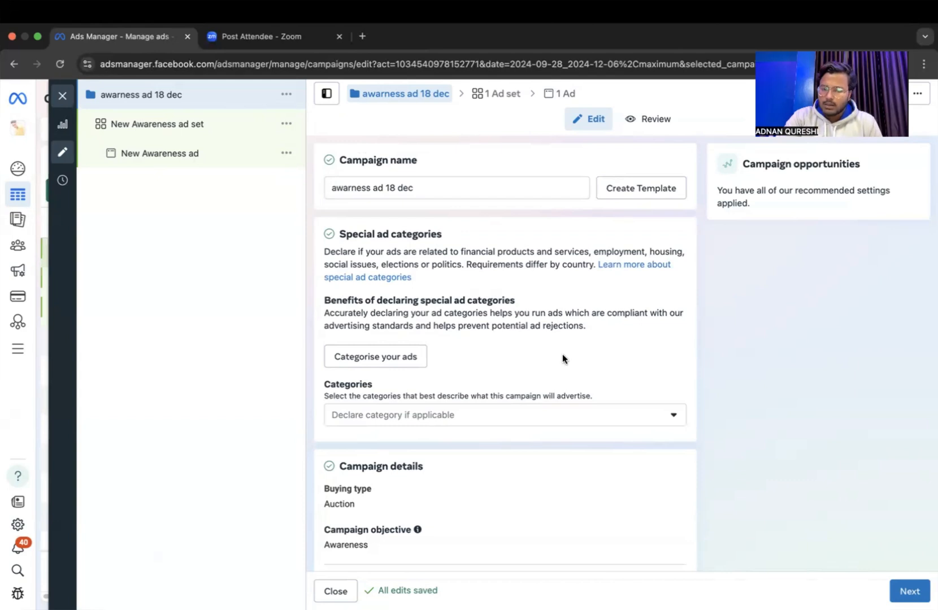
scroll(563, 354, "down", 2)
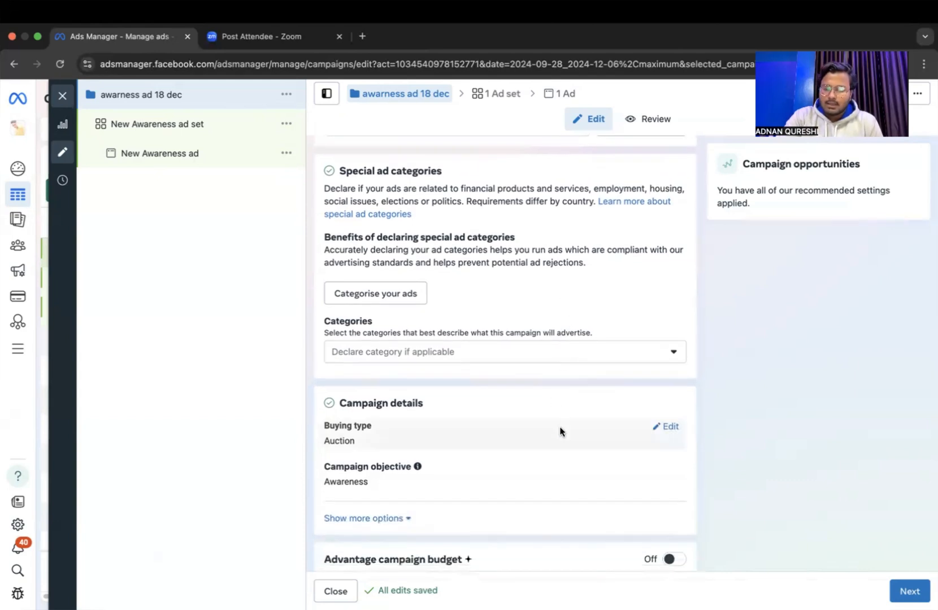
scroll(649, 437, "down", 1)
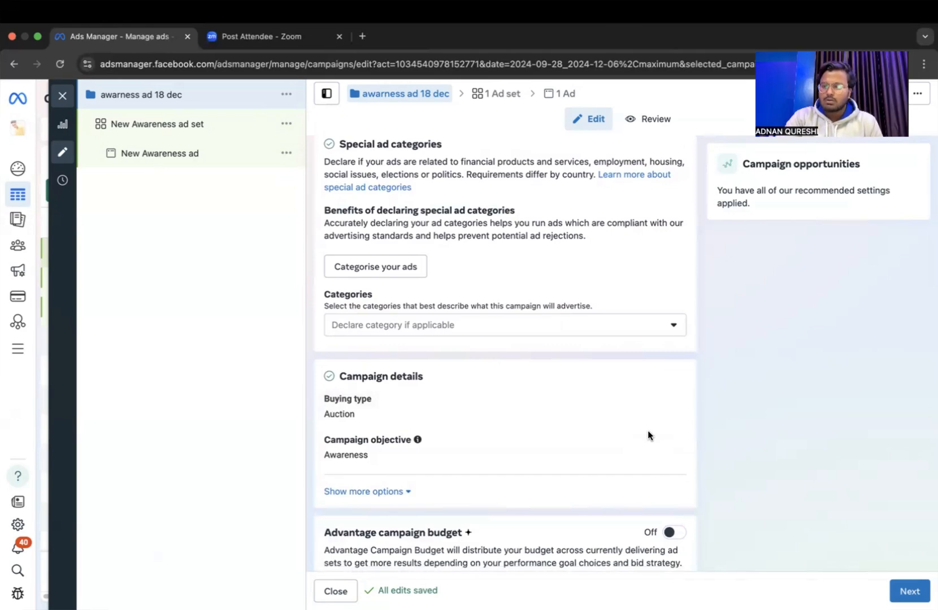
scroll(594, 392, "up", 5)
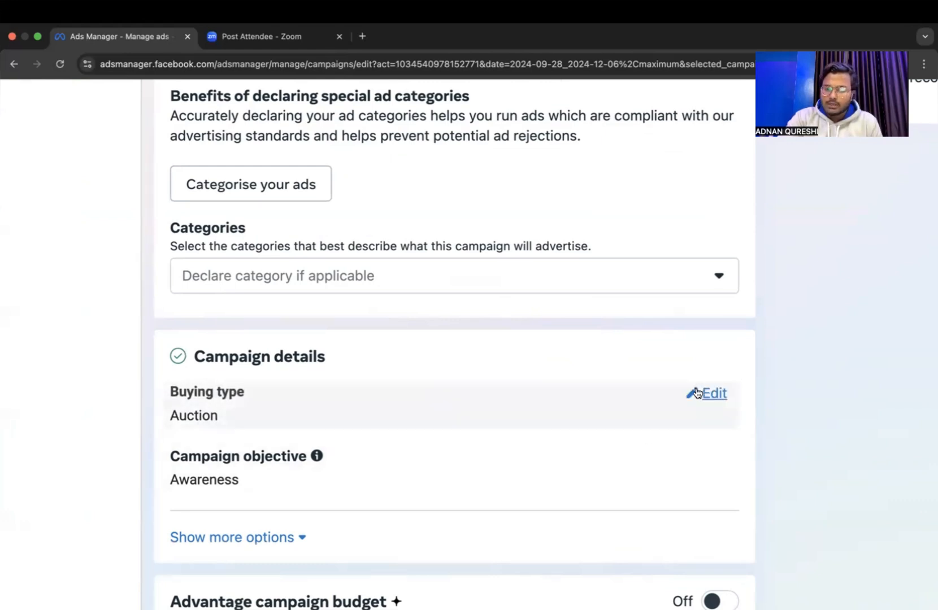
left_click(696, 392)
left_click(617, 440)
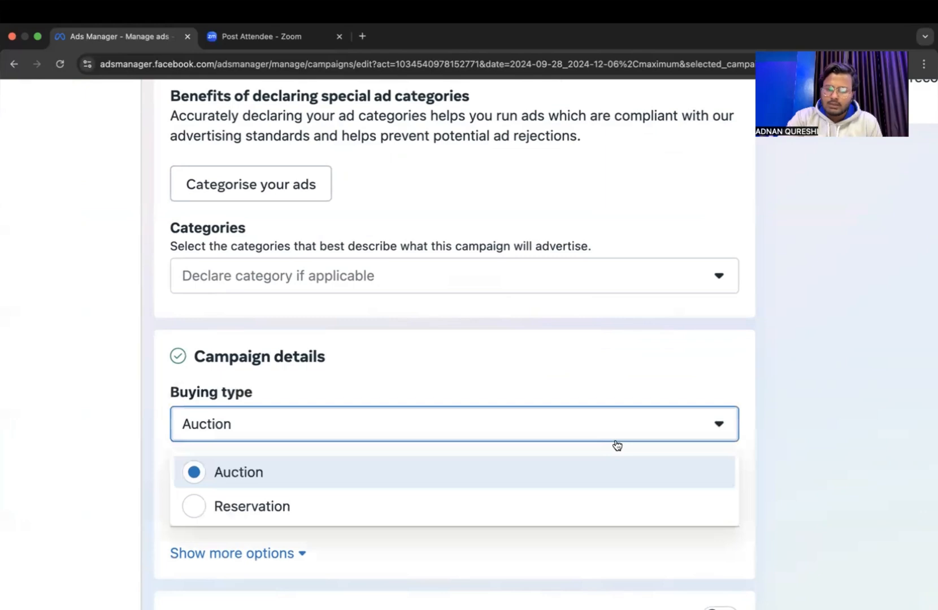
left_click(793, 374)
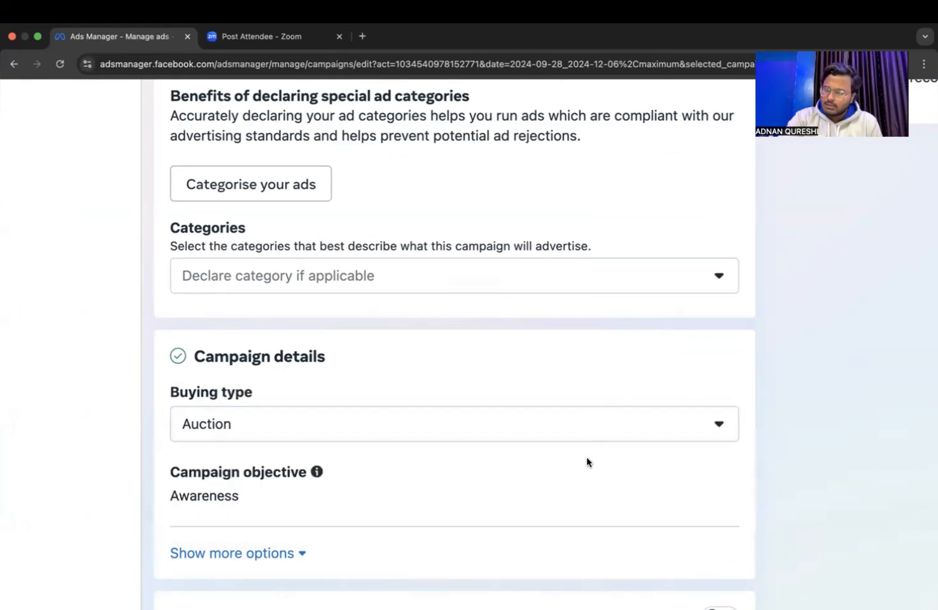
Open the campaign objective for editing to review its choices, keeping Awareness and the Auction buying type.
scroll(587, 458, "down", 3)
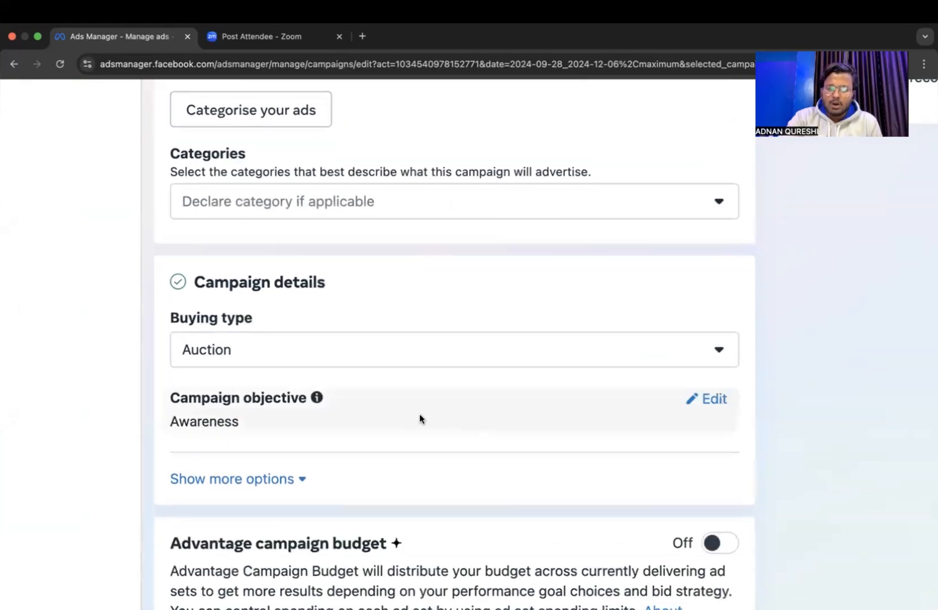
left_click(700, 399)
scroll(586, 436, "down", 3)
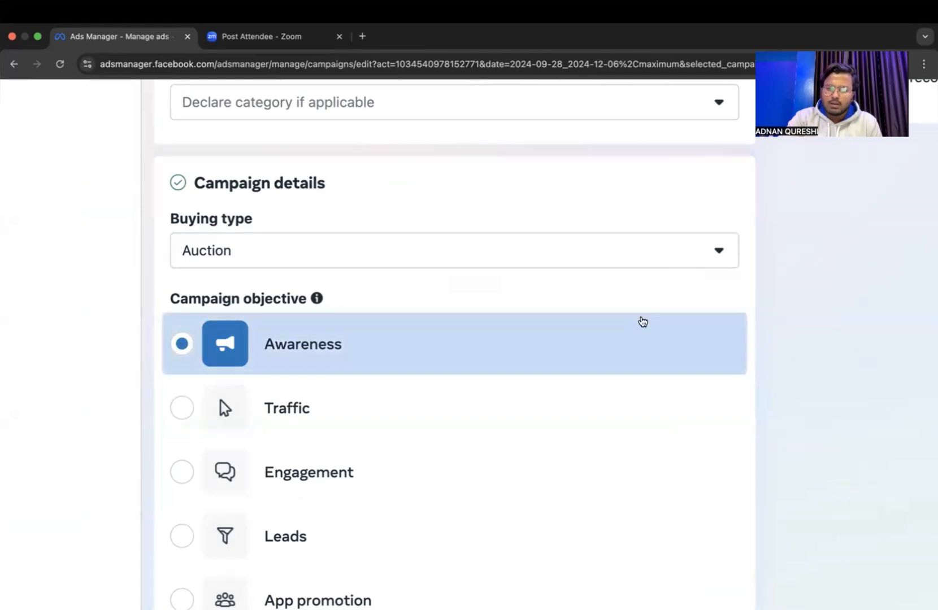
scroll(812, 261, "down", 5)
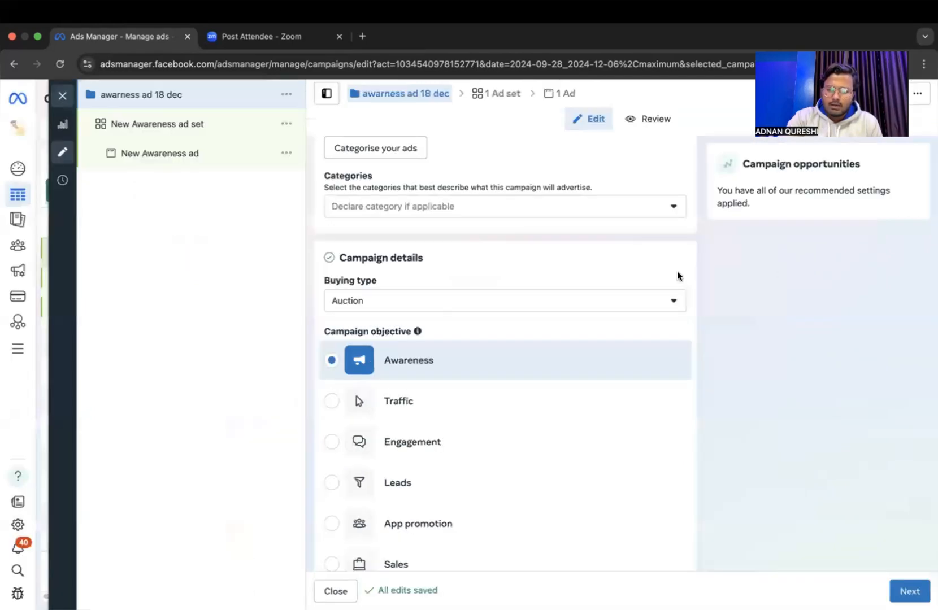
left_click(672, 301)
left_click(810, 344)
Examine the Advantage campaign budget section and its description of how budget is distributed across ad sets, leaving it off.
scroll(809, 343, "down", 5)
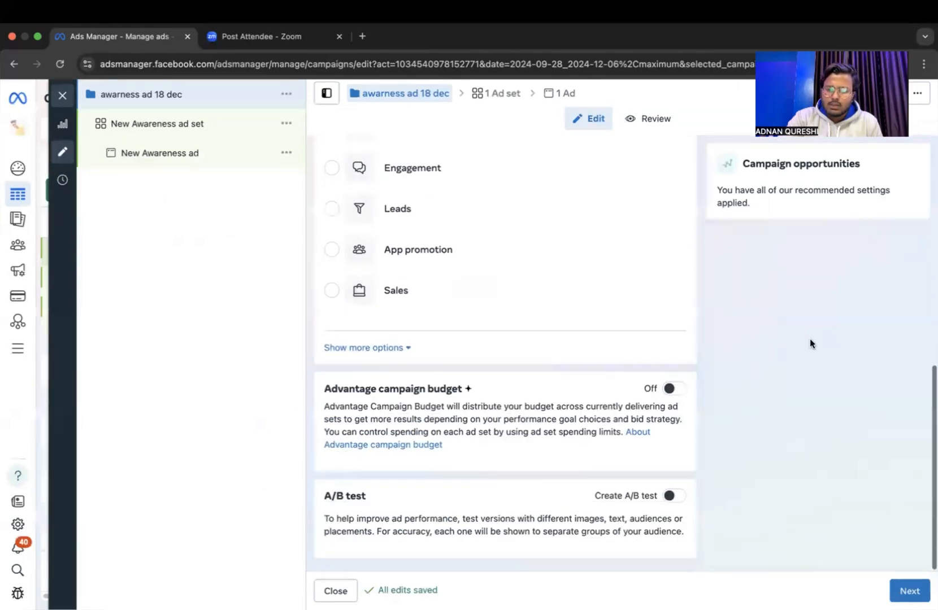
scroll(810, 343, "up", 3)
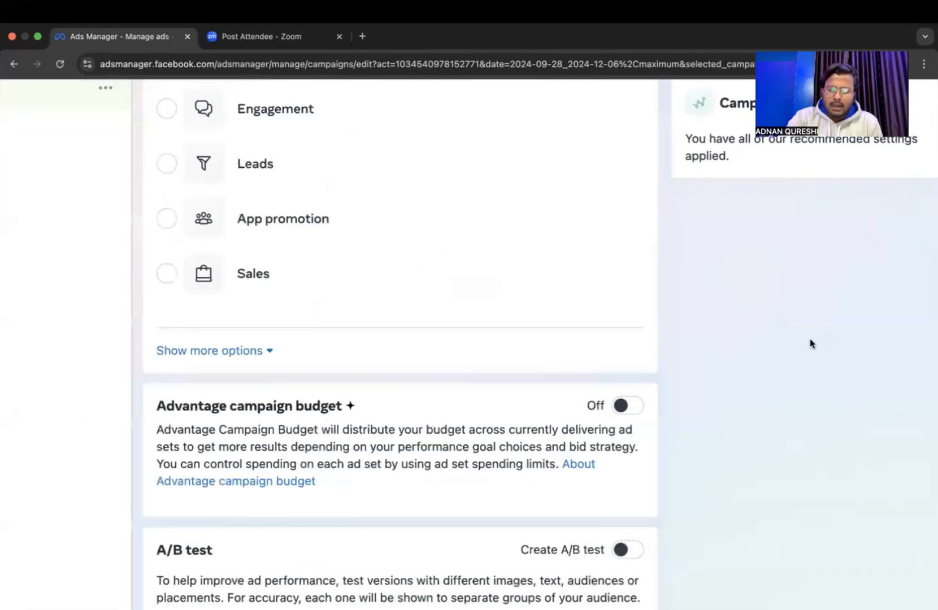
scroll(809, 344, "up", 1)
scroll(809, 344, "up", 1)
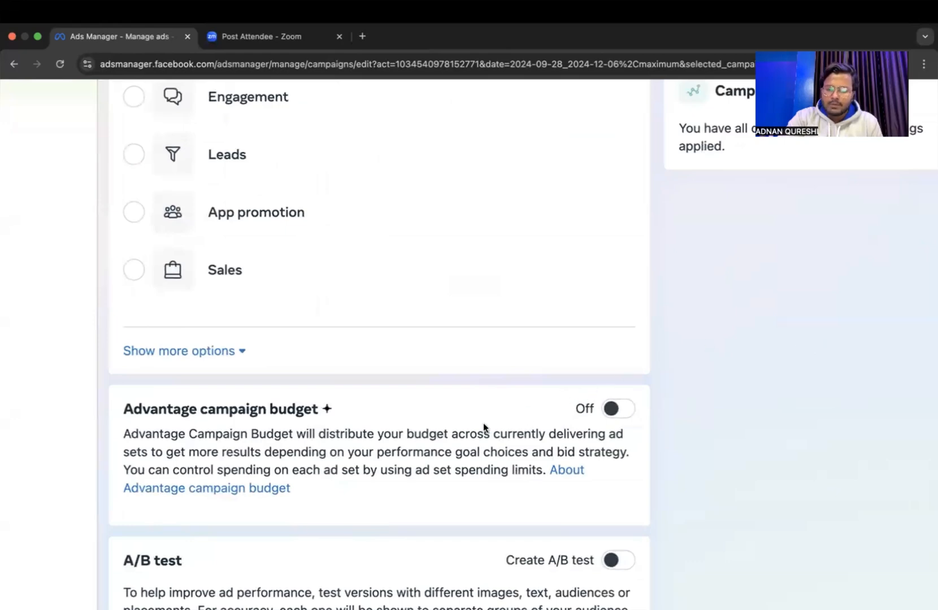
scroll(452, 438, "down", 1)
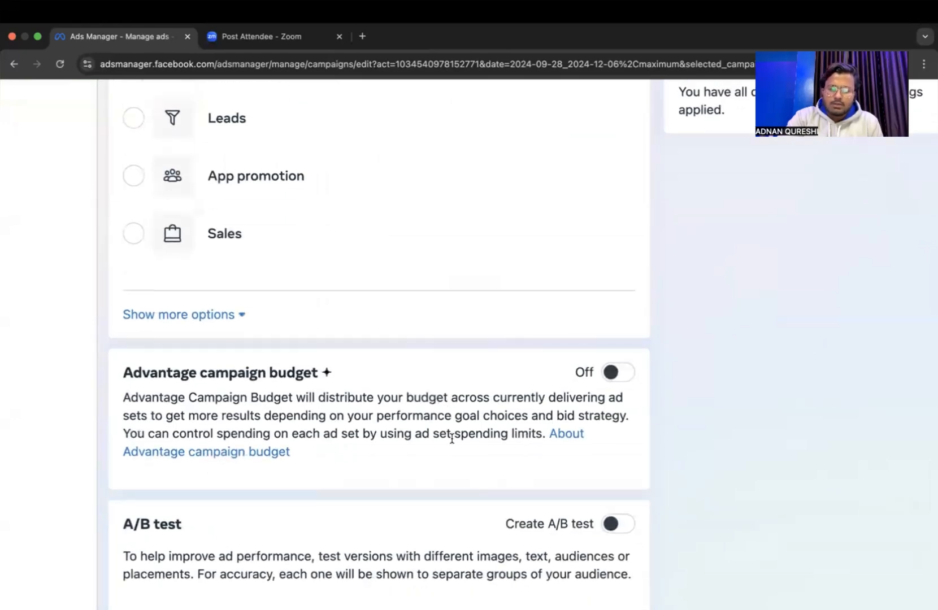
scroll(405, 458, "up", 3)
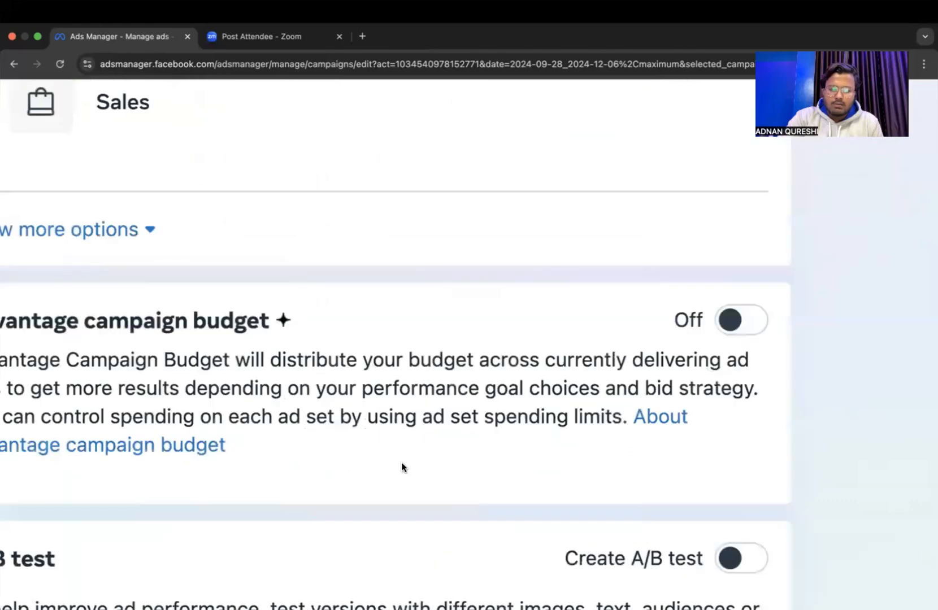
scroll(401, 462, "left", 2)
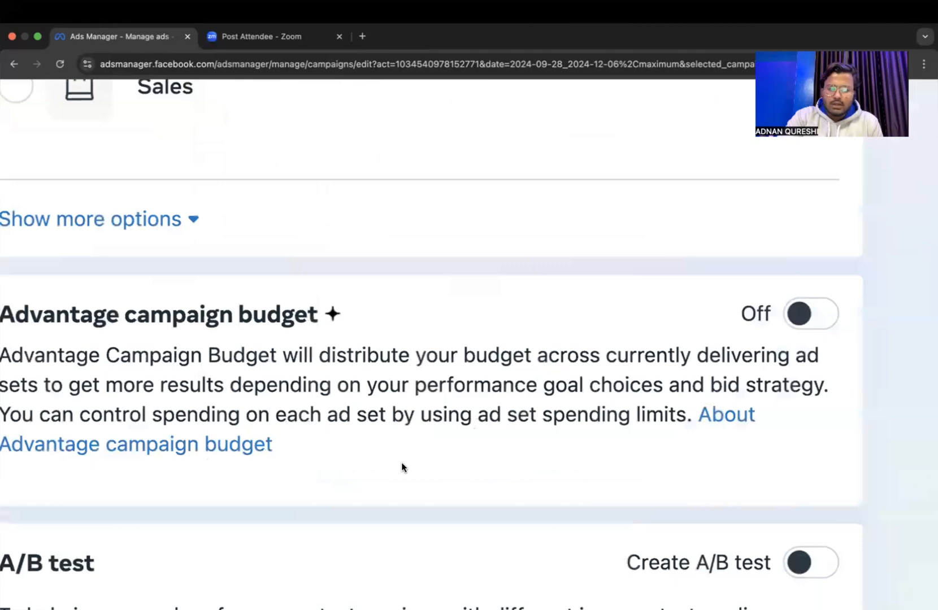
scroll(402, 463, "left", 2)
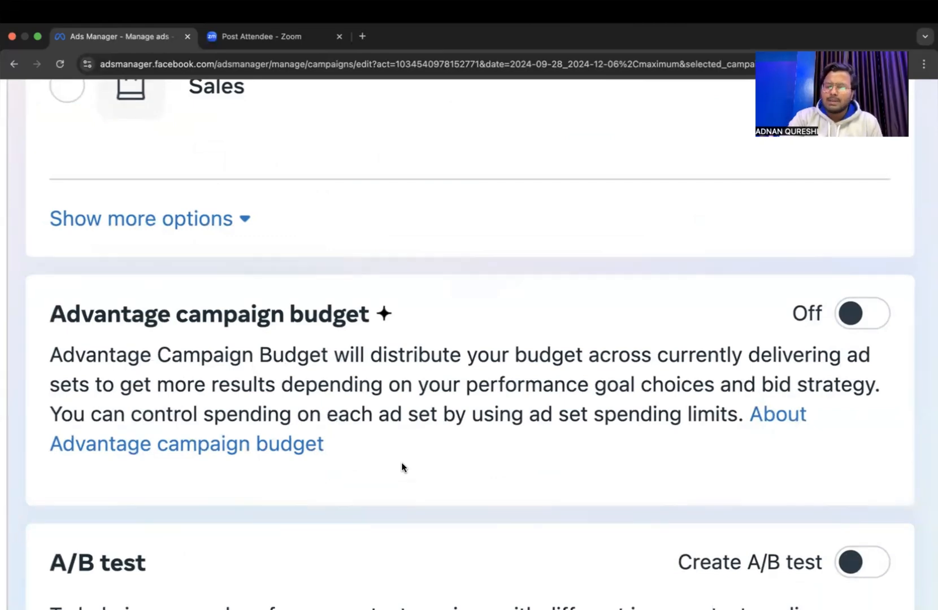
scroll(401, 462, "down", 3)
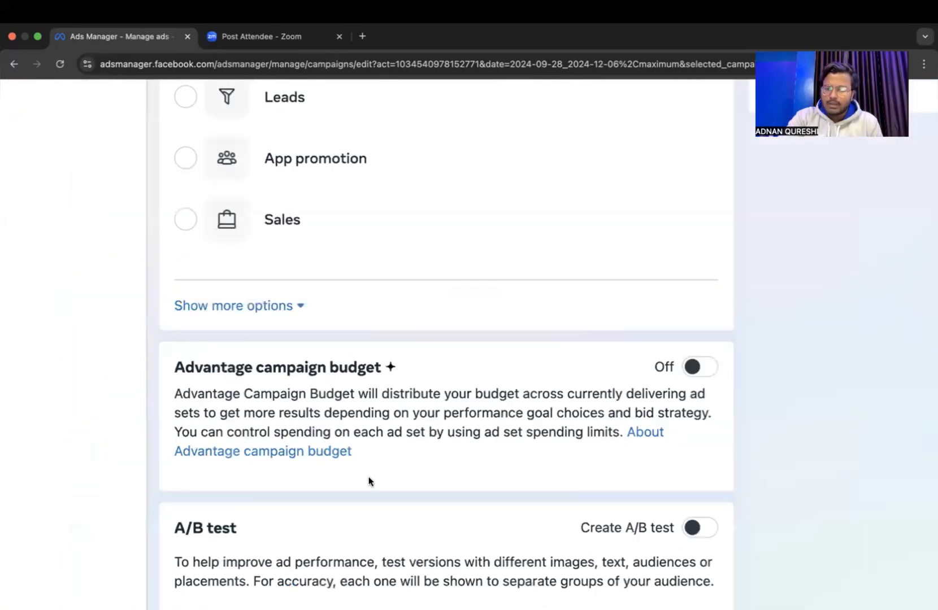
scroll(367, 477, "down", 3)
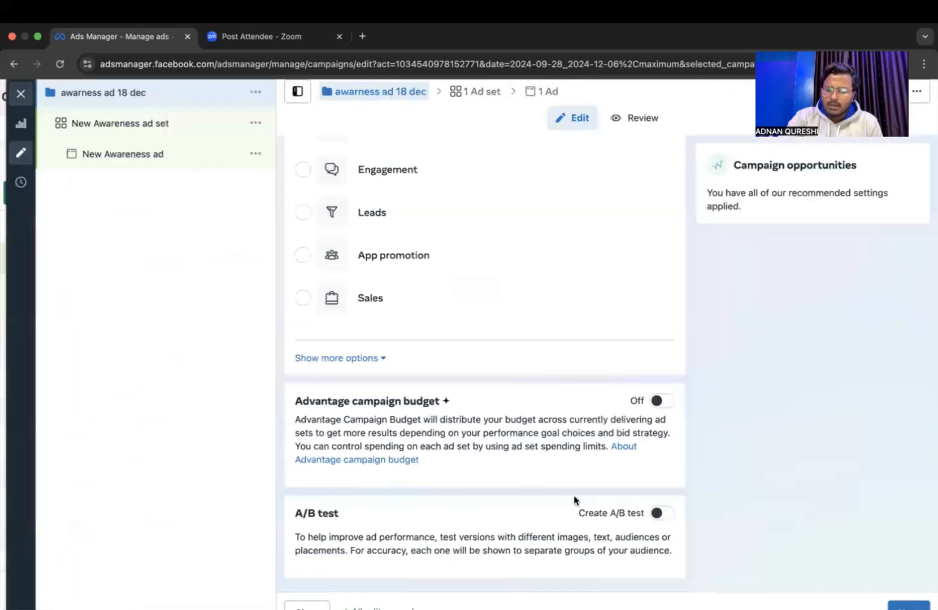
scroll(558, 495, "down", 2)
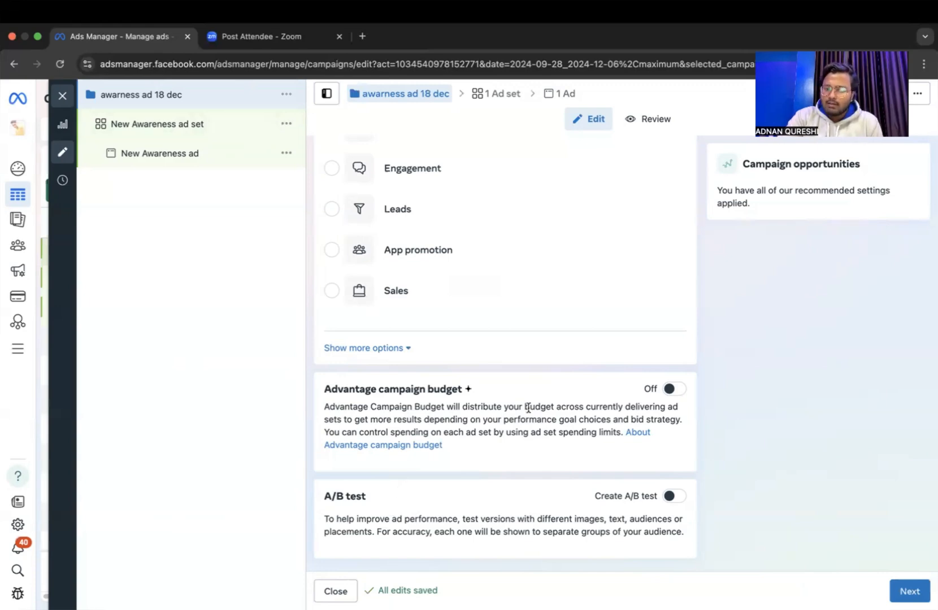
scroll(528, 407, "up", 5)
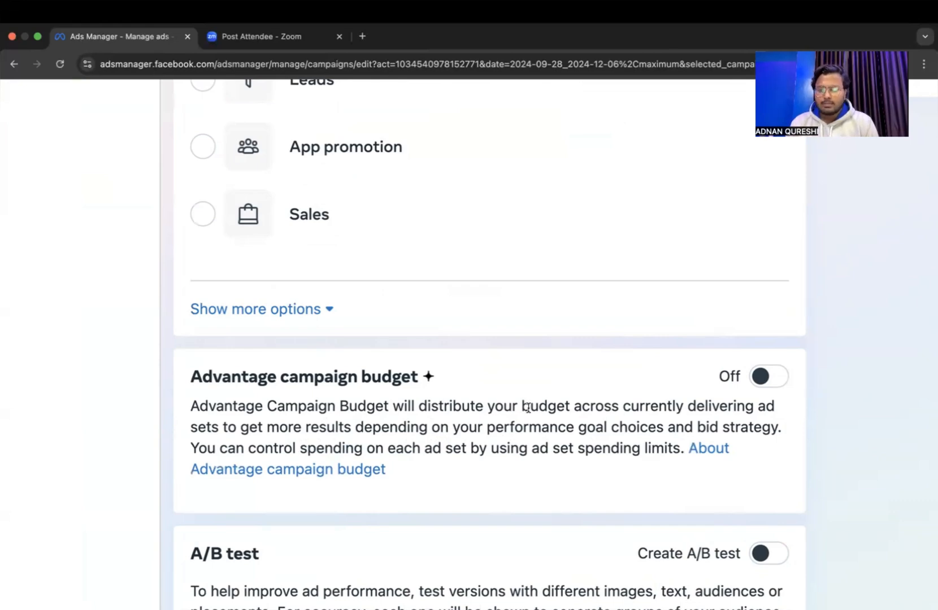
Examine the A/B test section and its description of testing different ad versions, leaving the test off.
scroll(564, 520, "down", 5)
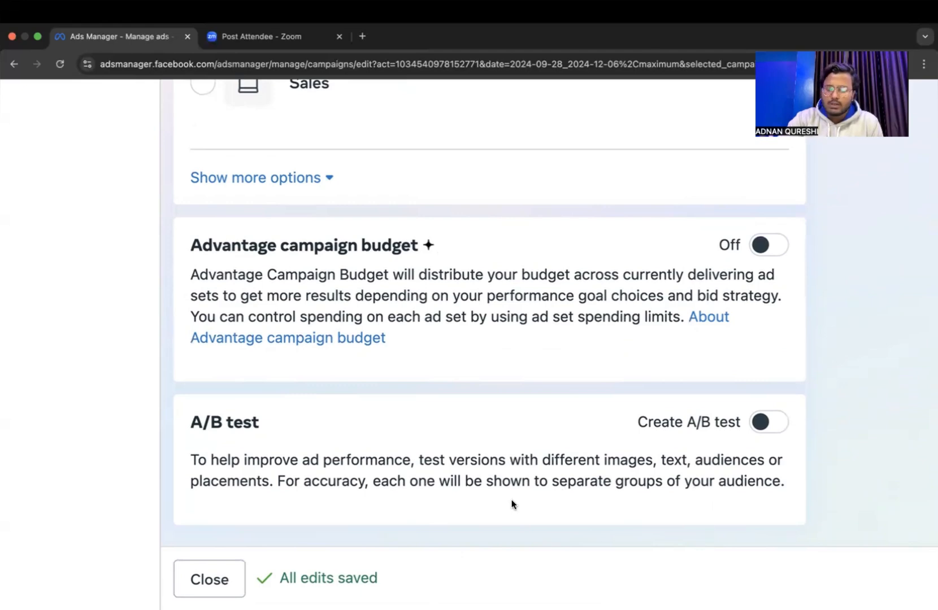
key("super+minus")
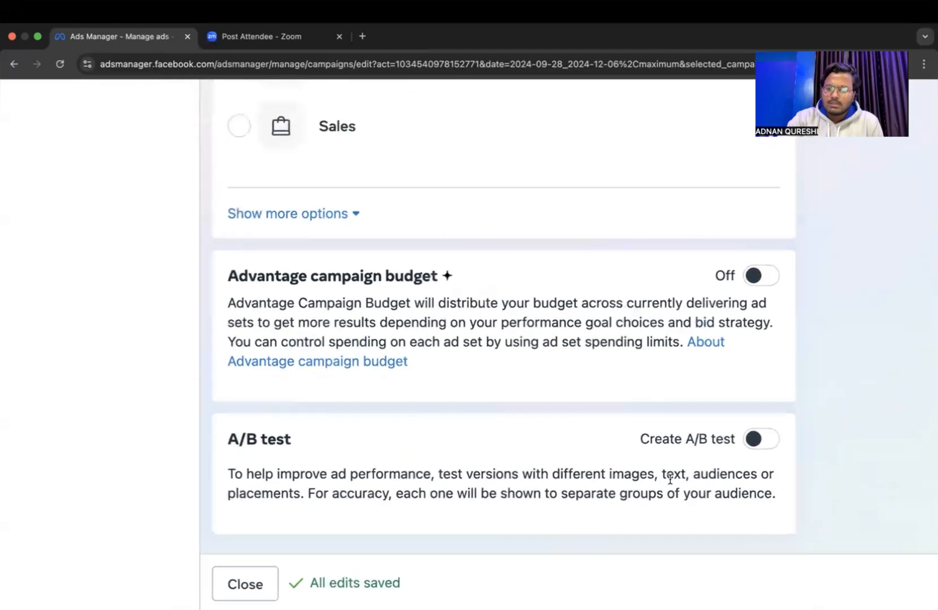
key("super+minus")
key("super+minus")
key("super+minus")
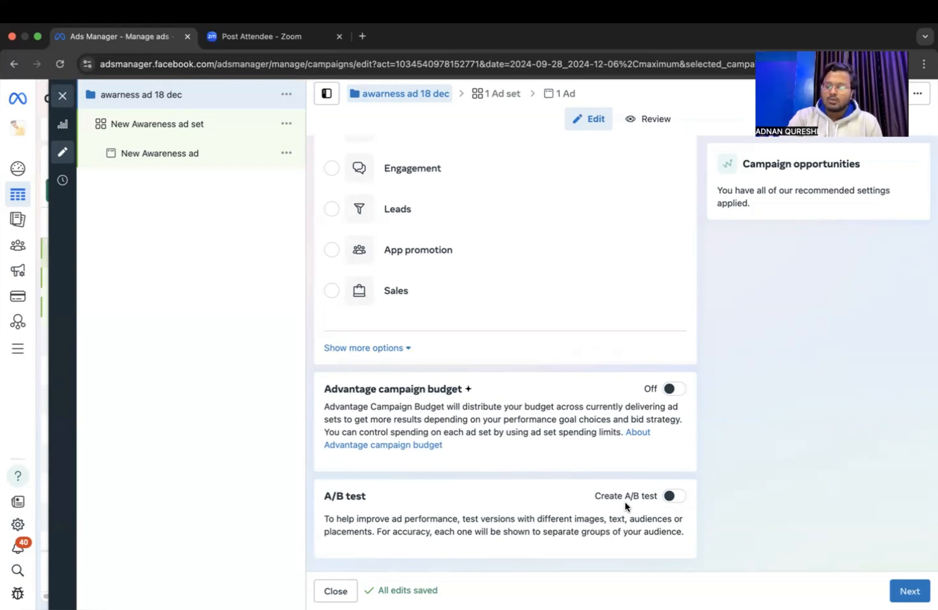
scroll(691, 481, "up", 3)
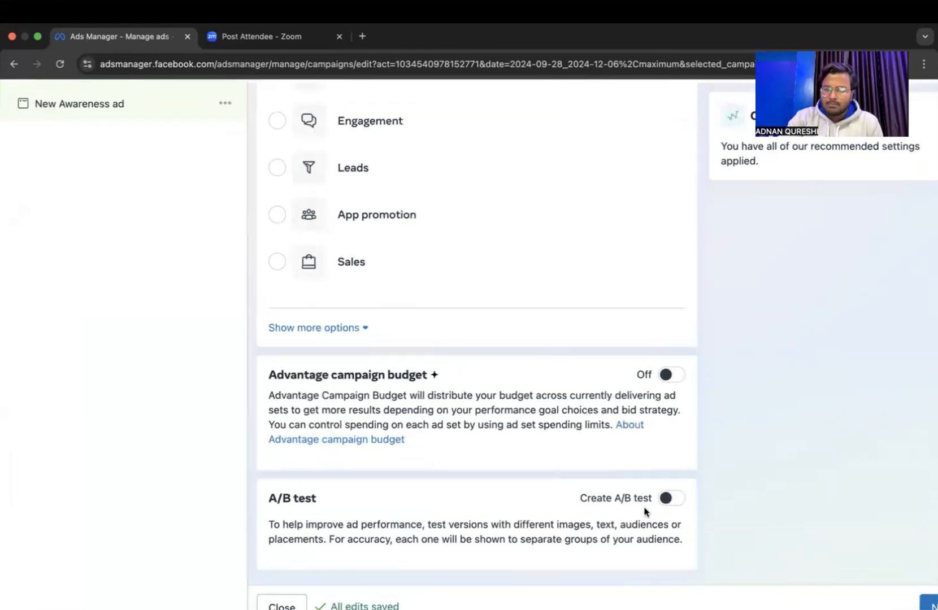
scroll(568, 566, "down", 3)
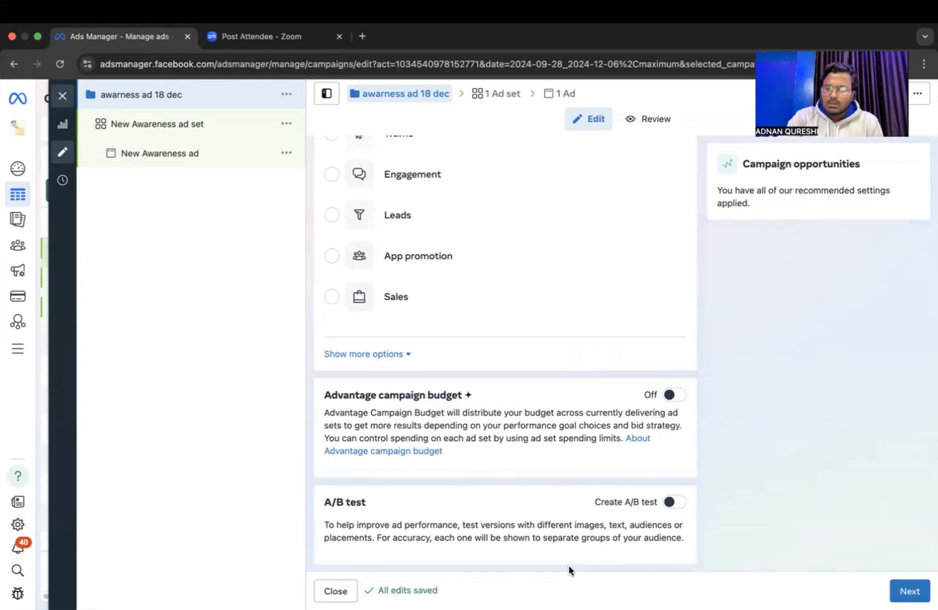
Recheck all campaign-level settings, from the campaign name and special ad categories down to the A/B test.
scroll(736, 456, "up", 10)
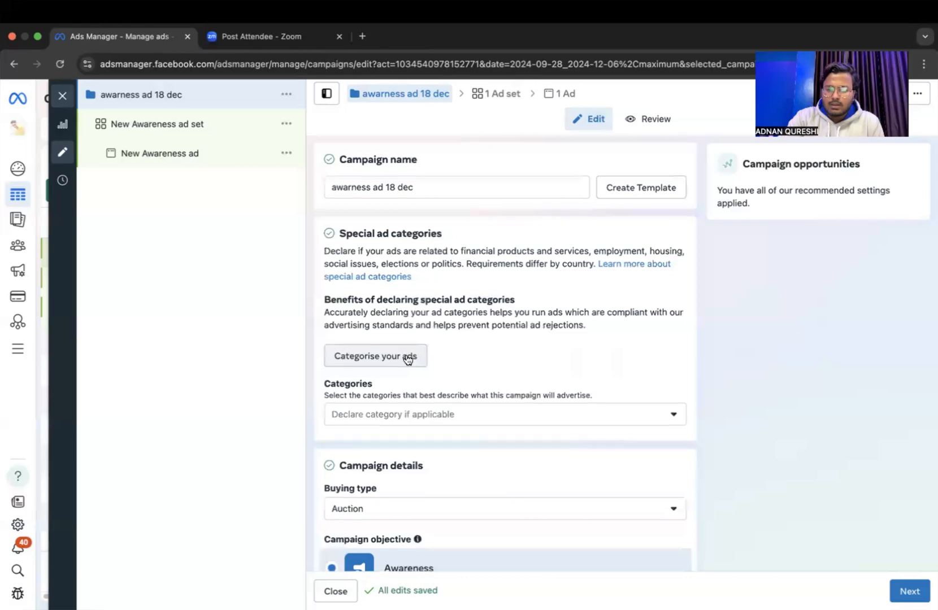
scroll(409, 357, "down", 3)
scroll(402, 376, "down", 10)
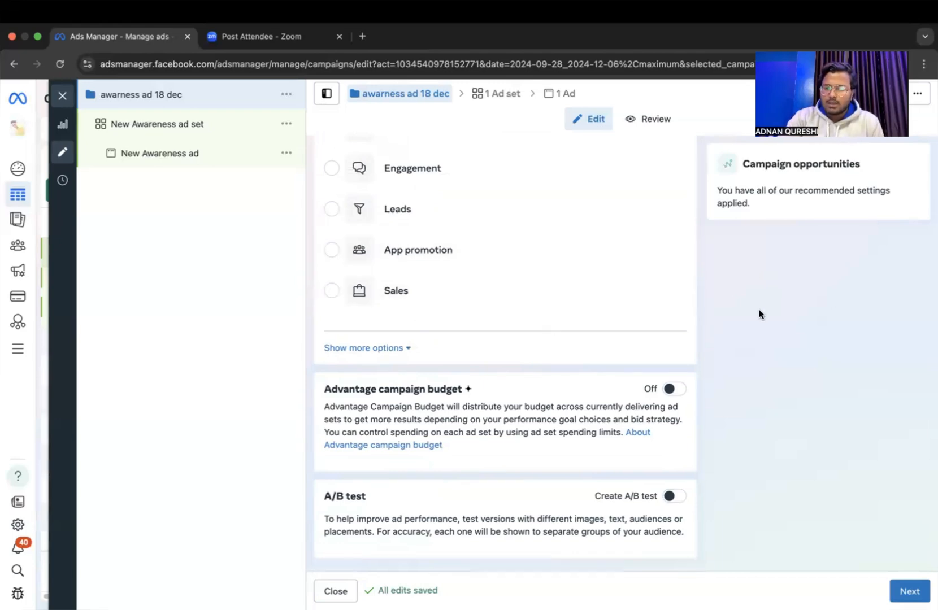
scroll(759, 309, "up", 10)
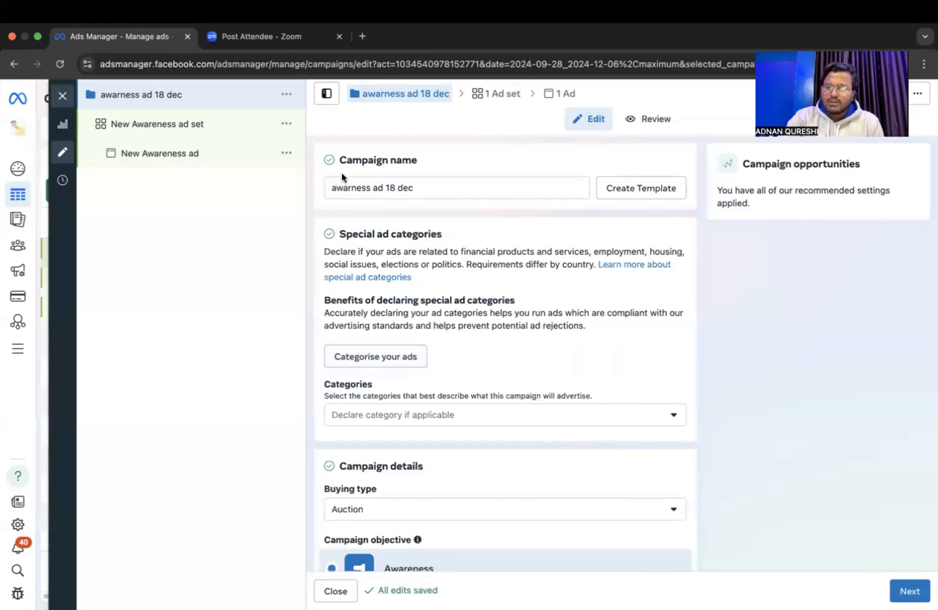
scroll(666, 365, "down", 2)
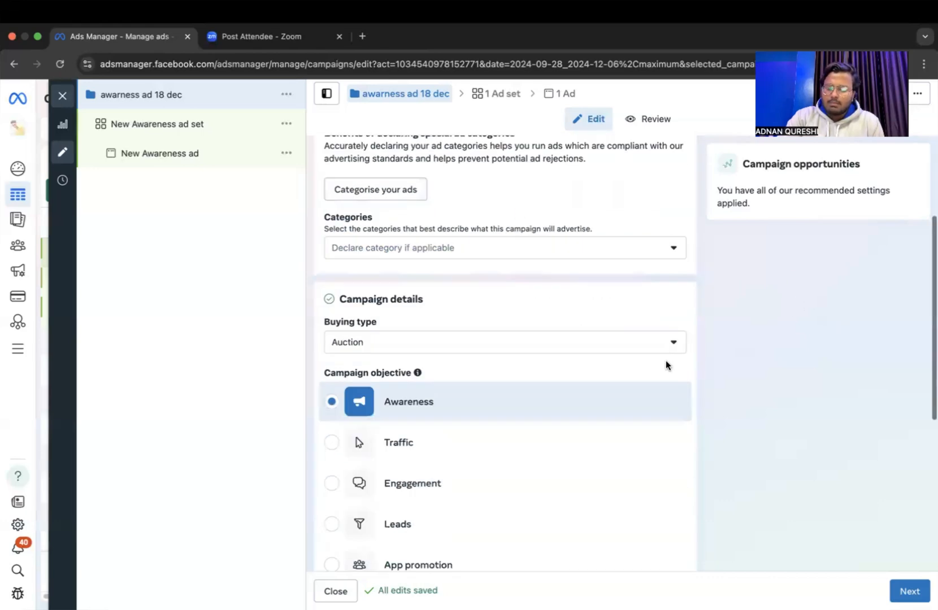
scroll(666, 365, "down", 7)
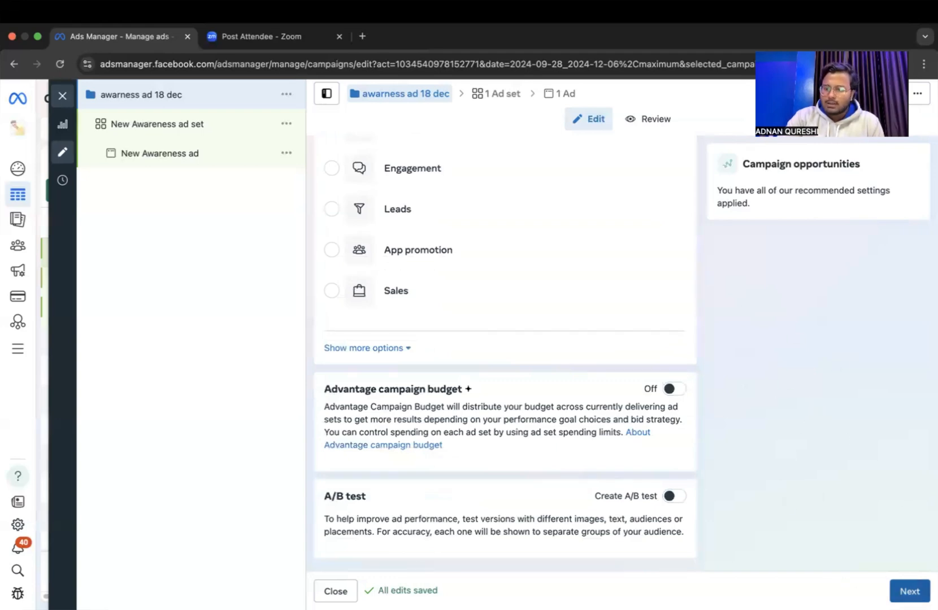
Proceed to the ad set level and rename the ad set as "123".
left_click(909, 591)
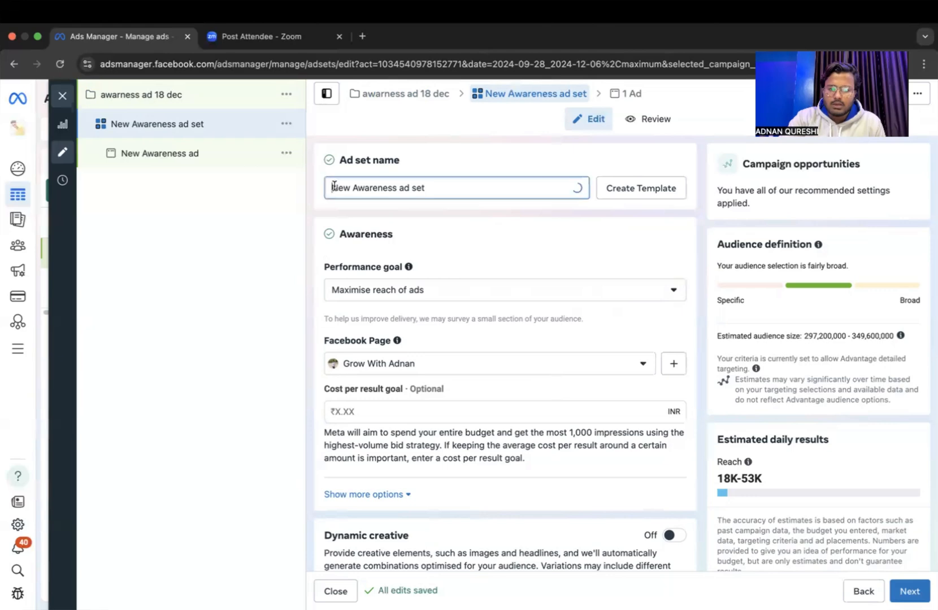
left_click_drag(333, 187, 484, 190)
key("BackSpace")
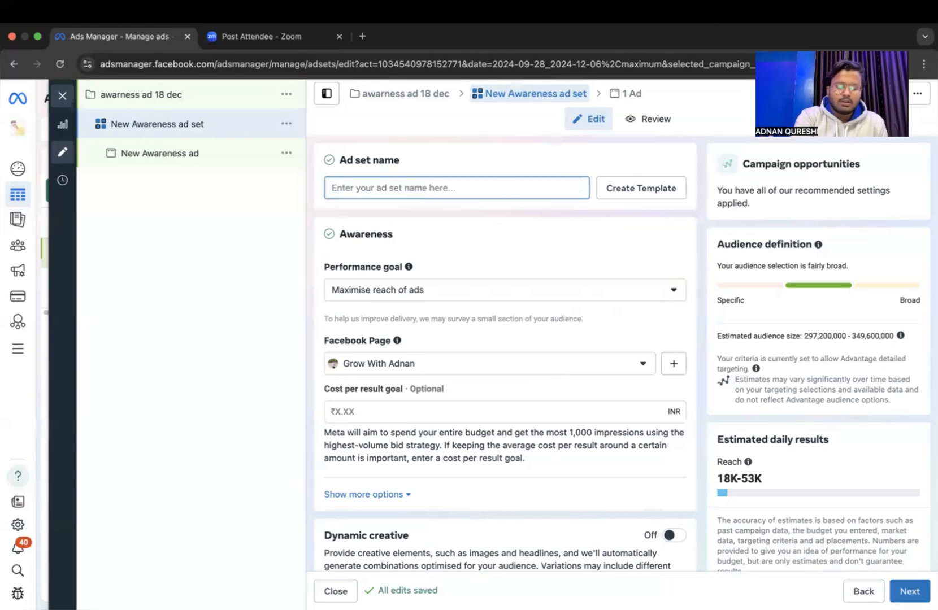
type("123")
left_click(232, 309)
Review the performance goal options for the ad set and choose Maximise reach of ads.
scroll(499, 342, "down", 2)
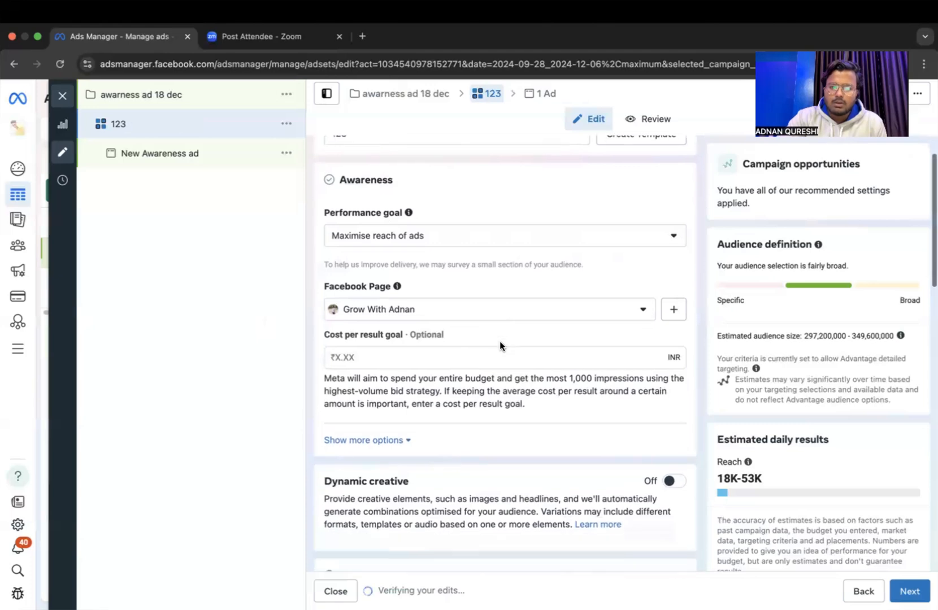
scroll(500, 342, "up", 1)
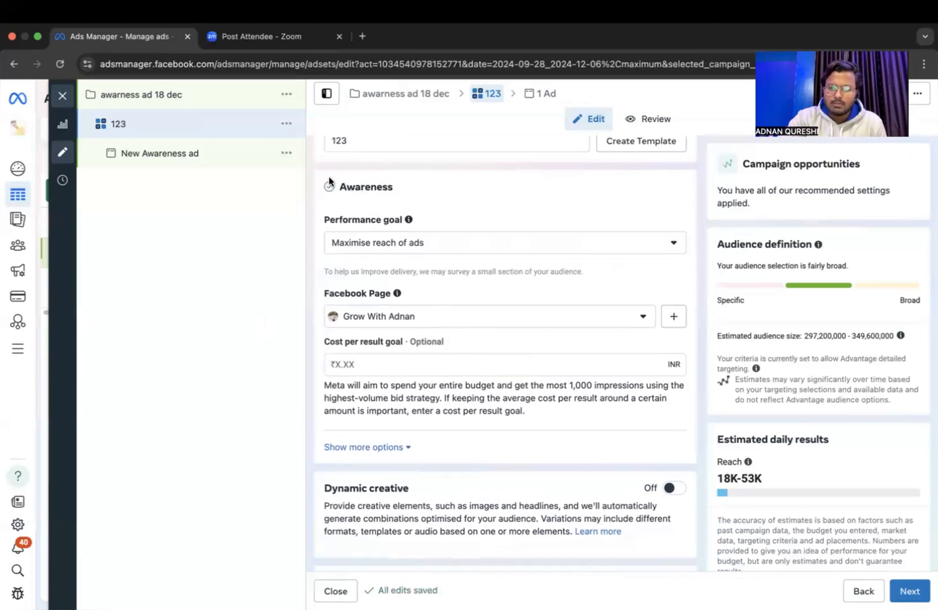
left_click_drag(337, 186, 394, 186)
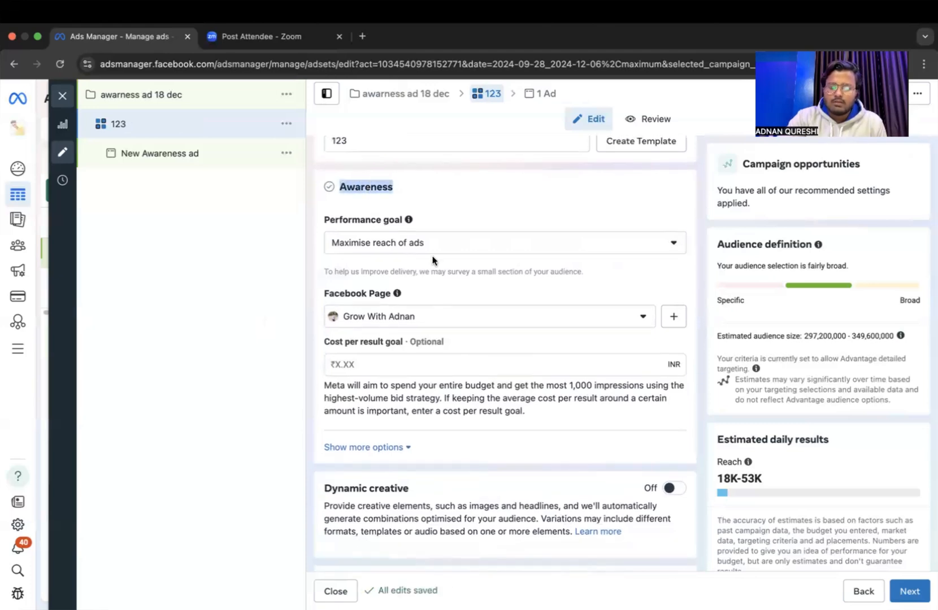
scroll(433, 260, "down", 1)
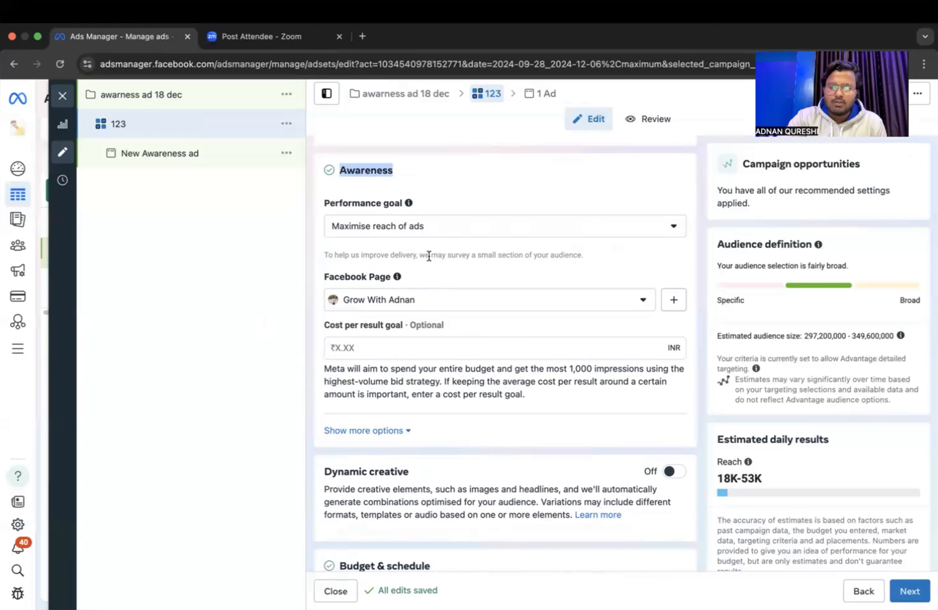
left_click(498, 278)
scroll(499, 278, "up", 1)
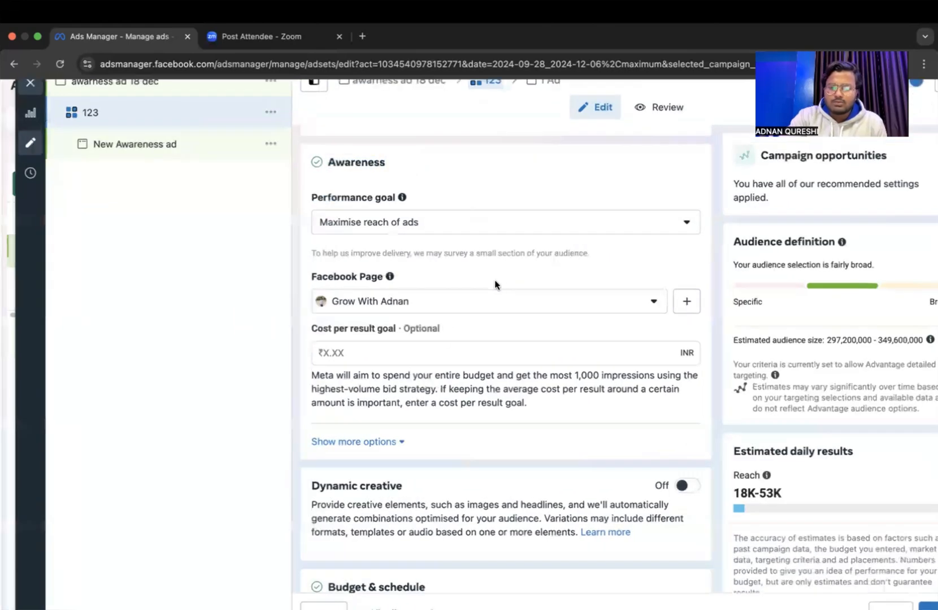
scroll(494, 280, "up", 3)
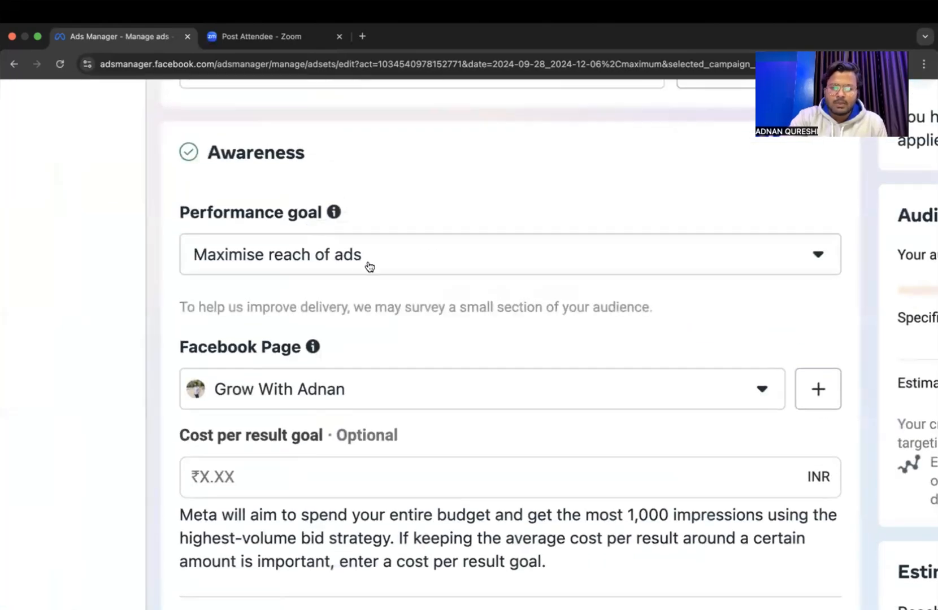
left_click(374, 267)
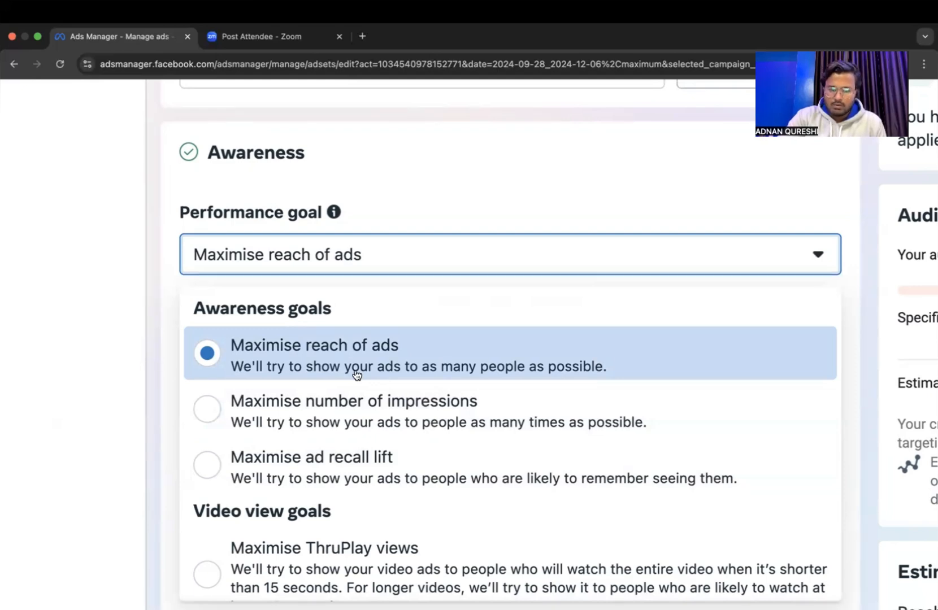
scroll(357, 375, "down", 2)
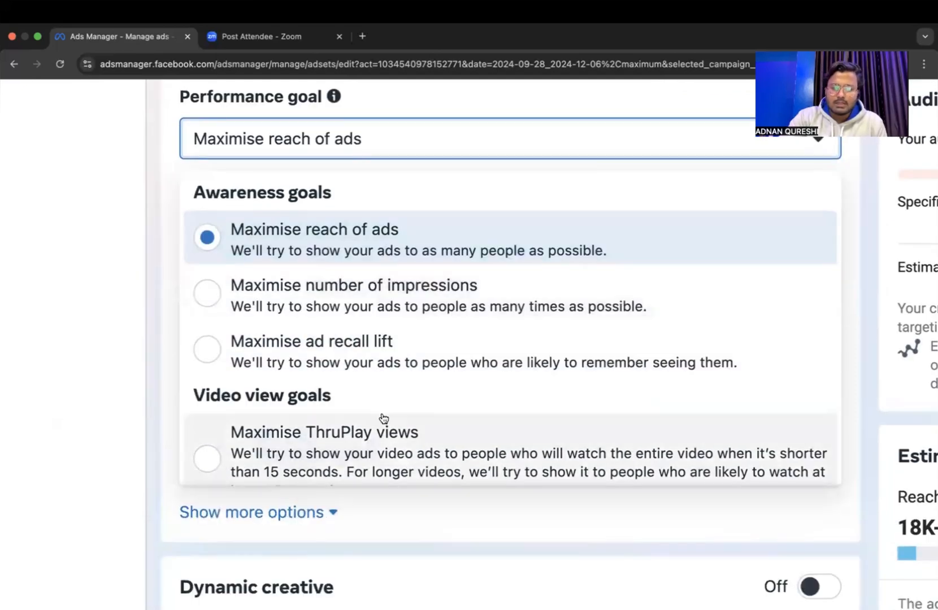
scroll(383, 419, "down", 1)
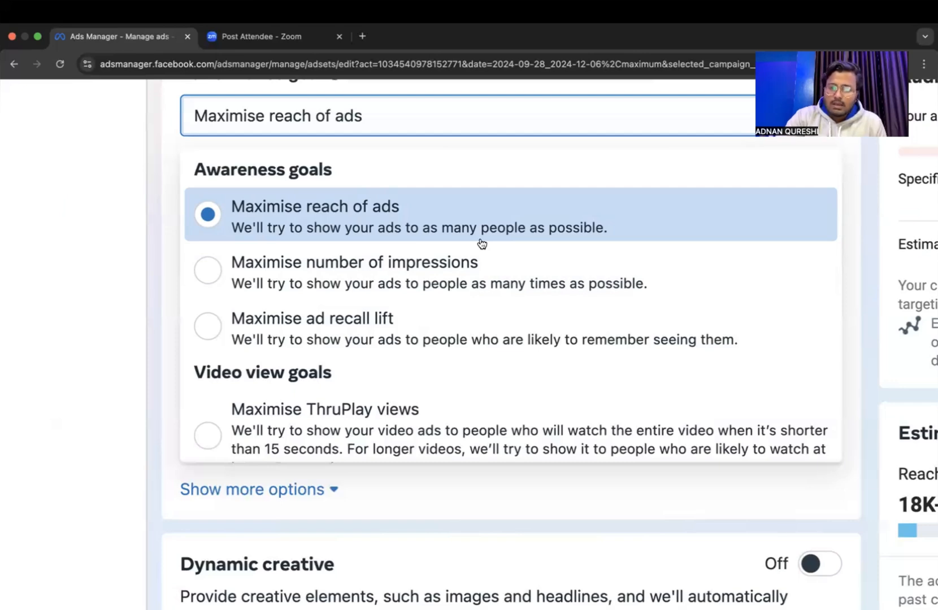
left_click(493, 220)
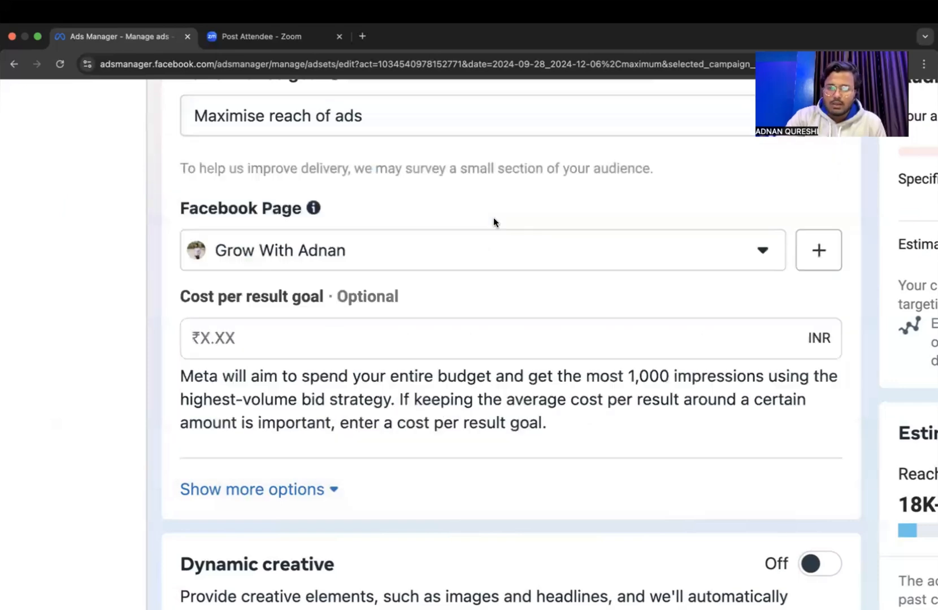
Check the Facebook Page setting and choose the currently assigned Page from the available Pages.
key("super+minus")
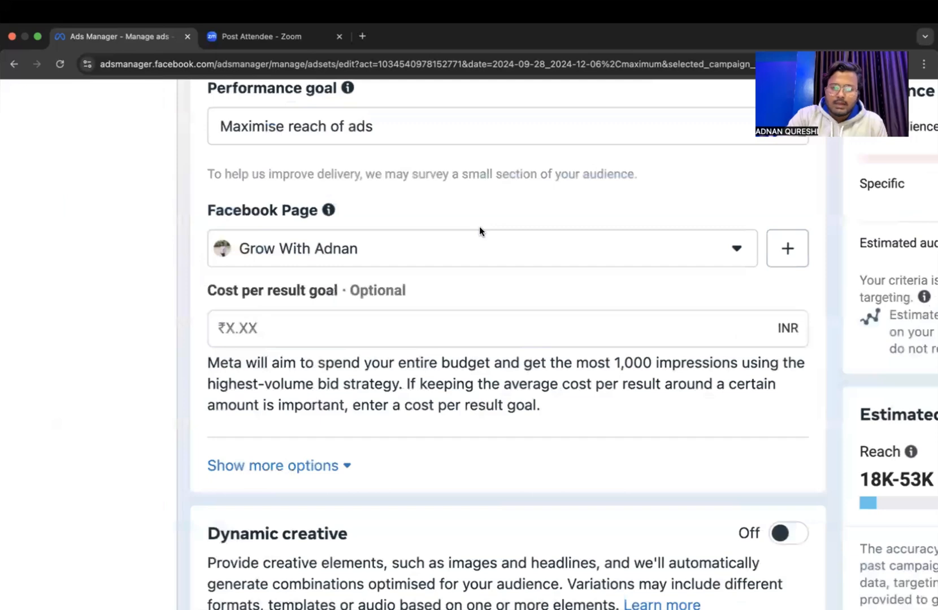
key("super+minus")
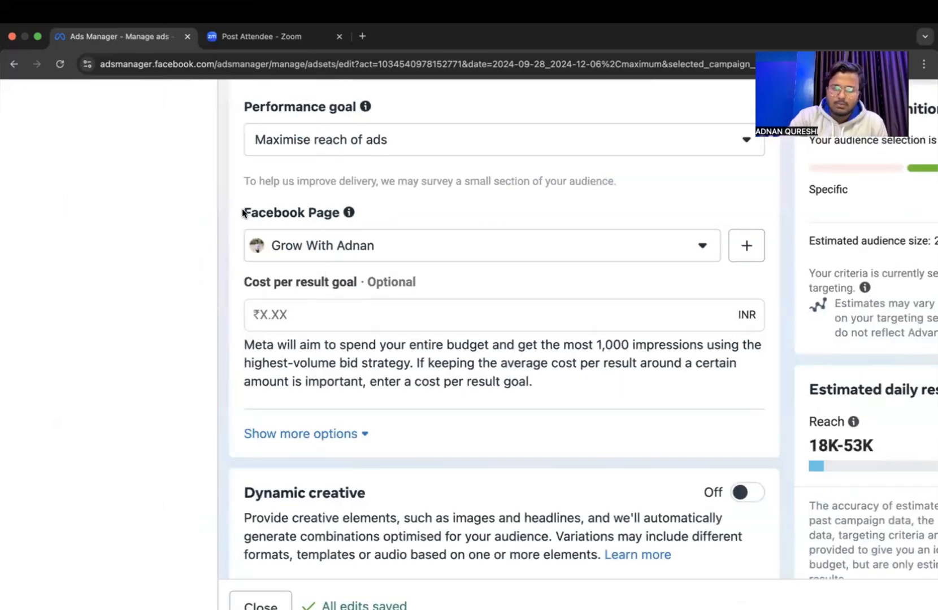
left_click_drag(242, 212, 353, 214)
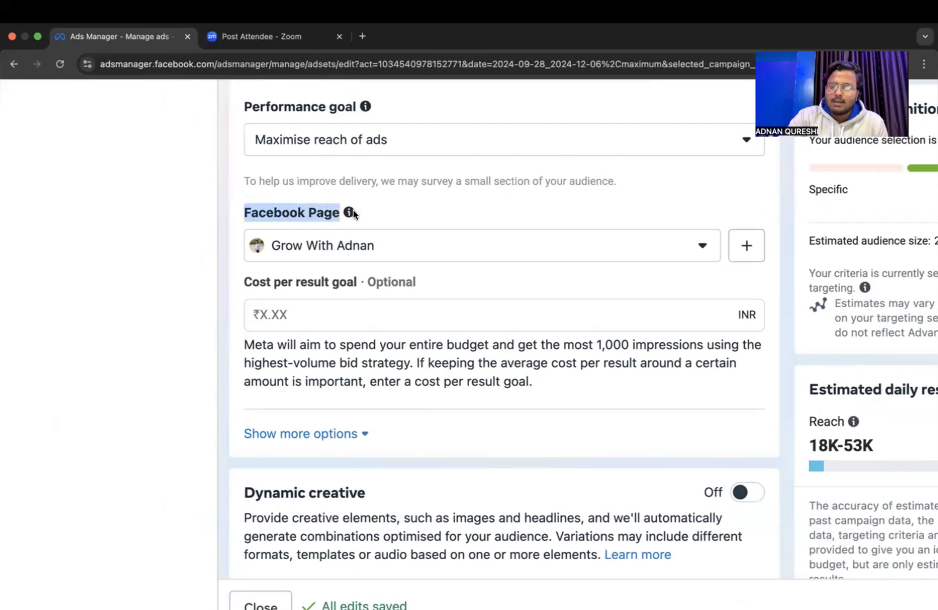
mouse_move(350, 212)
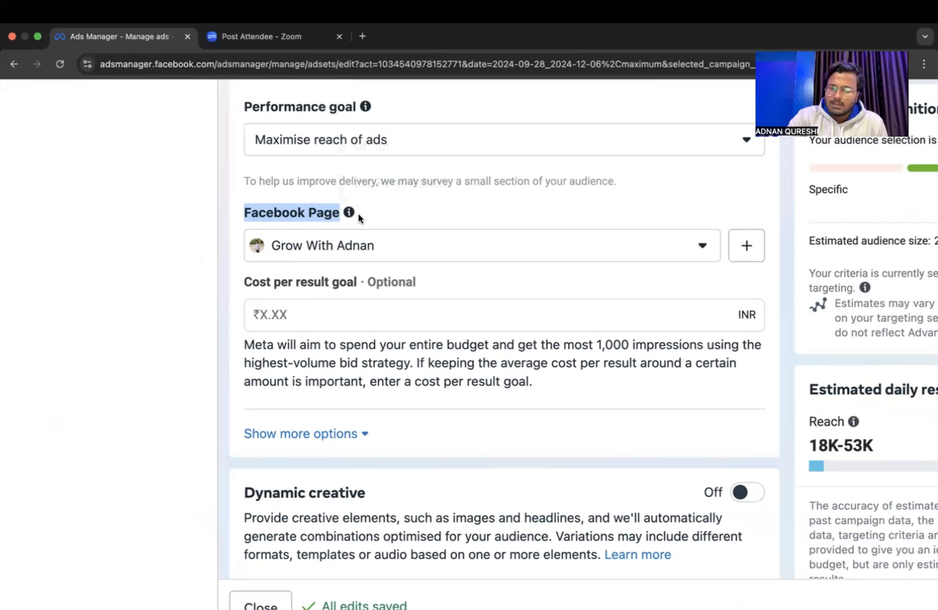
left_click(611, 250)
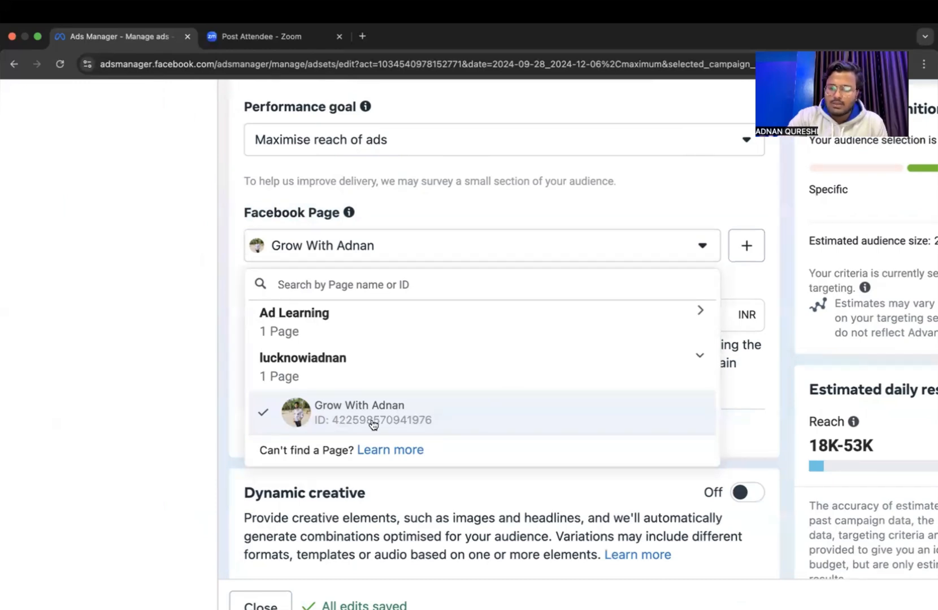
left_click(345, 421)
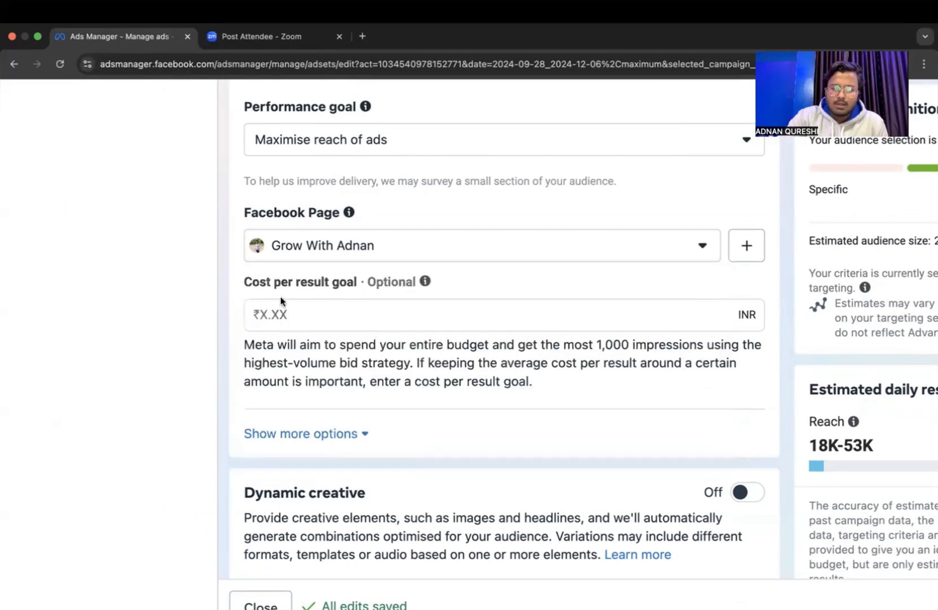
Leave the cost per result goal empty and expand the additional options to examine the frequency cap and delivery type.
left_click(336, 308)
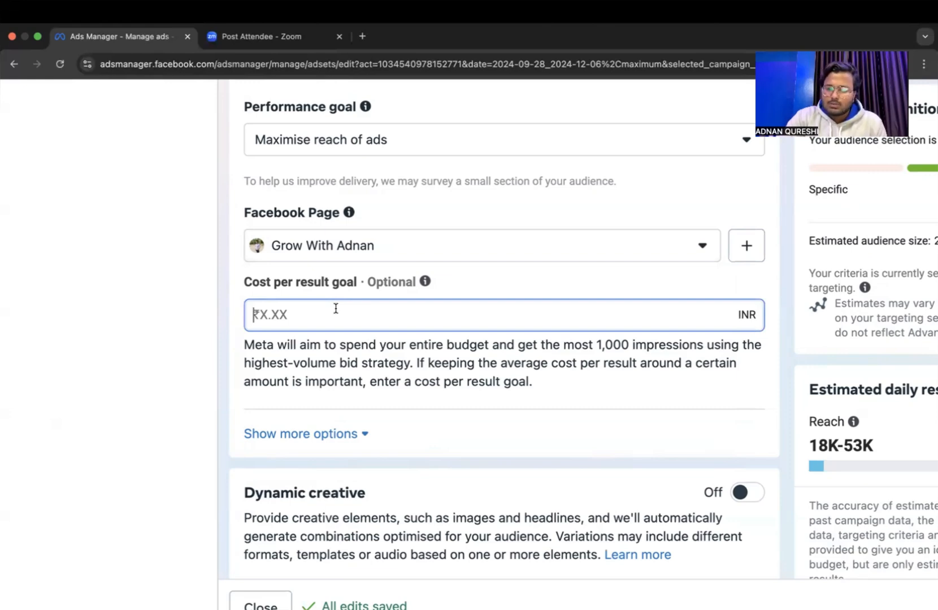
left_click(326, 433)
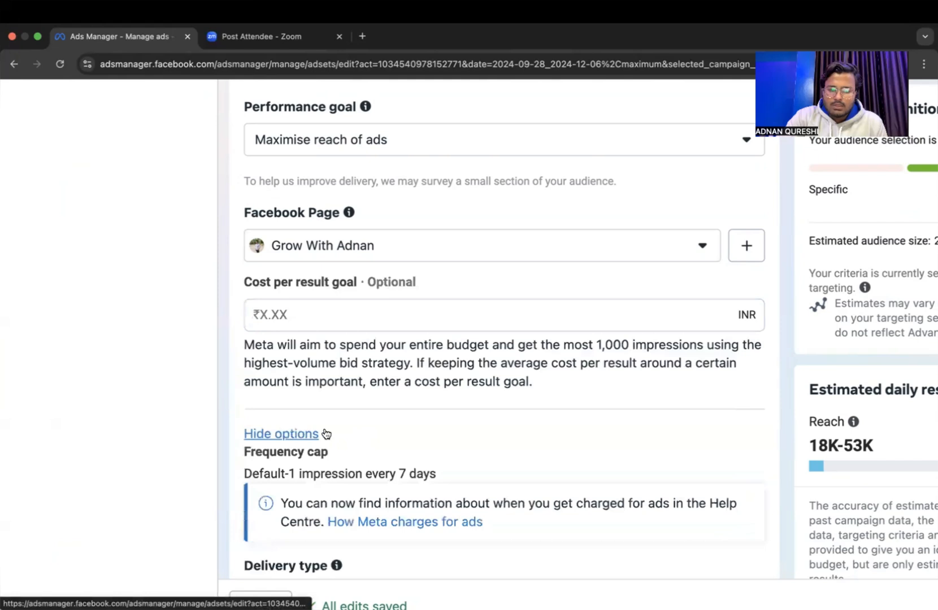
scroll(325, 433, "down", 3)
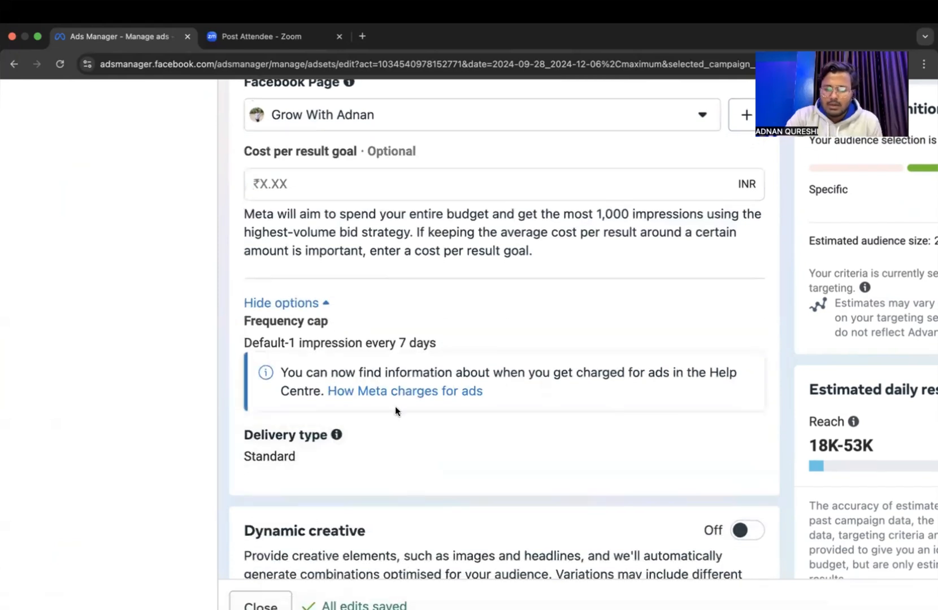
mouse_move(743, 435)
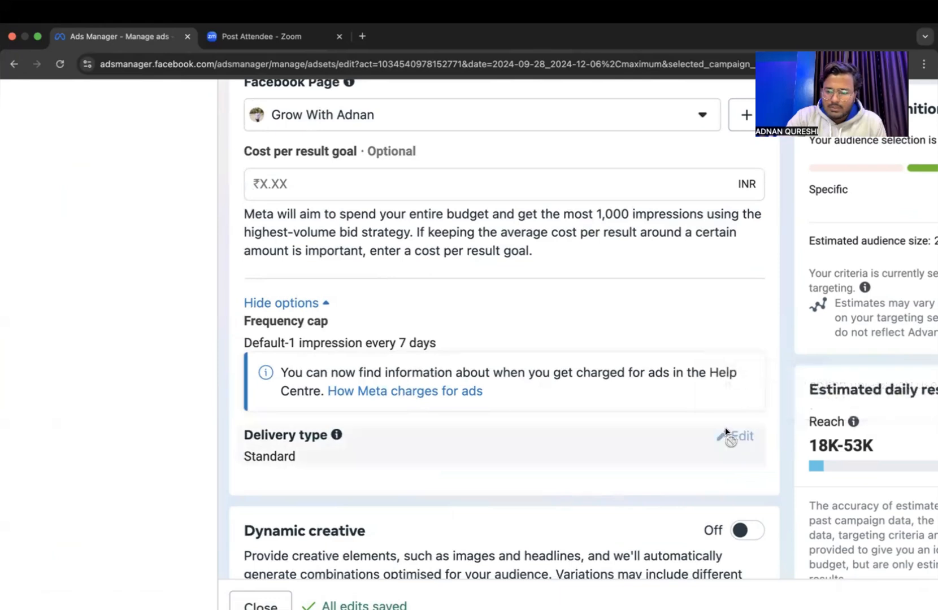
scroll(725, 427, "right", 5)
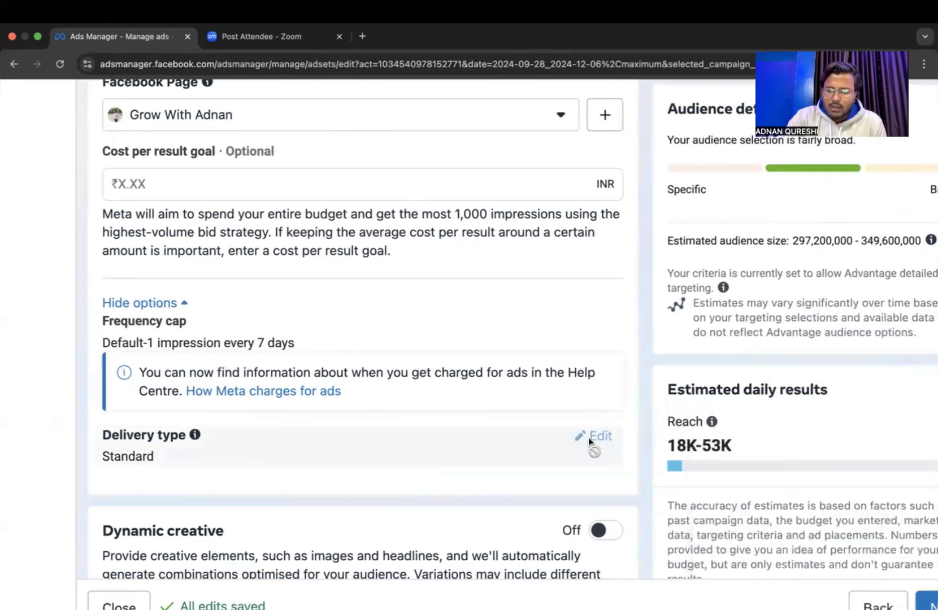
mouse_move(589, 440)
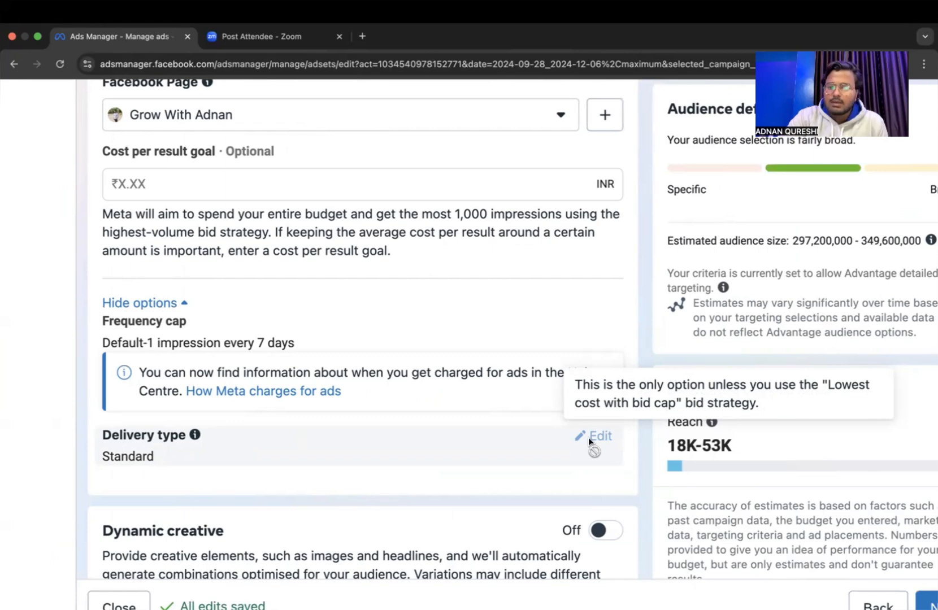
Examine the Dynamic creative section and its description of automatic creative combinations, leaving it off.
key("super+minus")
key("super+minus")
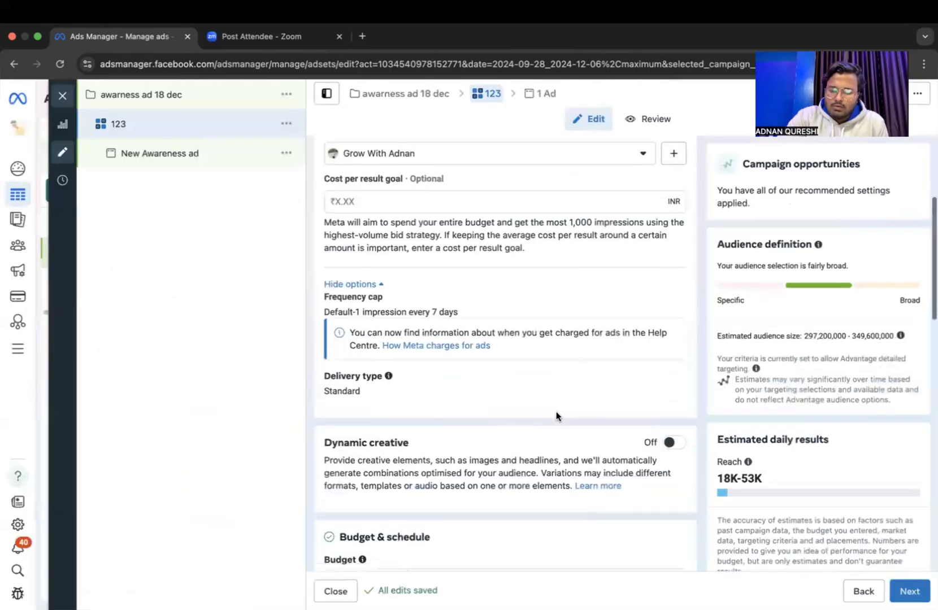
scroll(556, 416, "down", 2)
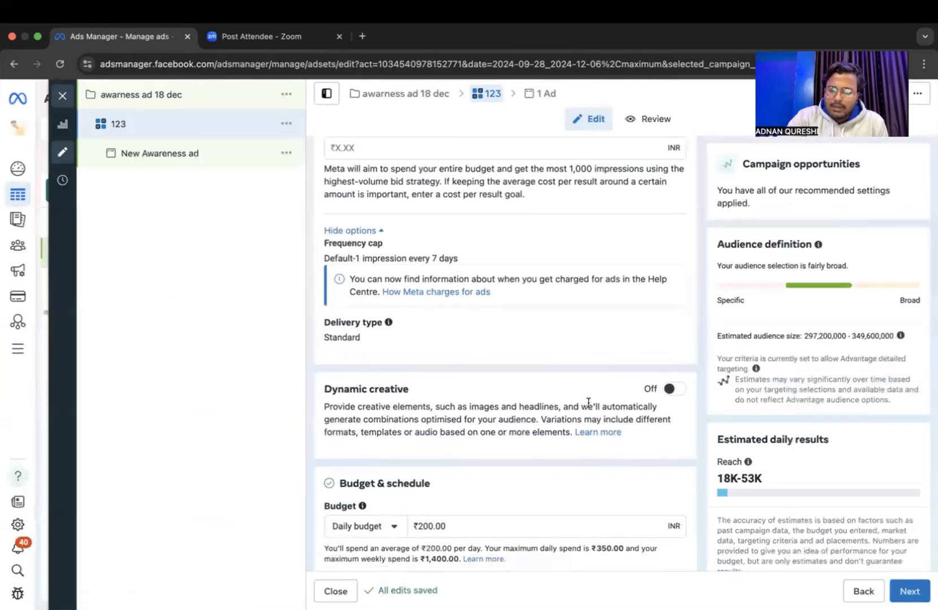
scroll(450, 400, "up", 5)
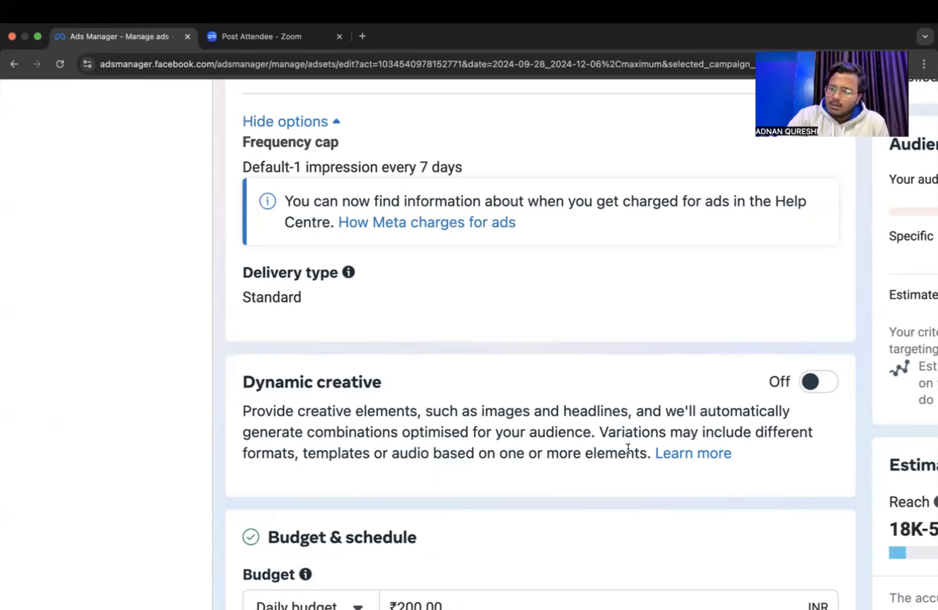
Set the ad set's daily budget to ₹500 and check the maximum daily spend.
scroll(628, 448, "down", 5)
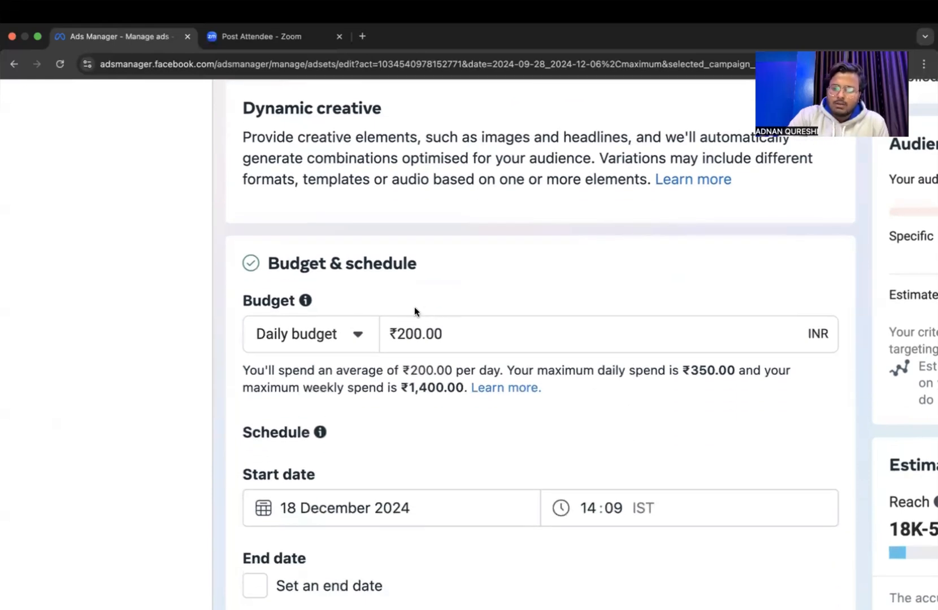
left_click_drag(400, 334, 464, 332)
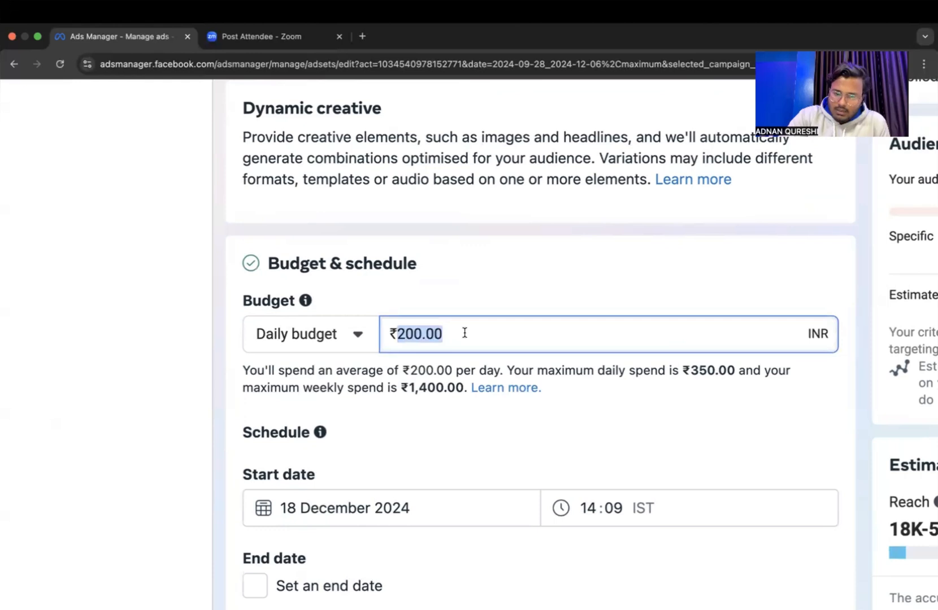
left_click(464, 333)
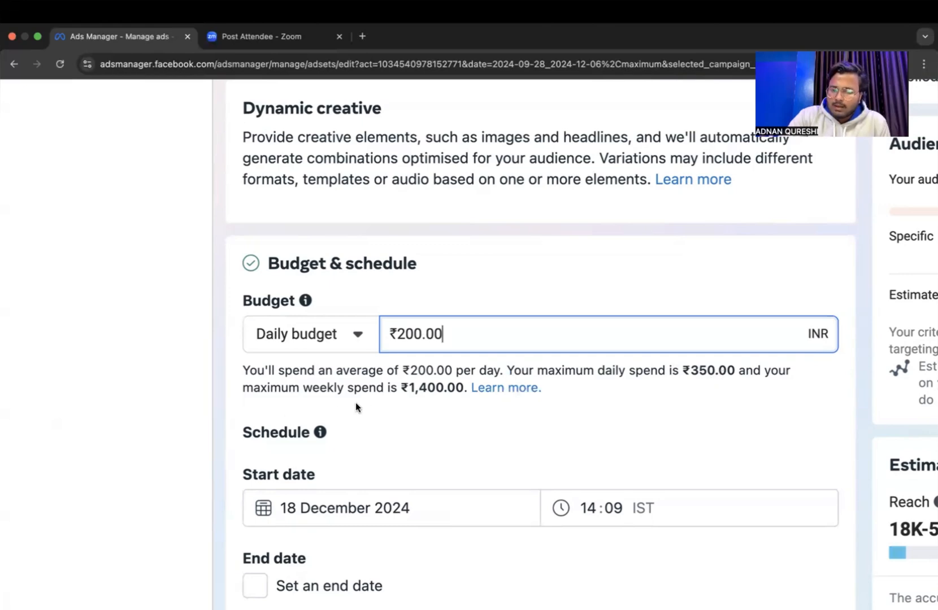
left_click(408, 332)
key("BackSpace")
type("5")
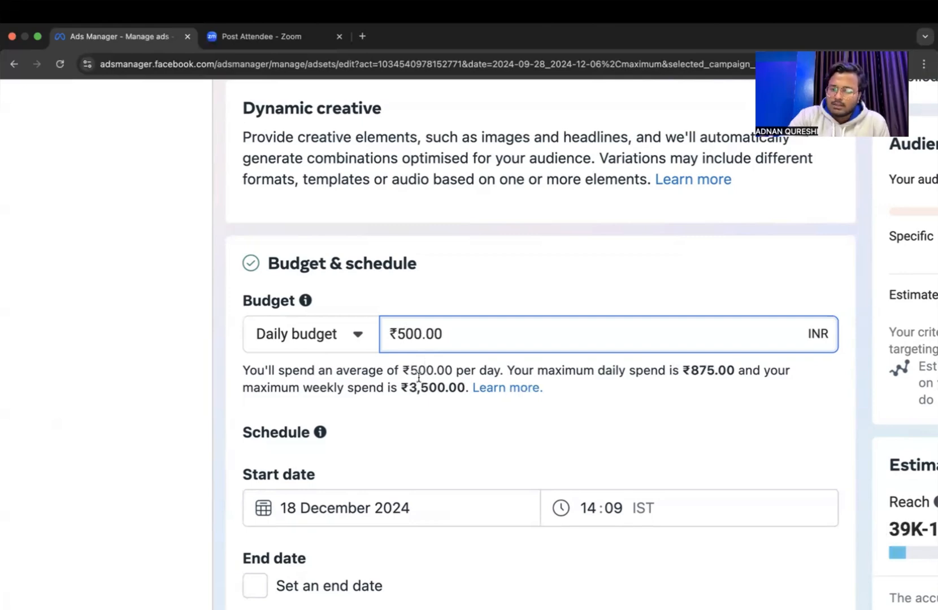
left_click(695, 373)
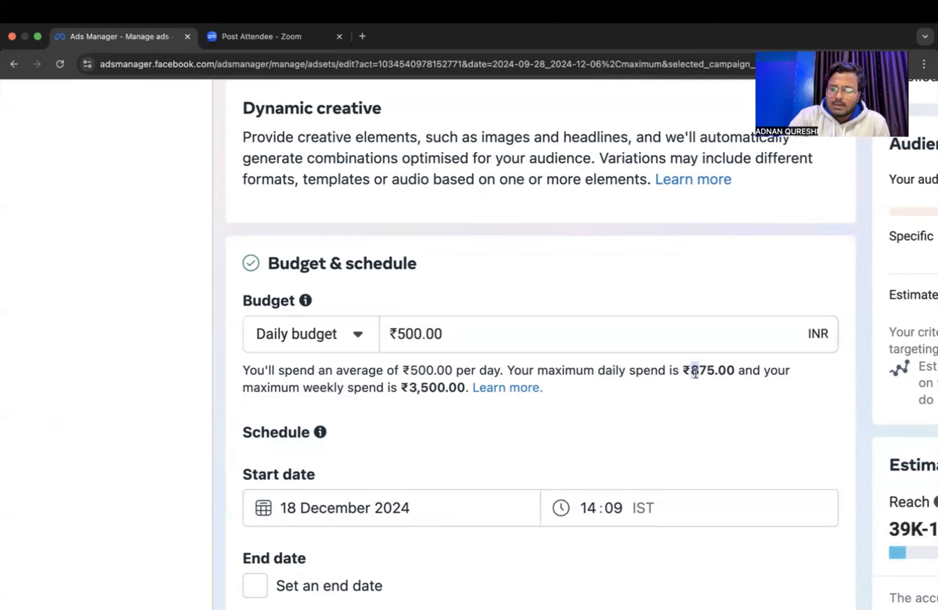
Set the ad set's daily budget to ₹400.
left_click(409, 332)
key("BackSpace")
key("BackSpace")
type("1")
key("BackSpace")
type("40")
Check the ad set's start date and start time in the schedule section.
scroll(441, 369, "down", 5)
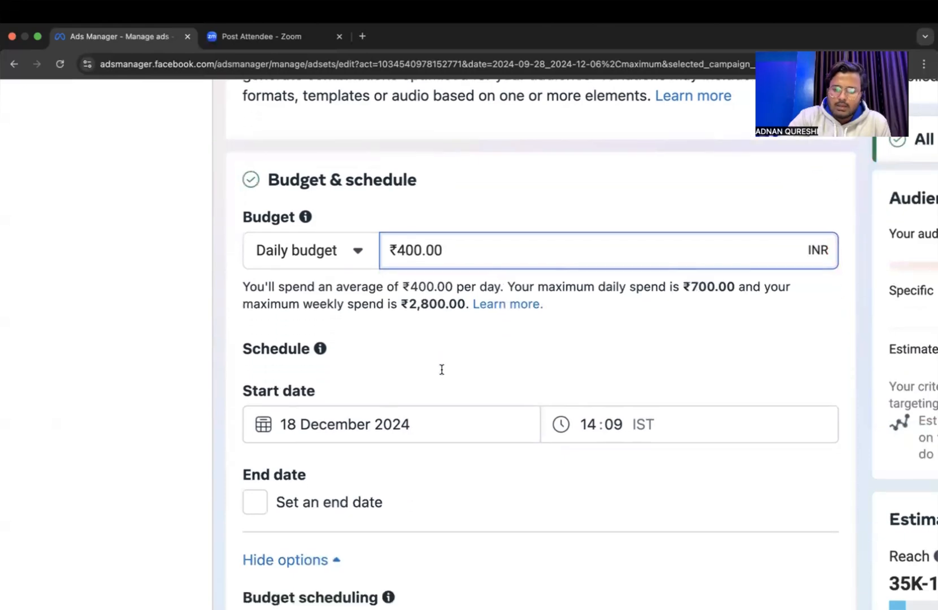
scroll(441, 371, "down", 1)
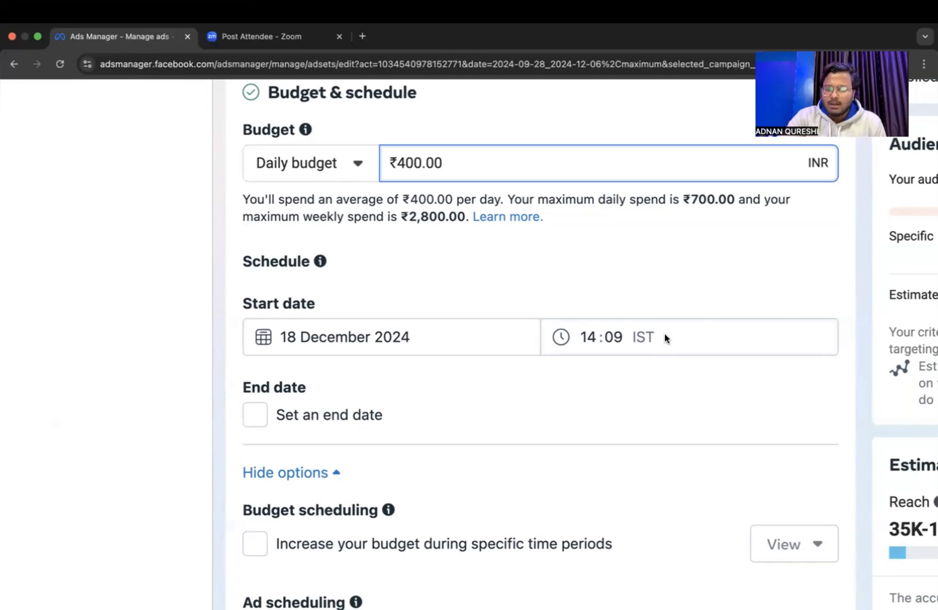
scroll(664, 337, "down", 1)
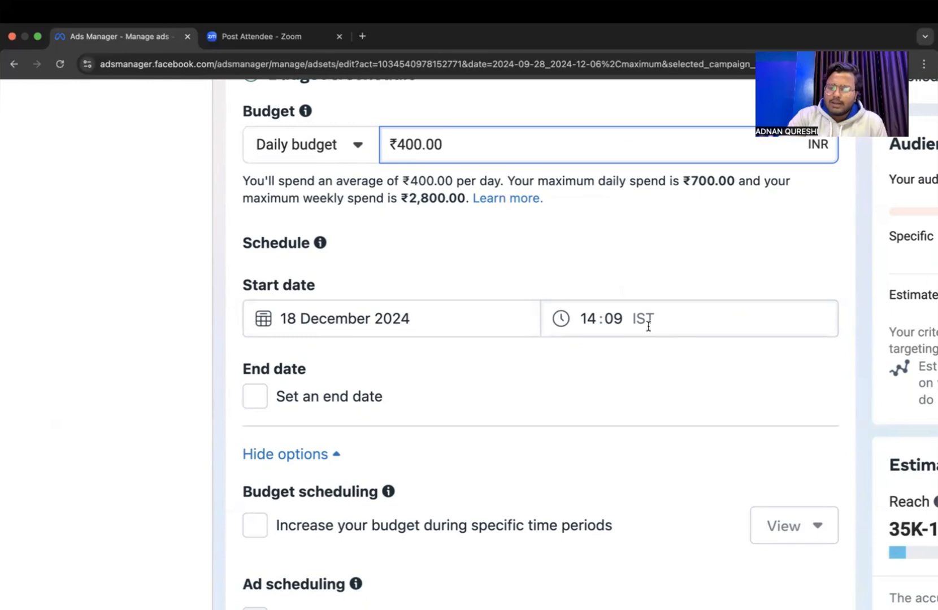
left_click(580, 320)
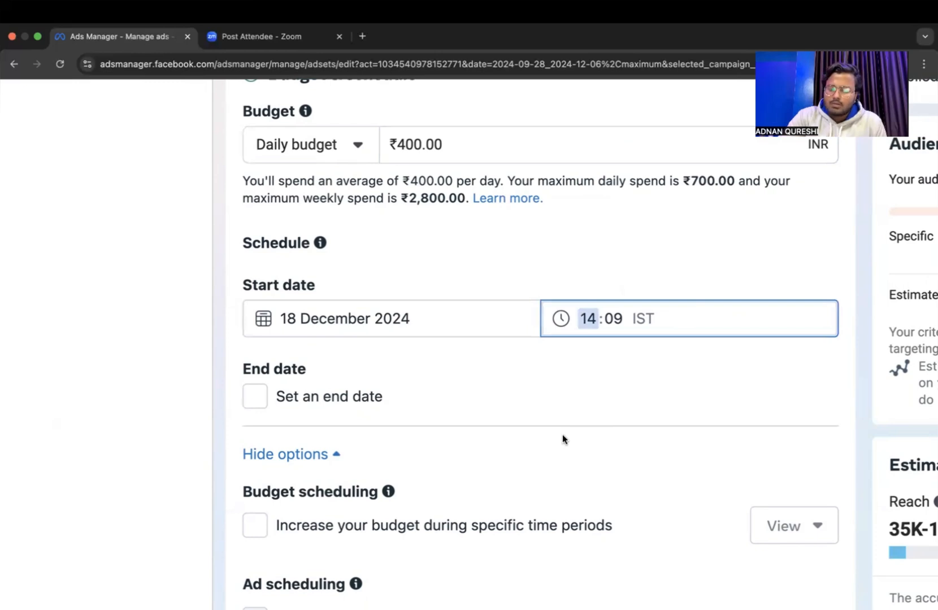
Try an end date of 18 January 2025 for the ad set and remove the end date again.
left_click(576, 409)
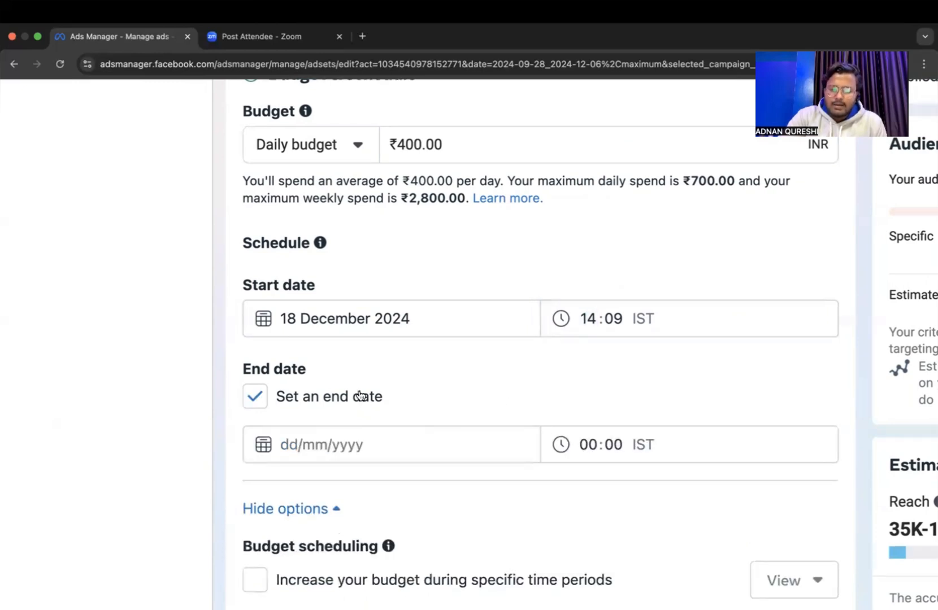
scroll(354, 370, "down", 2)
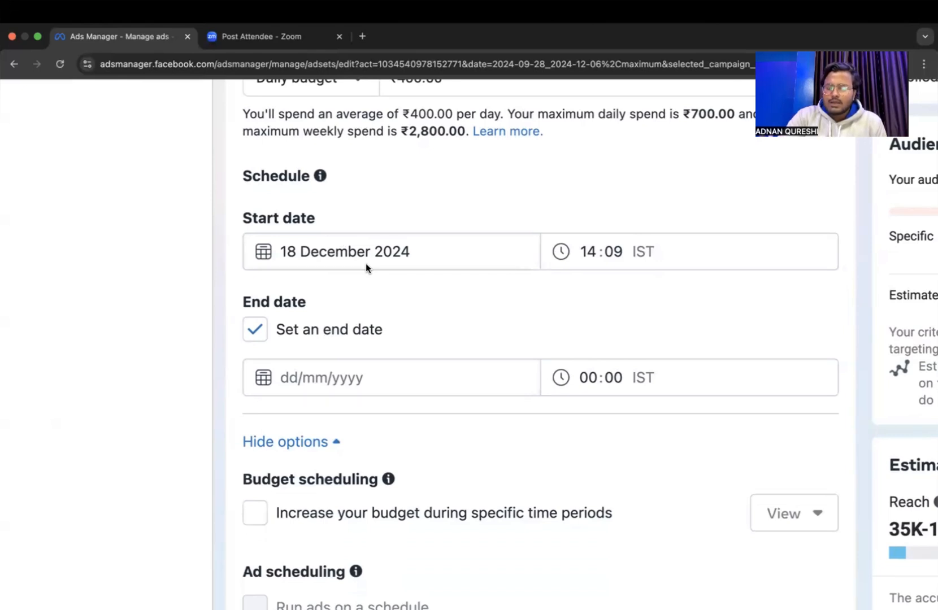
left_click(374, 377)
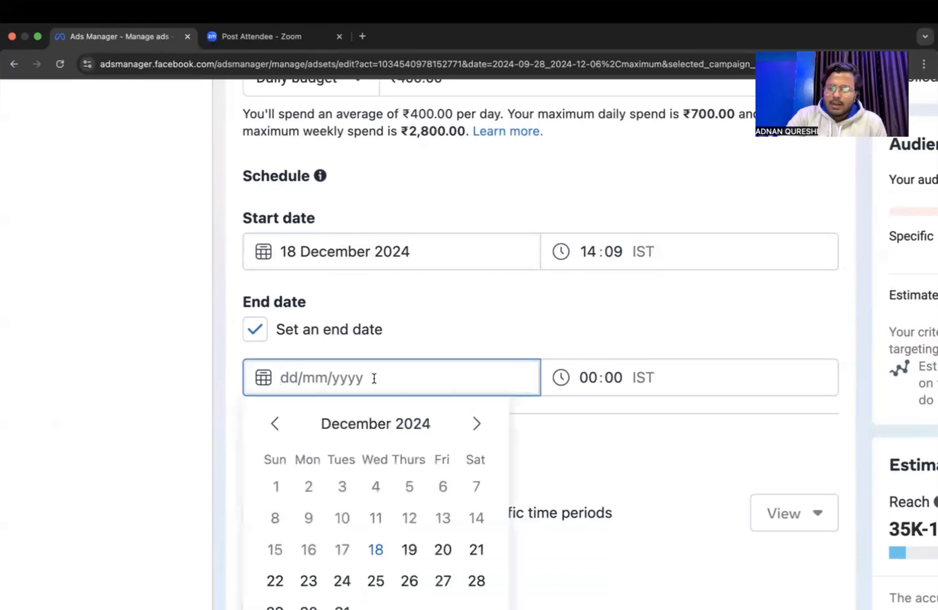
left_click(474, 436)
scroll(474, 441, "down", 1)
scroll(474, 440, "down", 2)
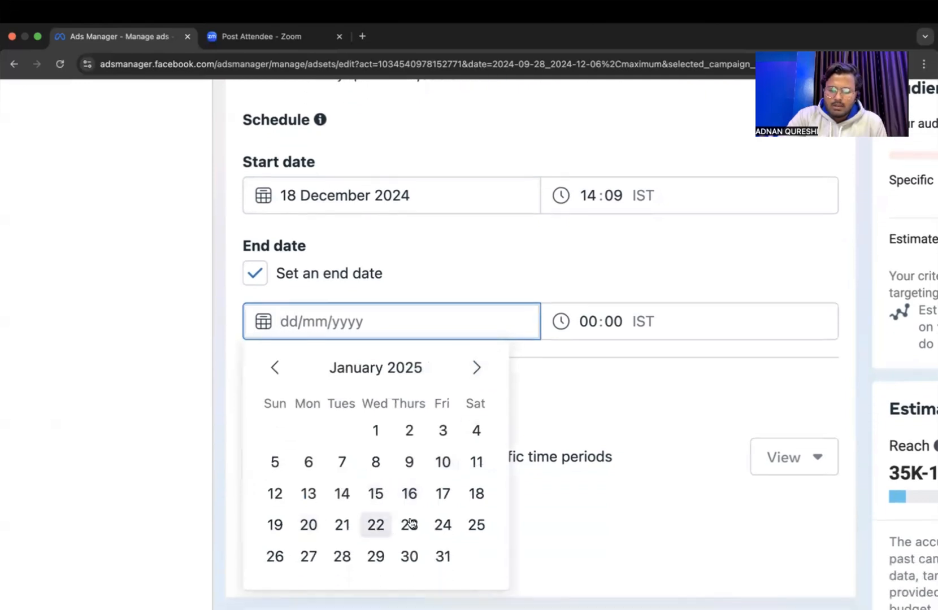
left_click(476, 494)
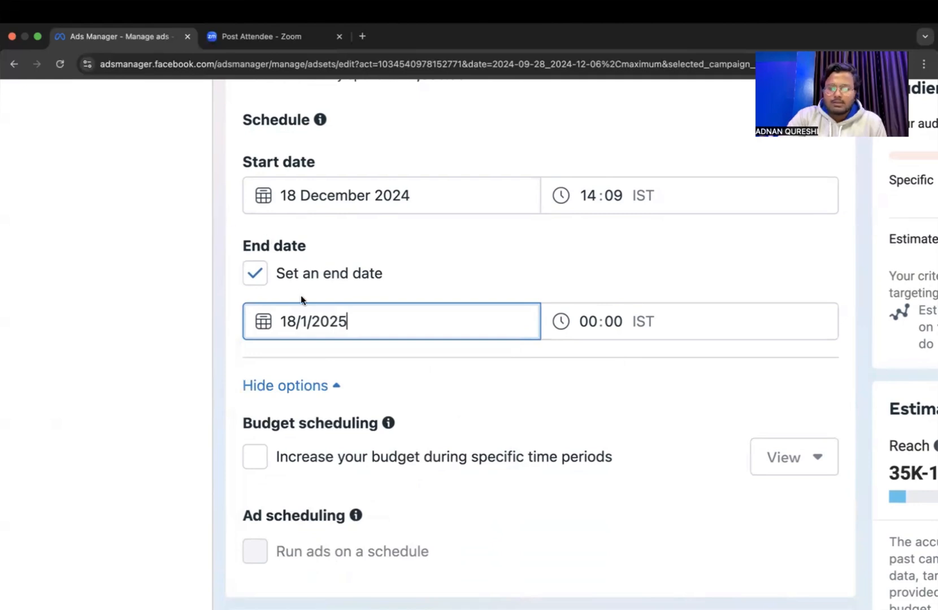
left_click(256, 274)
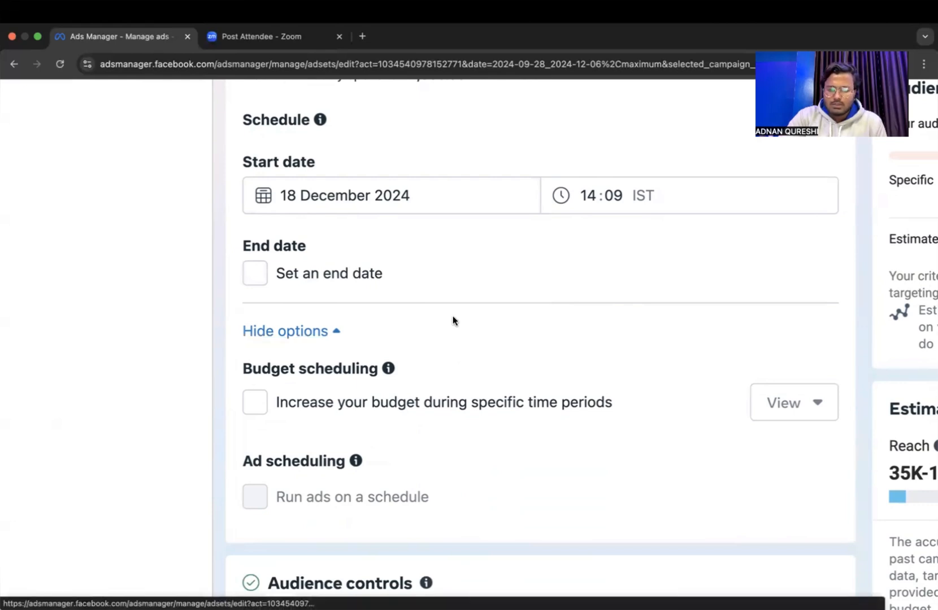
Enable budget increases during specific time periods, review the high-demand period settings and disable the option again.
scroll(491, 331, "down", 1)
scroll(491, 330, "down", 3)
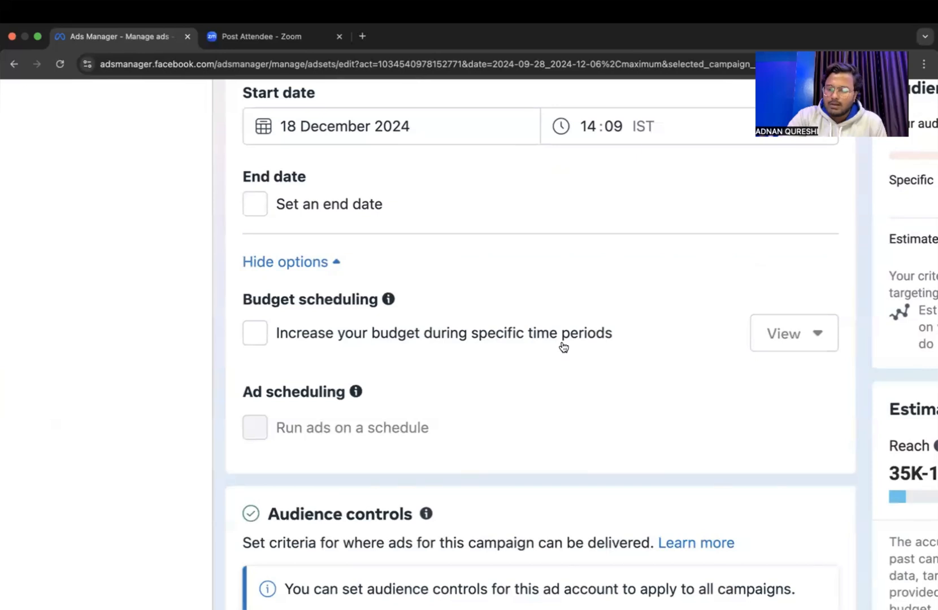
left_click(257, 332)
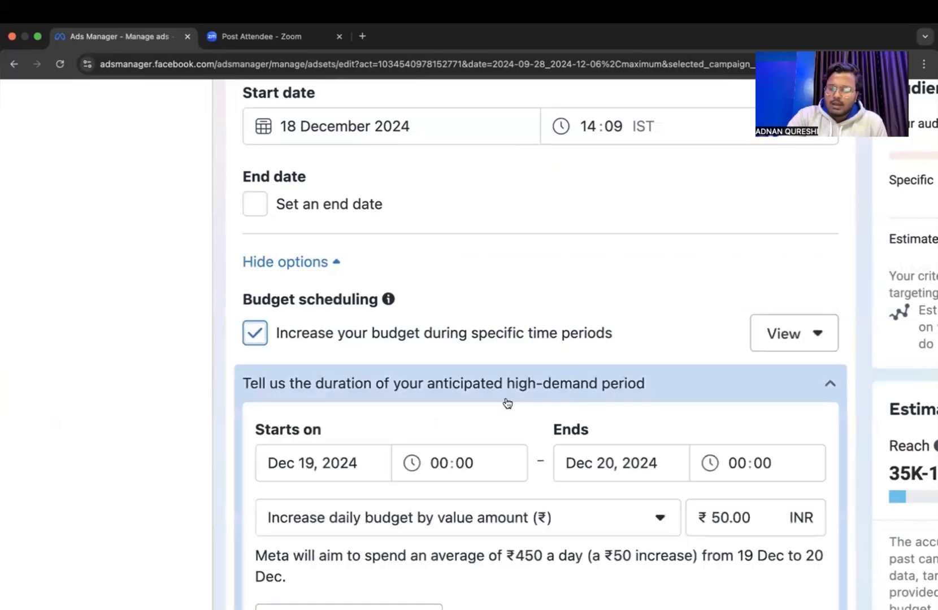
scroll(505, 400, "down", 2)
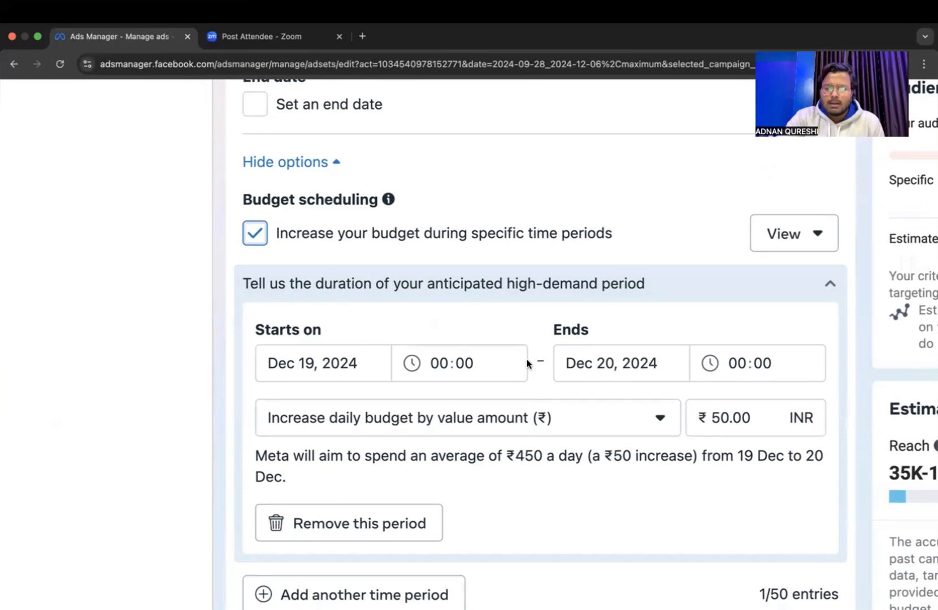
left_click(249, 238)
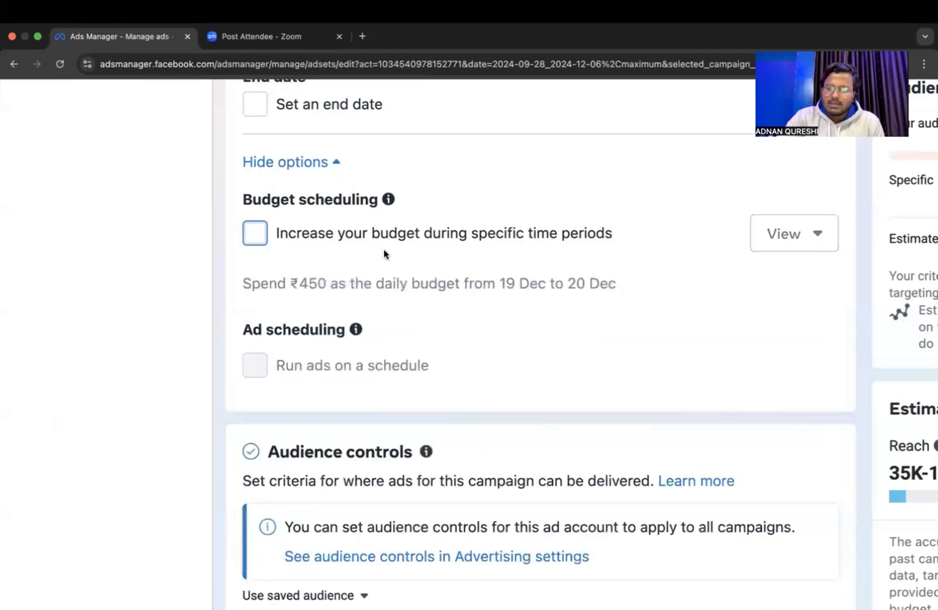
Examine the audience controls, expanding the additional options for minimum age, excluded custom audiences and languages.
scroll(385, 249, "down", 2)
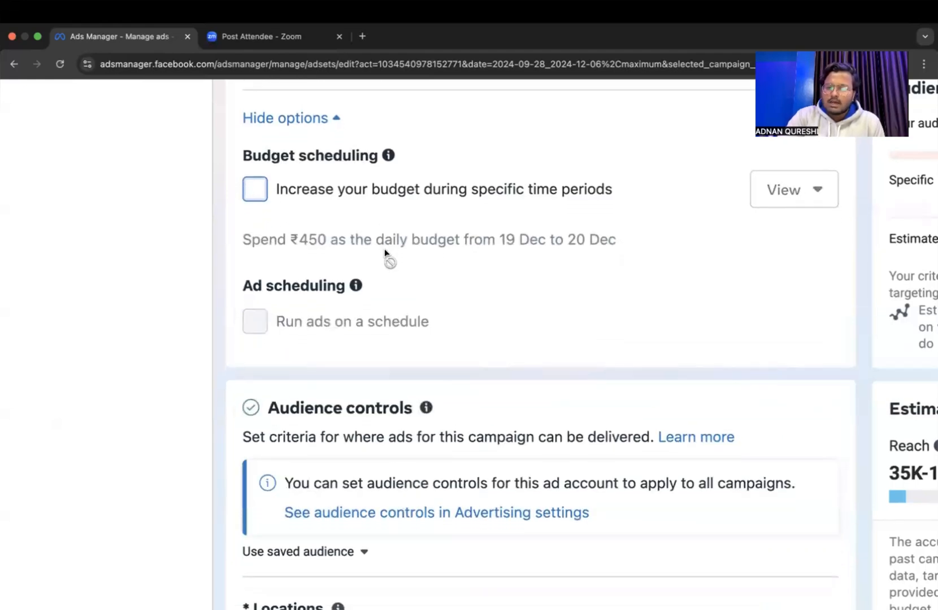
scroll(384, 249, "down", 5)
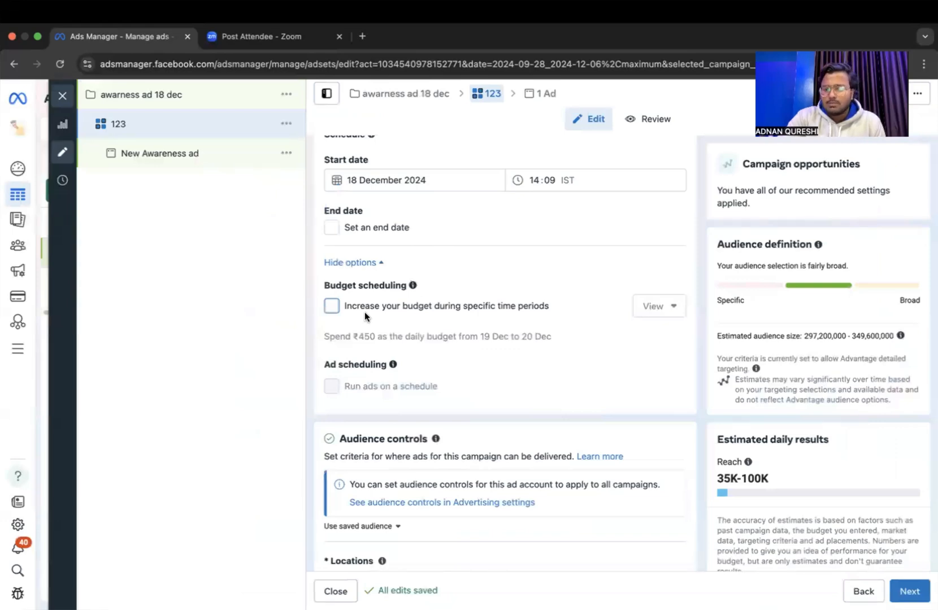
scroll(541, 403, "down", 3)
scroll(541, 402, "up", 2)
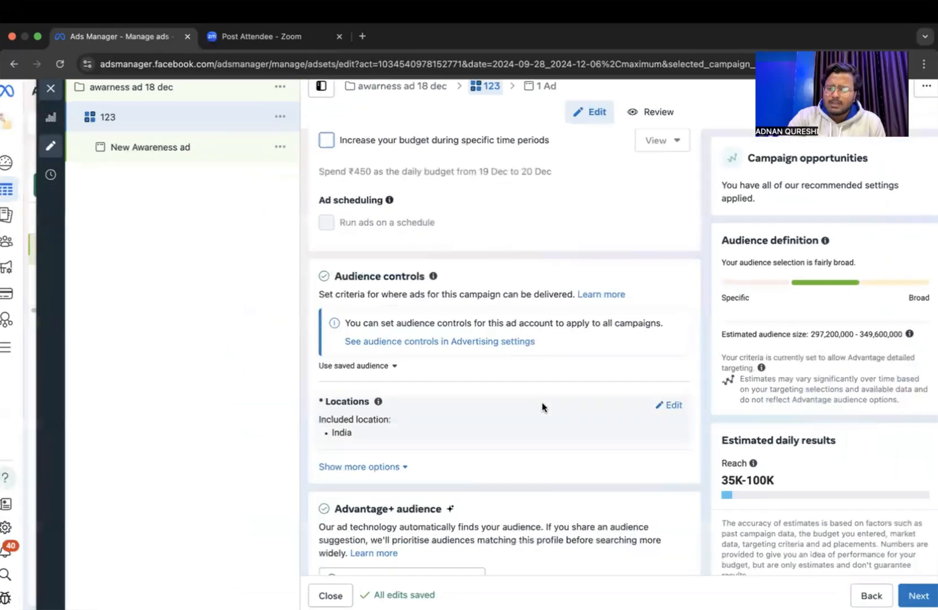
scroll(541, 402, "up", 3)
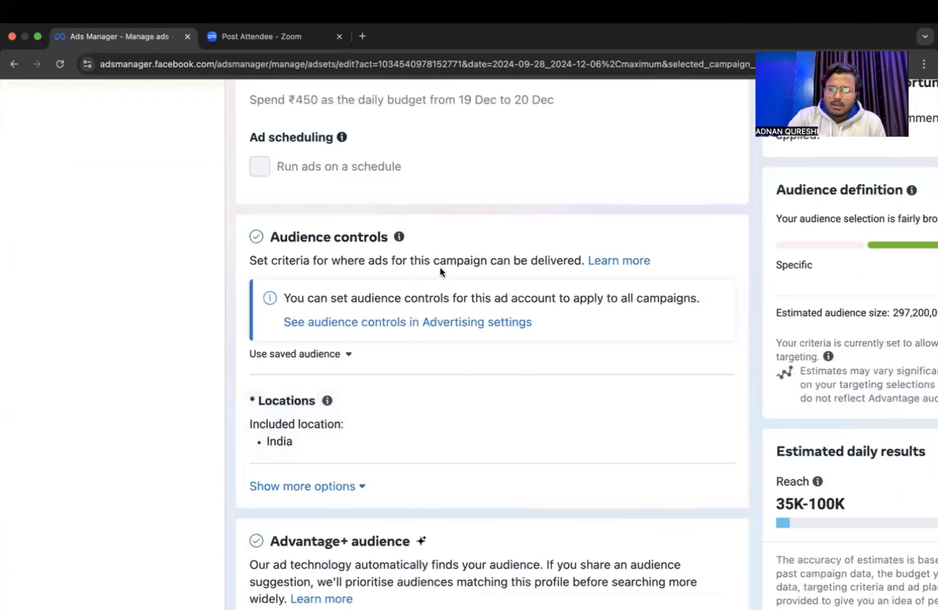
left_click(348, 490)
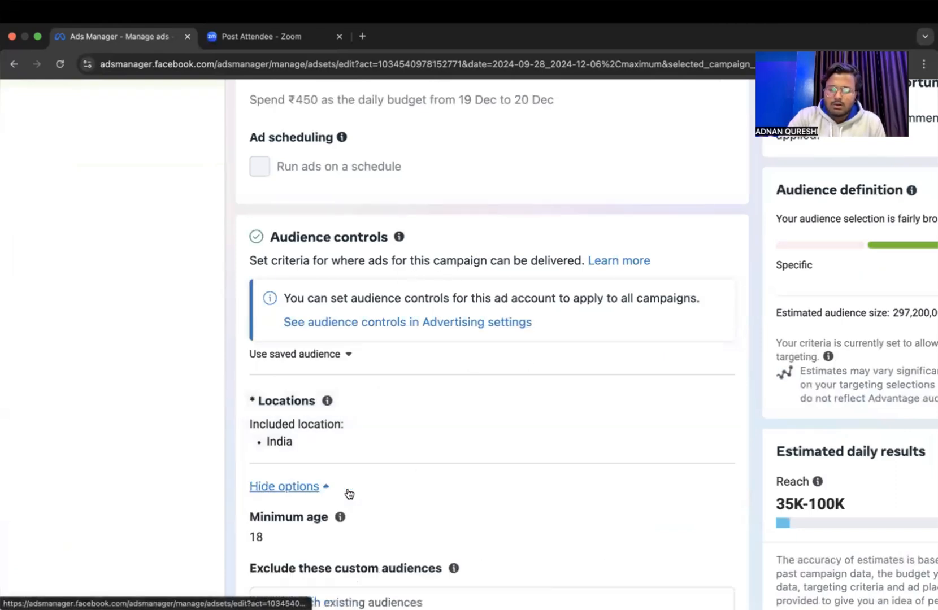
scroll(353, 495, "down", 6)
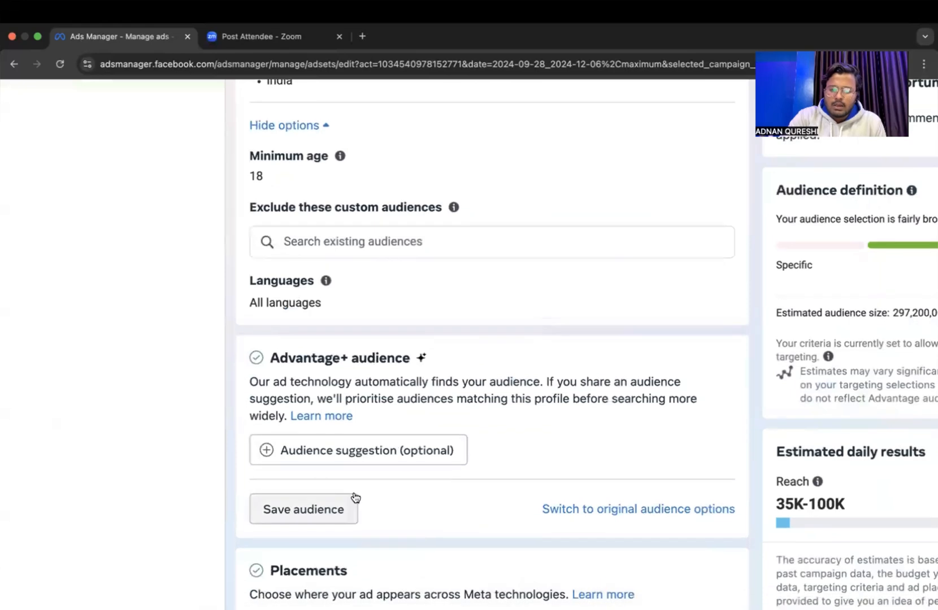
Switch the ad set from Advantage+ audience to the original audience options.
left_click(640, 510)
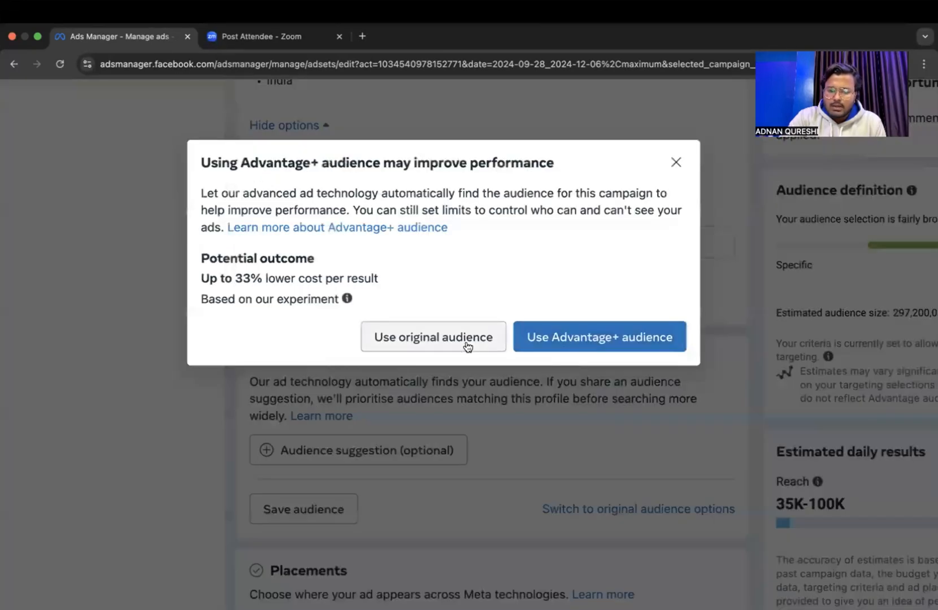
left_click(467, 345)
scroll(488, 378, "down", 6)
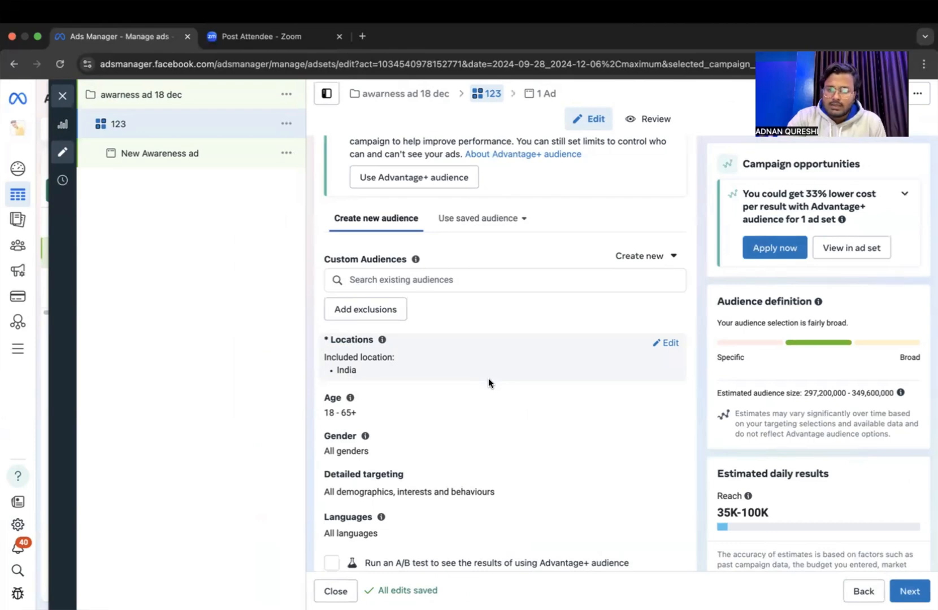
Edit the audience locations, keeping the Include option, and target Uttar Pradesh, India.
scroll(489, 378, "up", 5, "ctrl")
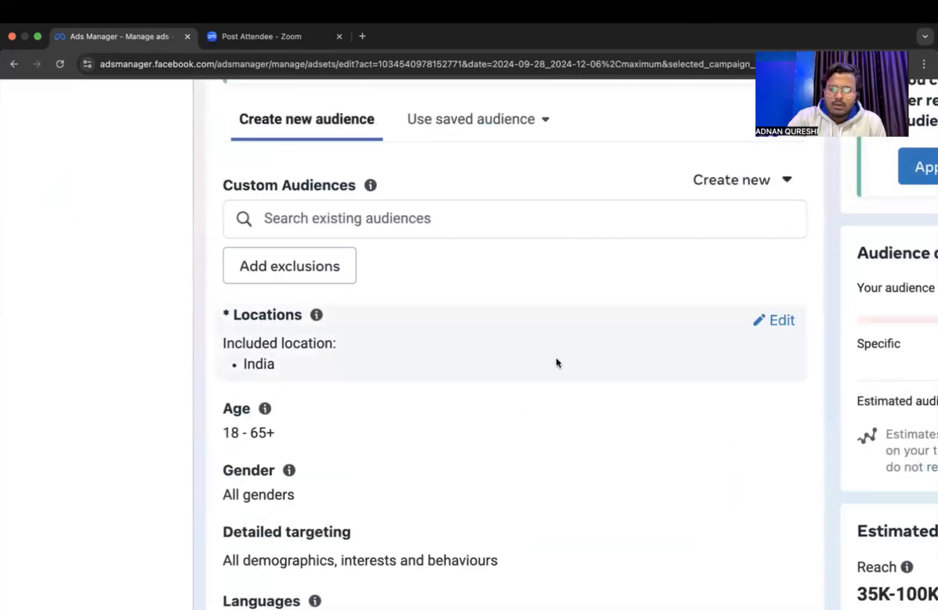
left_click(767, 325)
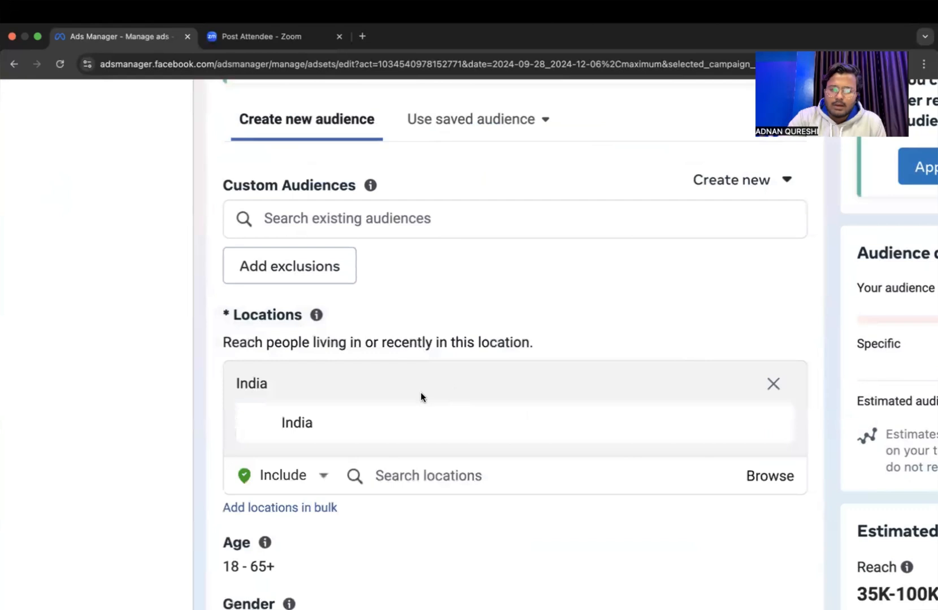
scroll(420, 396, "down", 2)
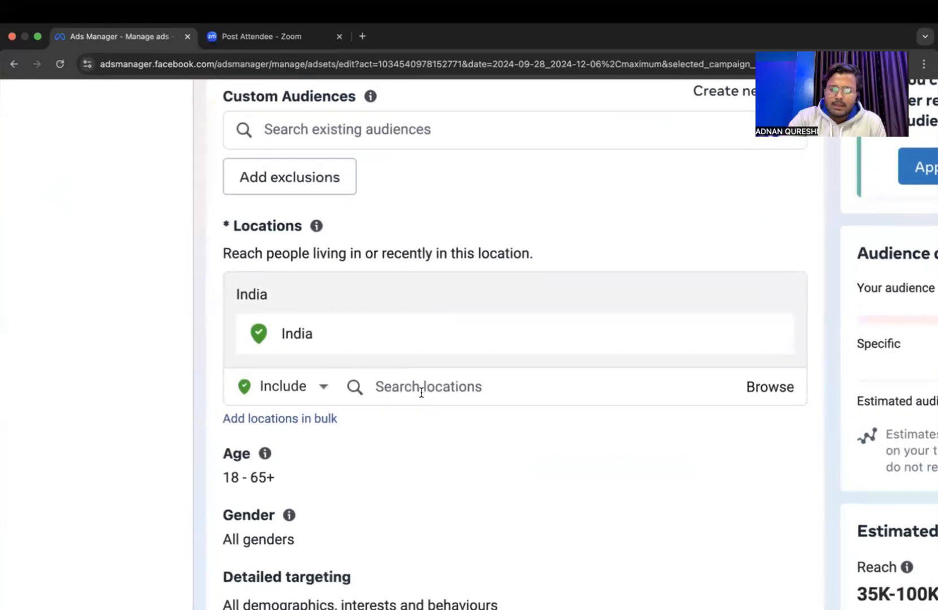
left_click(285, 387)
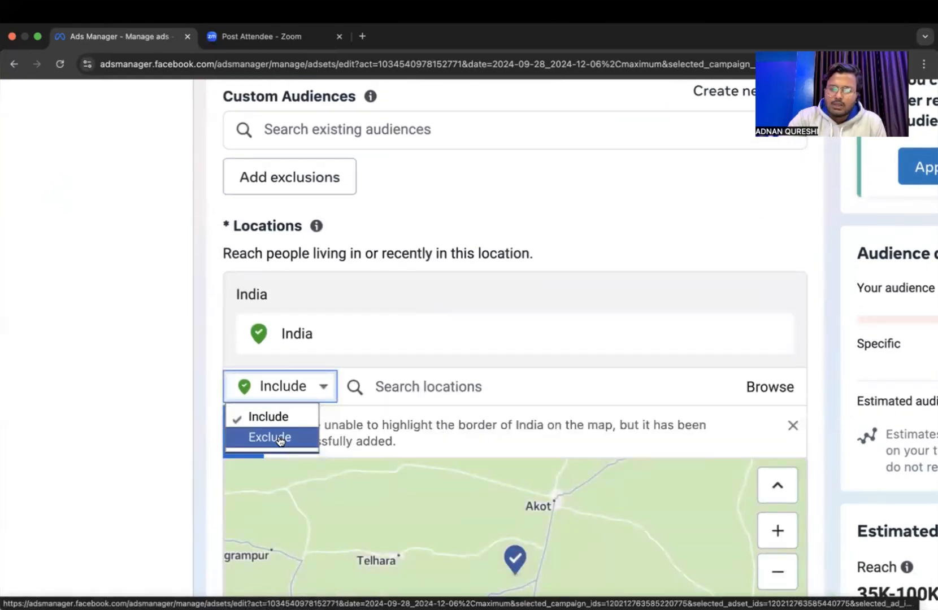
left_click(284, 415)
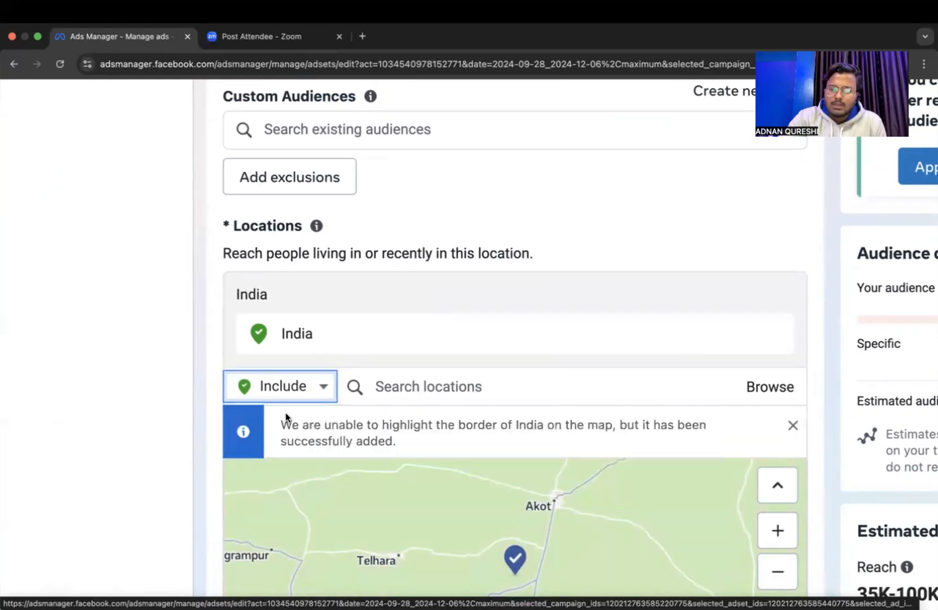
left_click(419, 381)
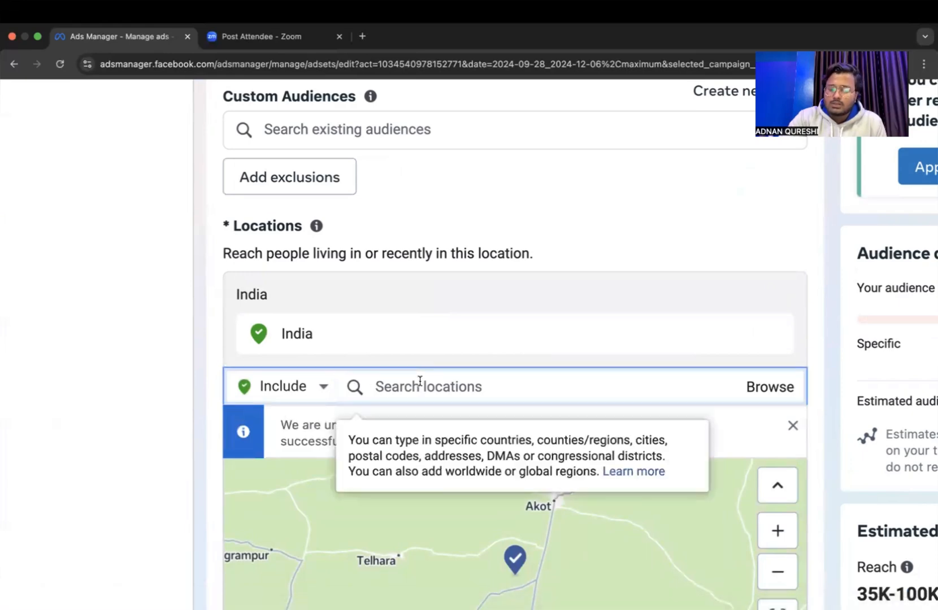
type("utta")
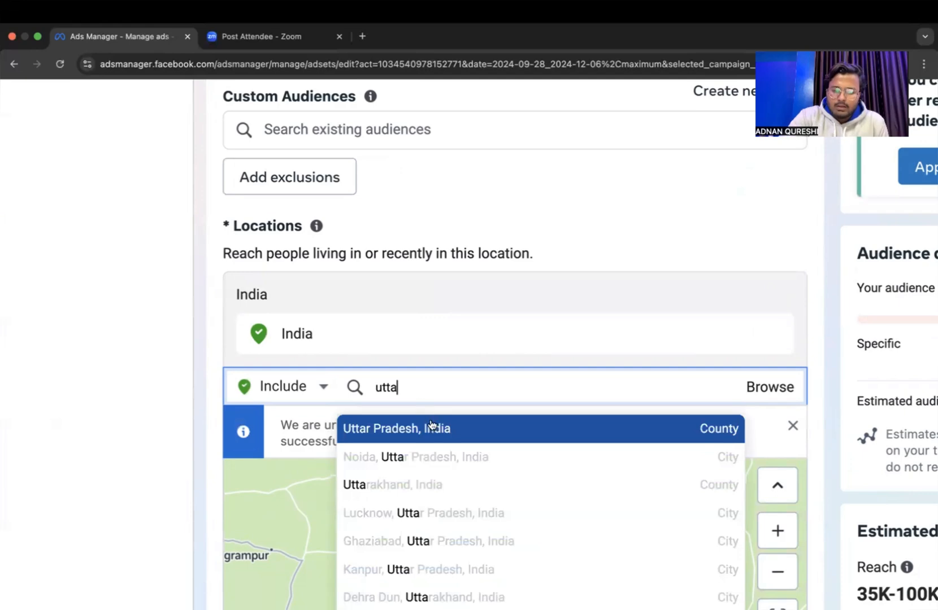
left_click(431, 428)
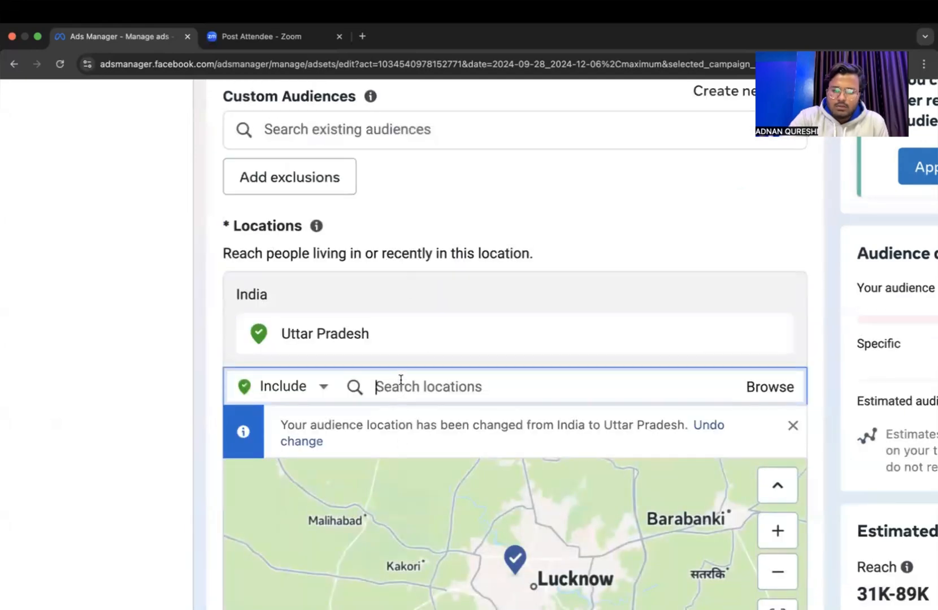
Add Delhi and Madhya Pradesh to the audience's included locations.
type("delhi")
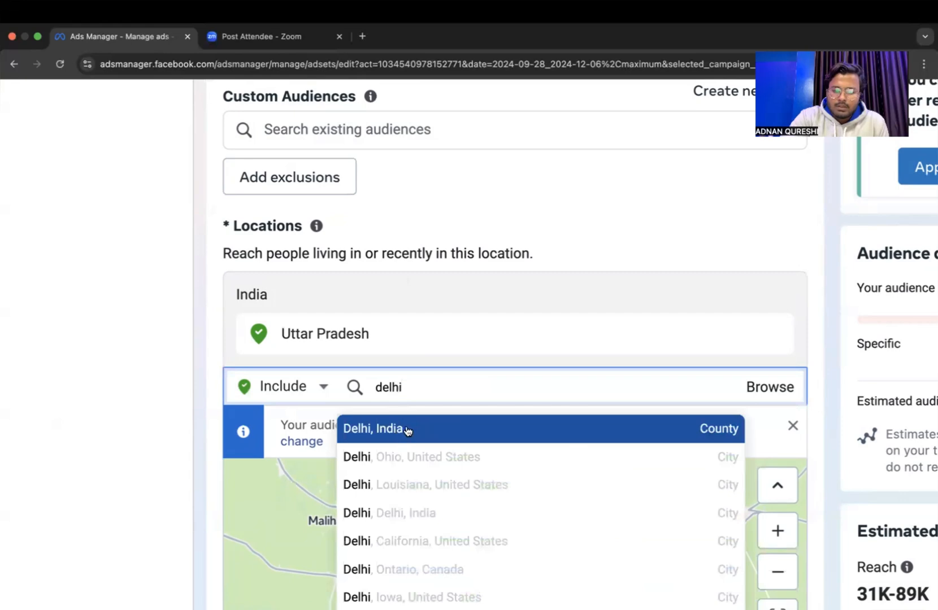
left_click(407, 429)
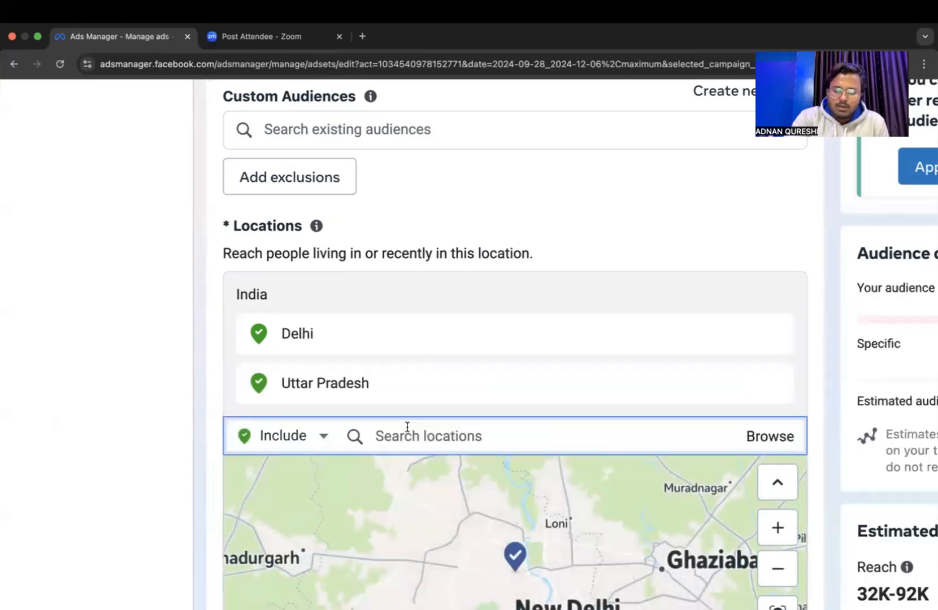
type("mad")
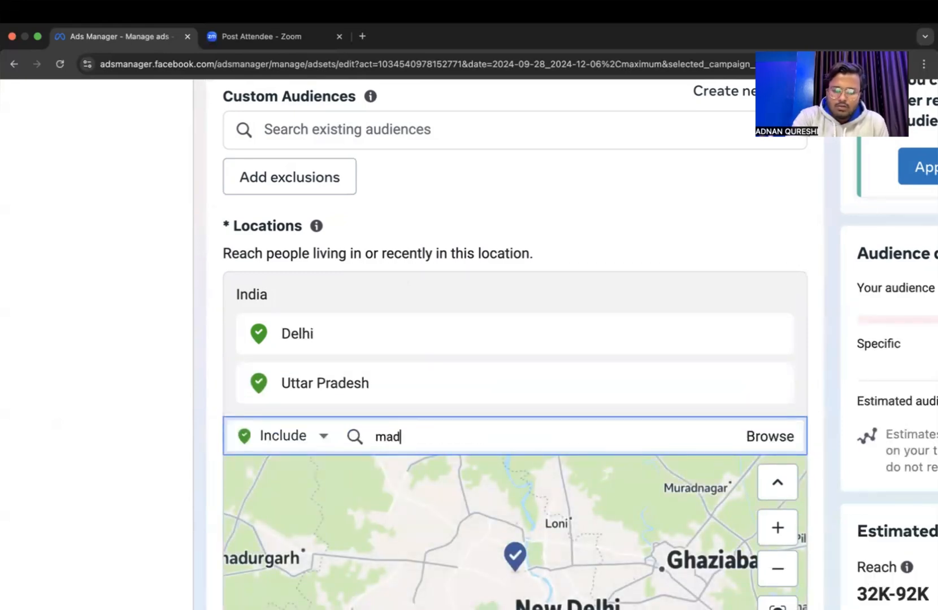
type("hy")
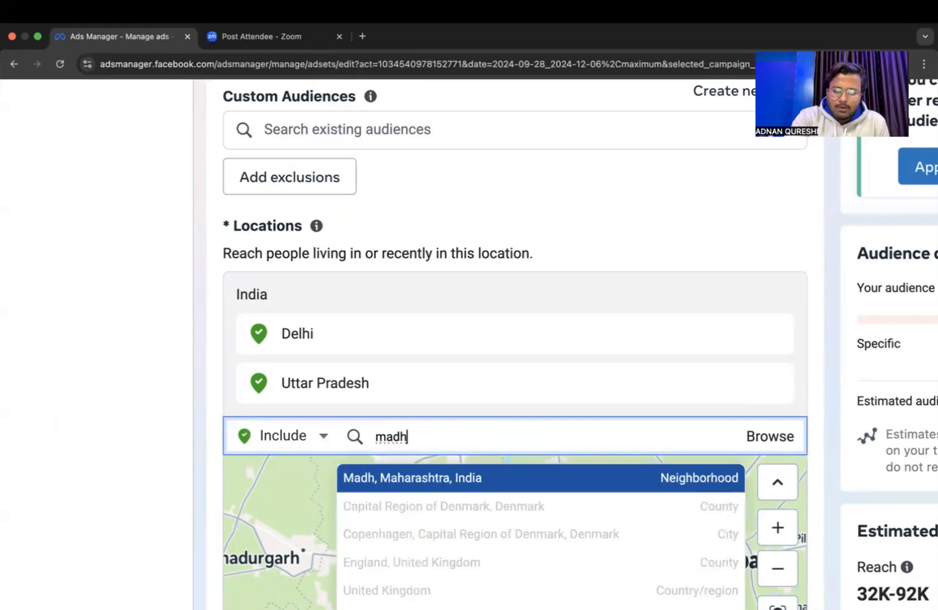
left_click(408, 478)
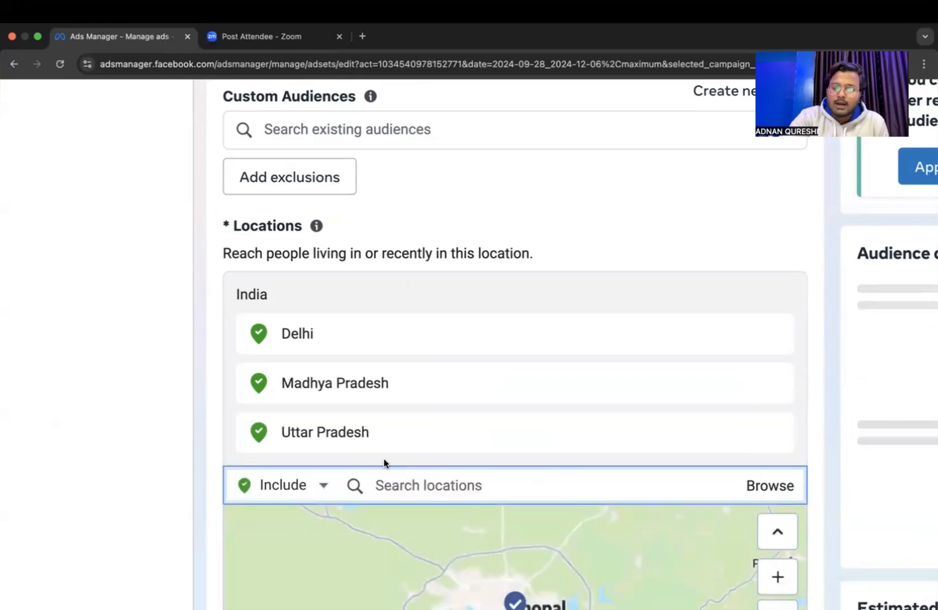
Switch the location setting to Exclude and exclude Tamil Nadu, India from the audience.
scroll(383, 459, "down", 1)
left_click(309, 433)
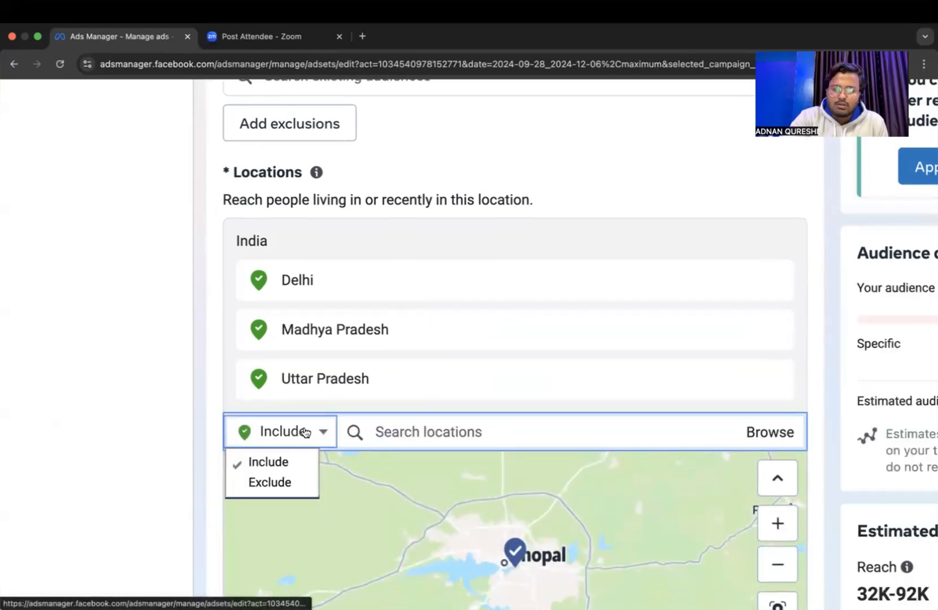
left_click(303, 481)
left_click(418, 437)
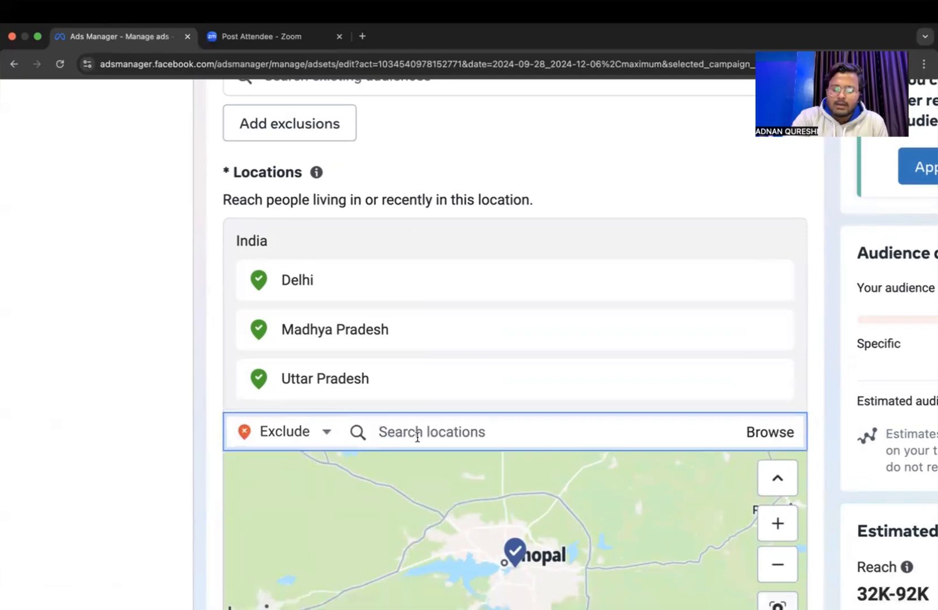
type("ta")
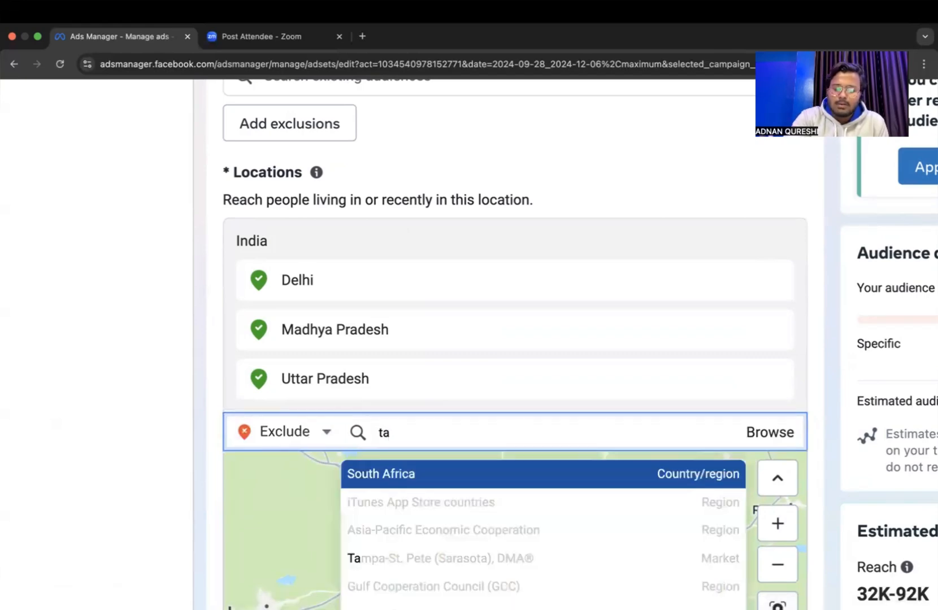
type("miln")
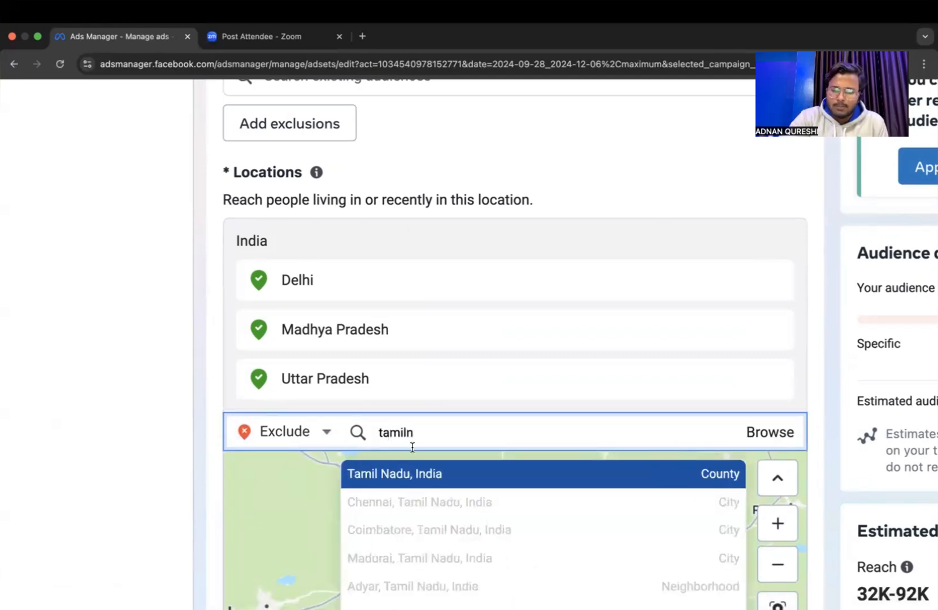
left_click(408, 474)
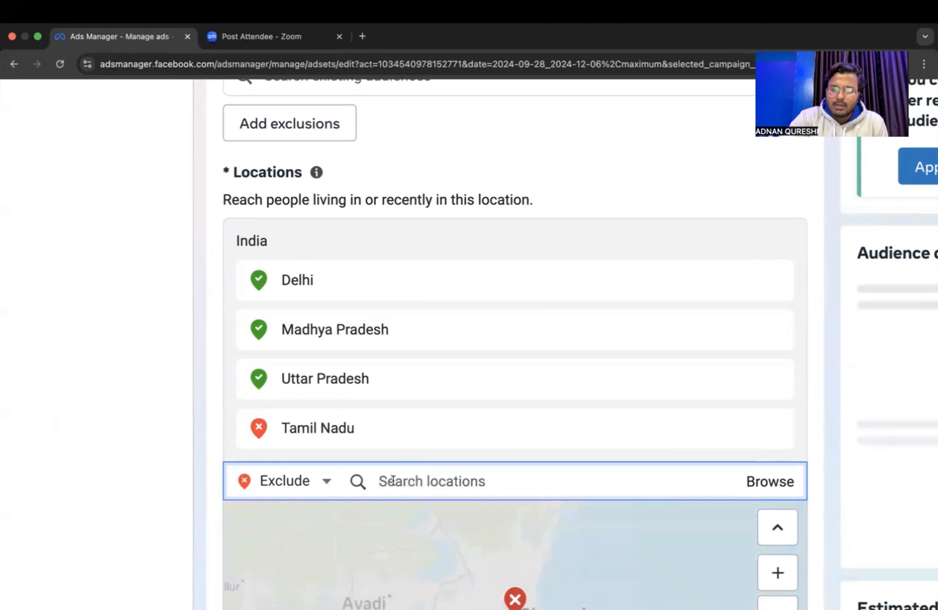
Add Telangana, India to the audience's excluded locations.
type("te")
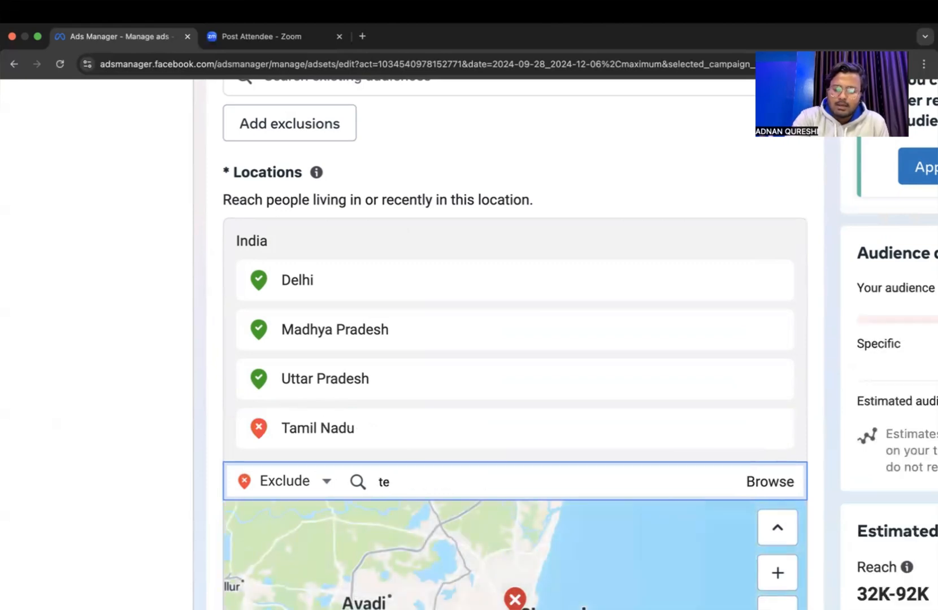
type("lan")
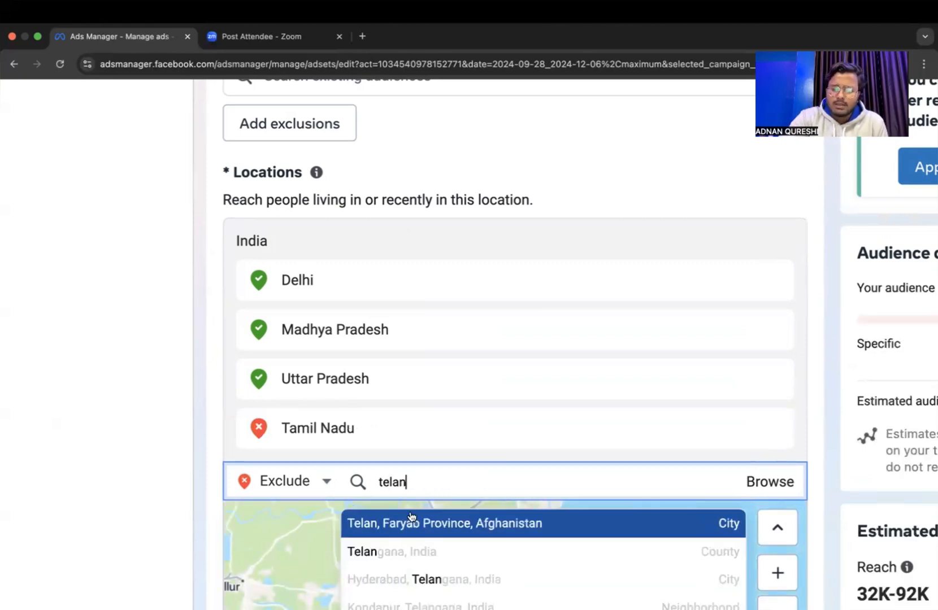
type("g")
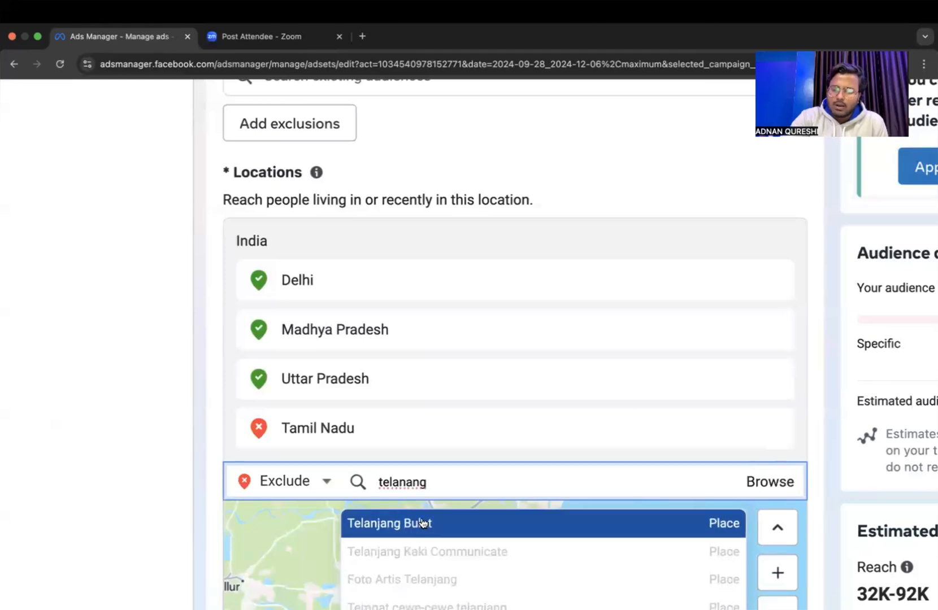
key("super+a")
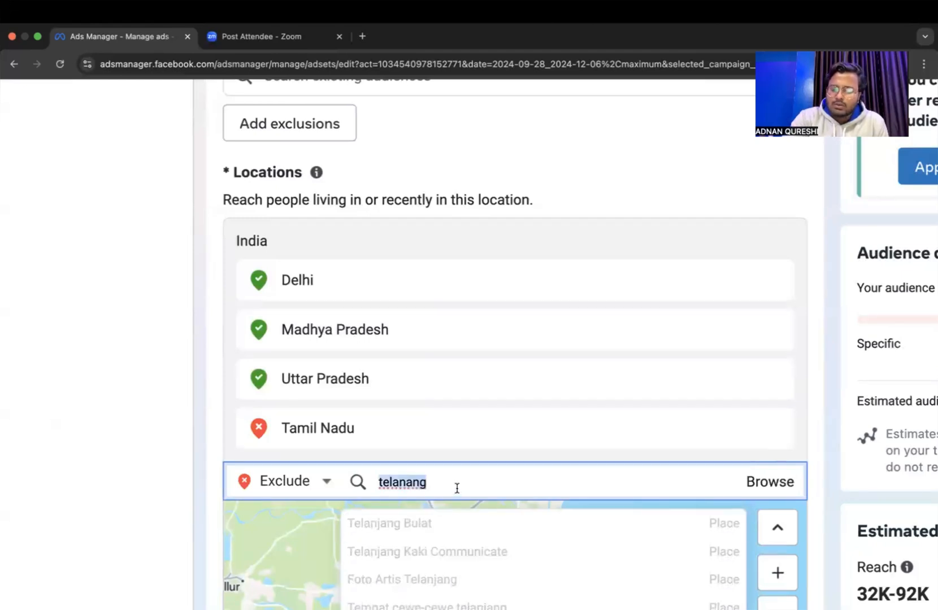
key("BackSpace")
type("te")
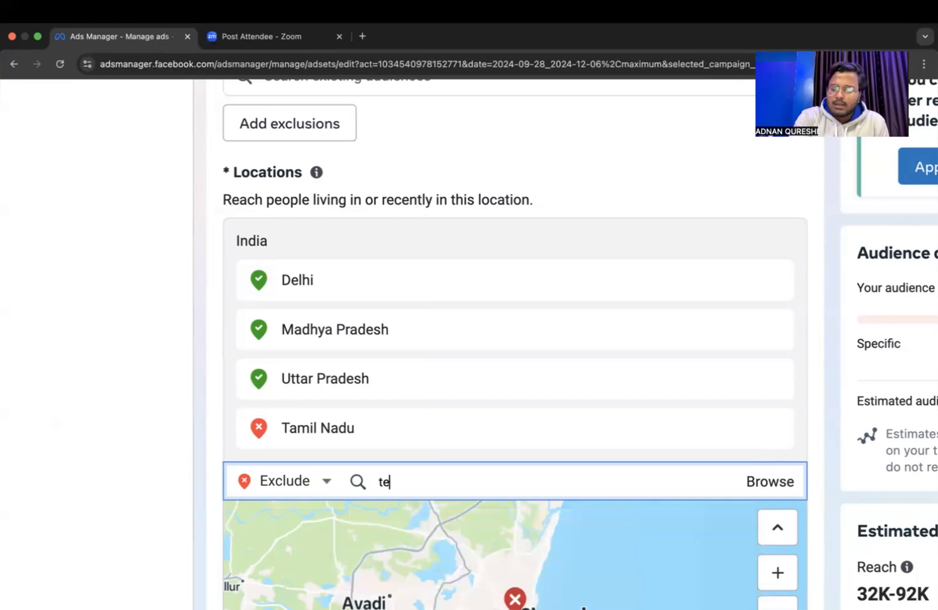
type("lan")
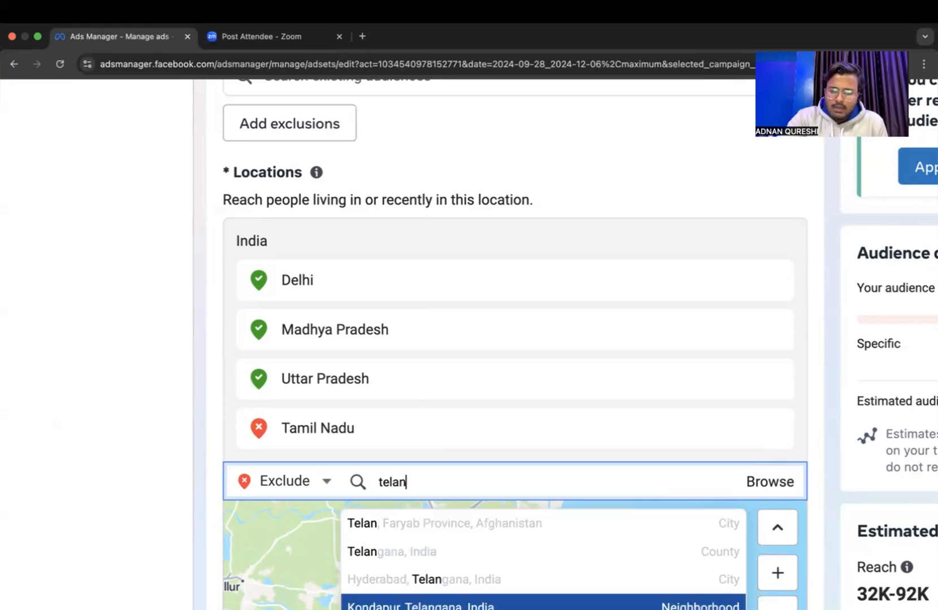
left_click(397, 557)
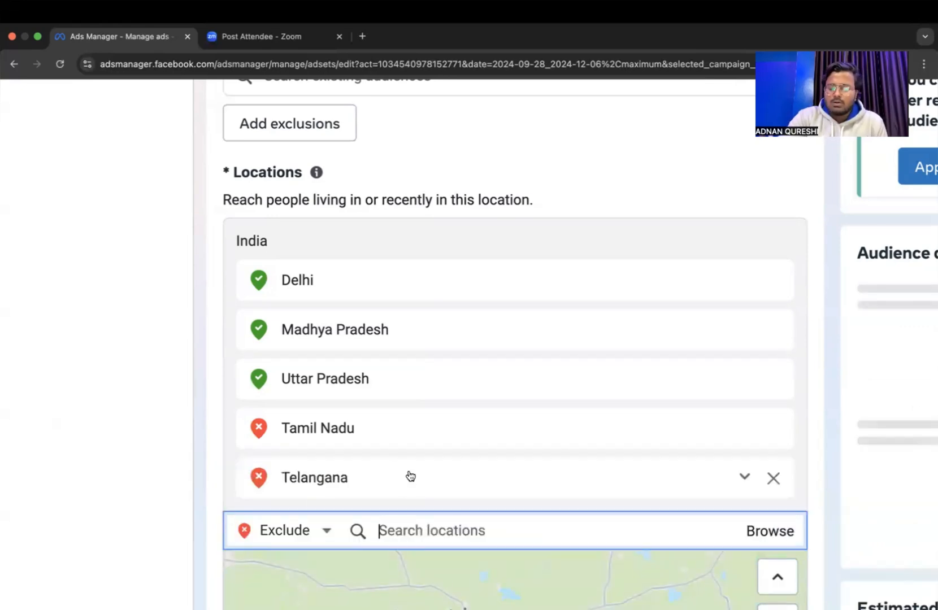
Set the location option back to Include and add Lucknow, Uttar Pradesh to the audience's locations.
scroll(444, 459, "down", 1)
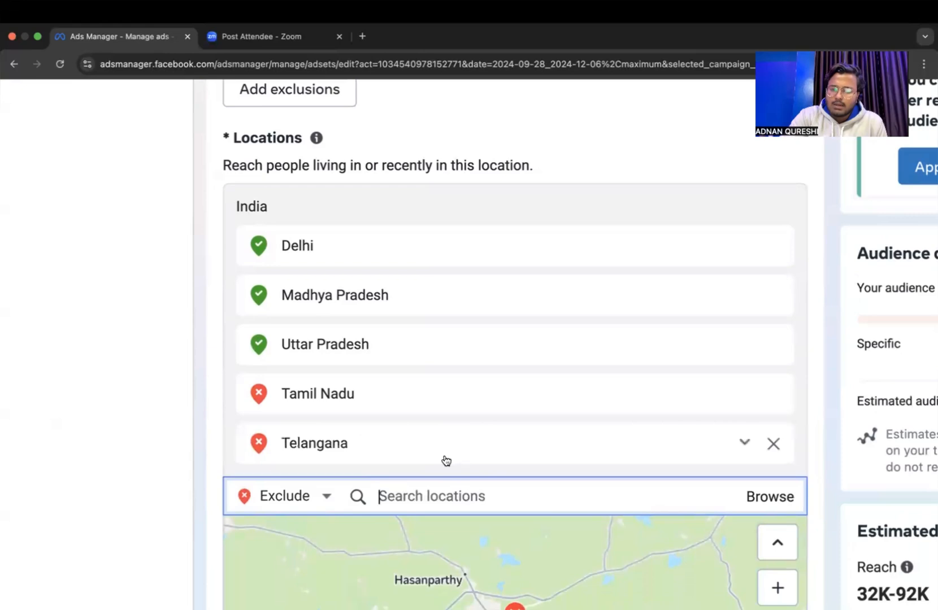
scroll(444, 458, "down", 5)
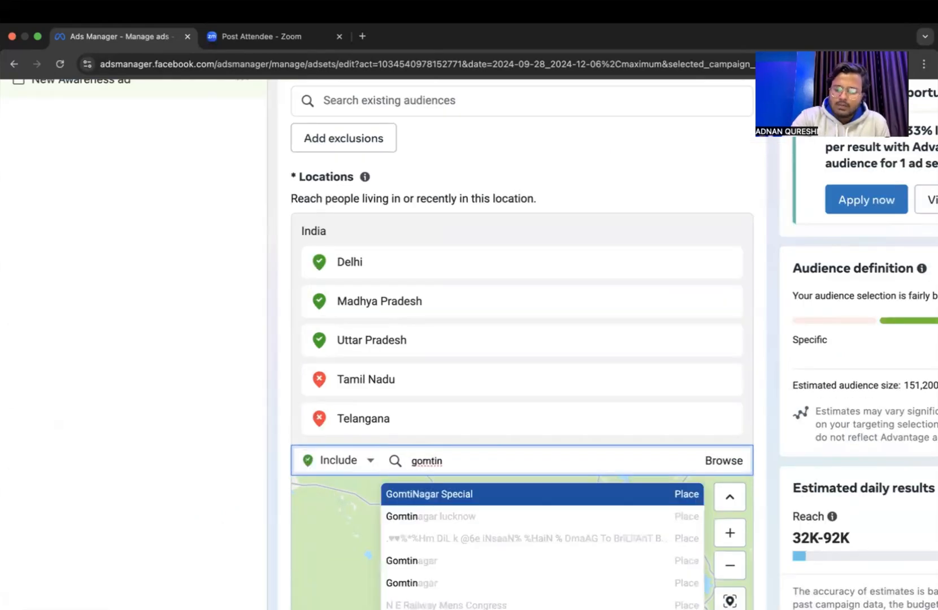
key("BackSpace")
key("BackSpace")
key("BackSpace")
key("BackSpace")
key("BackSpace")
key("BackSpace")
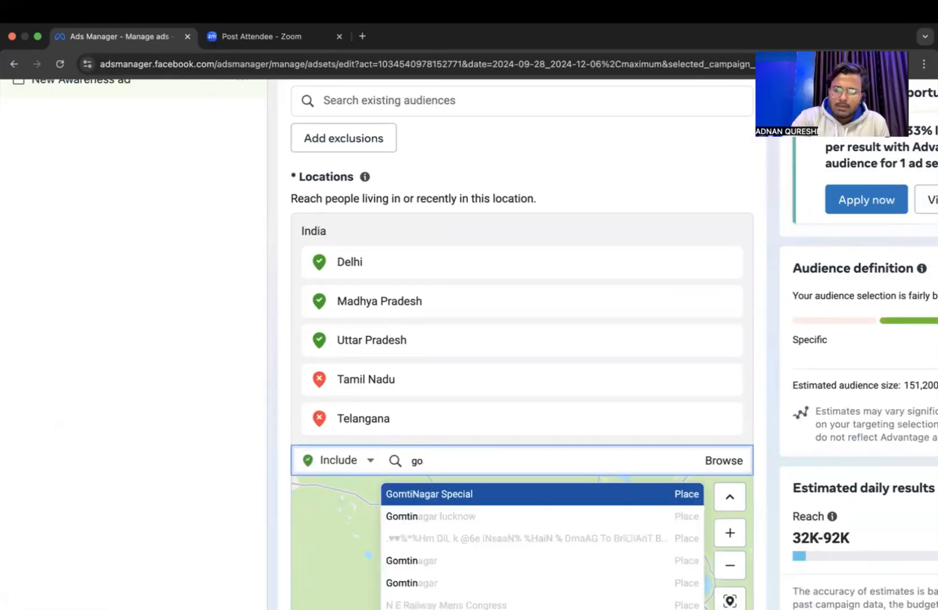
type("luckn")
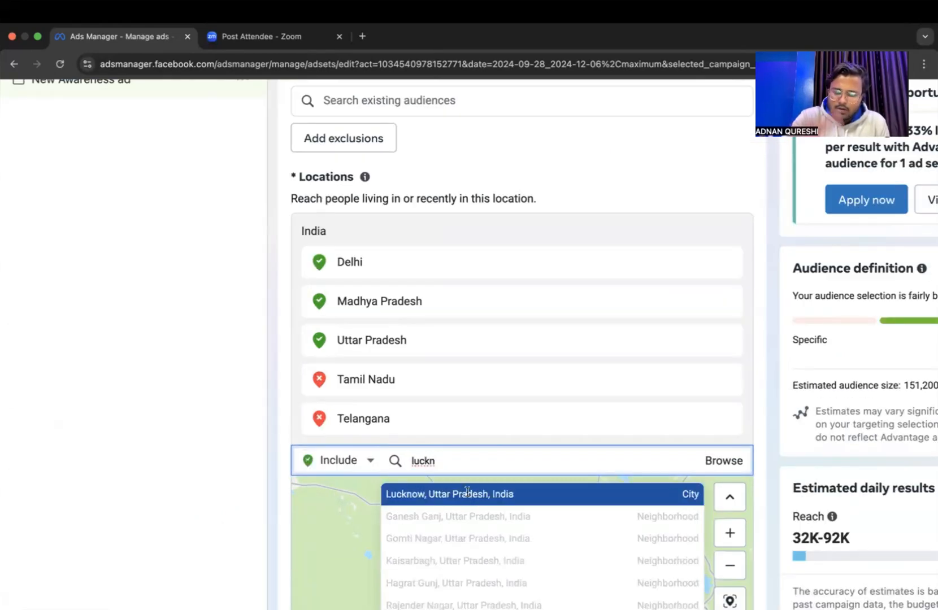
left_click(467, 495)
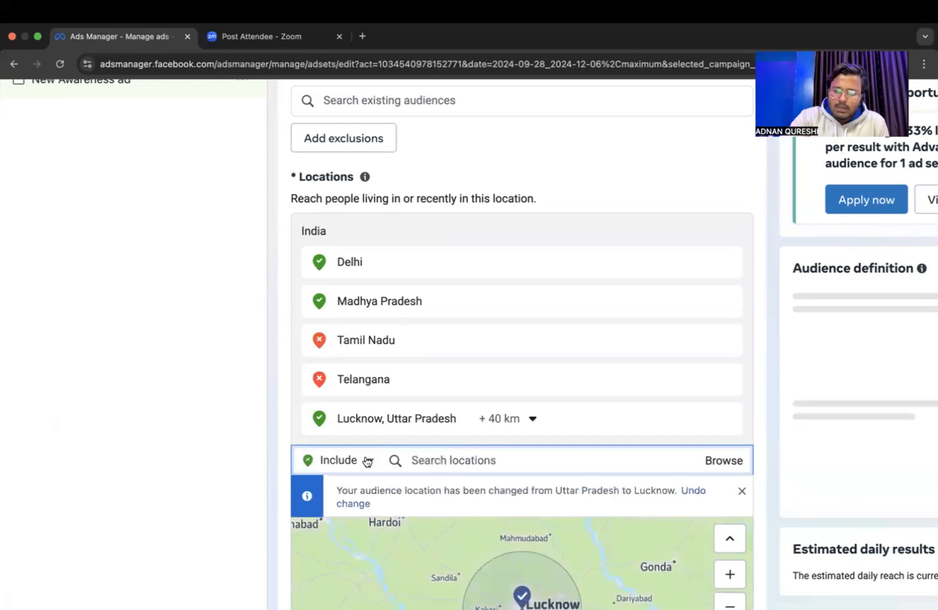
Switch the location option to Exclude and exclude Hazrat Ganj, Lucknow from the audience.
left_click(369, 461)
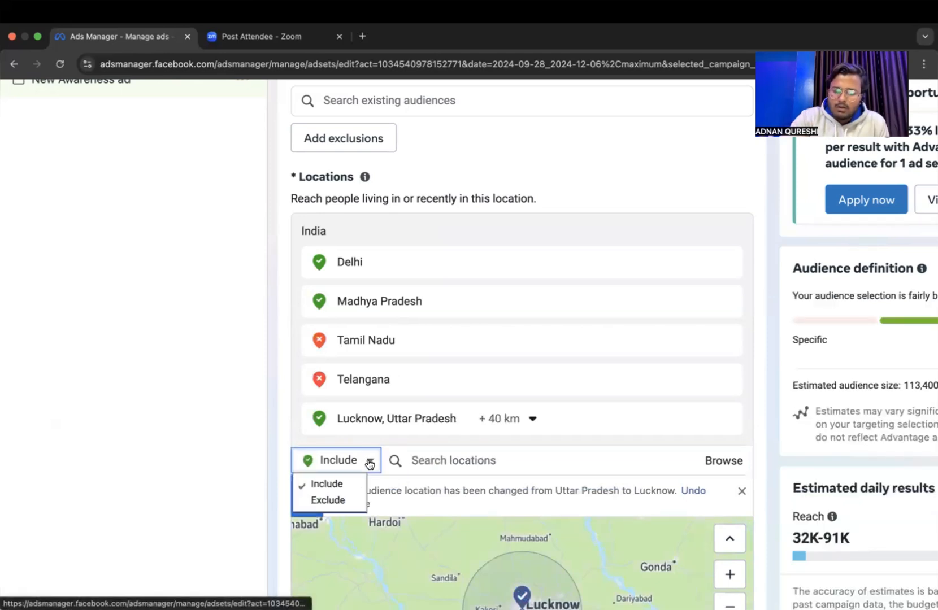
left_click(346, 498)
left_click(460, 466)
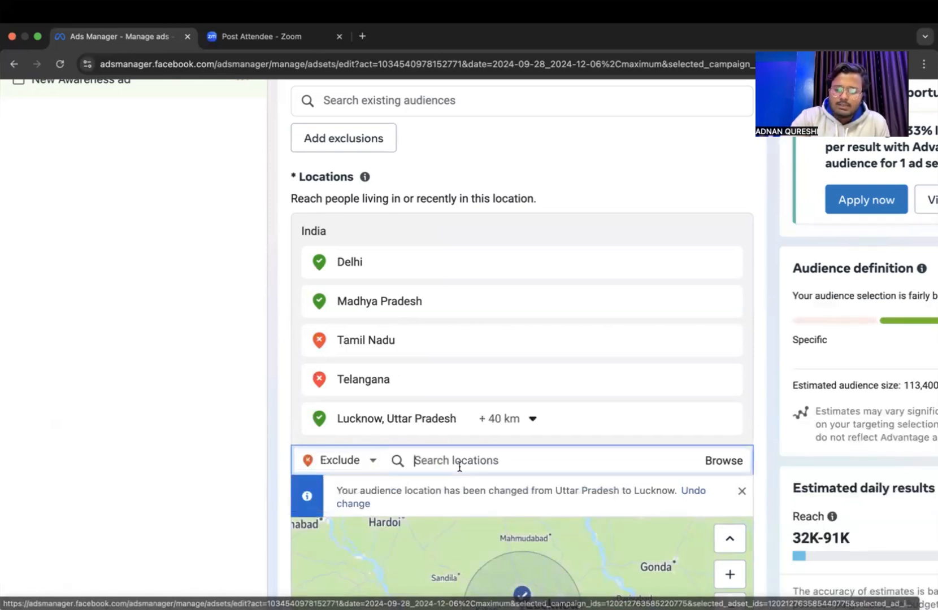
type("hazra")
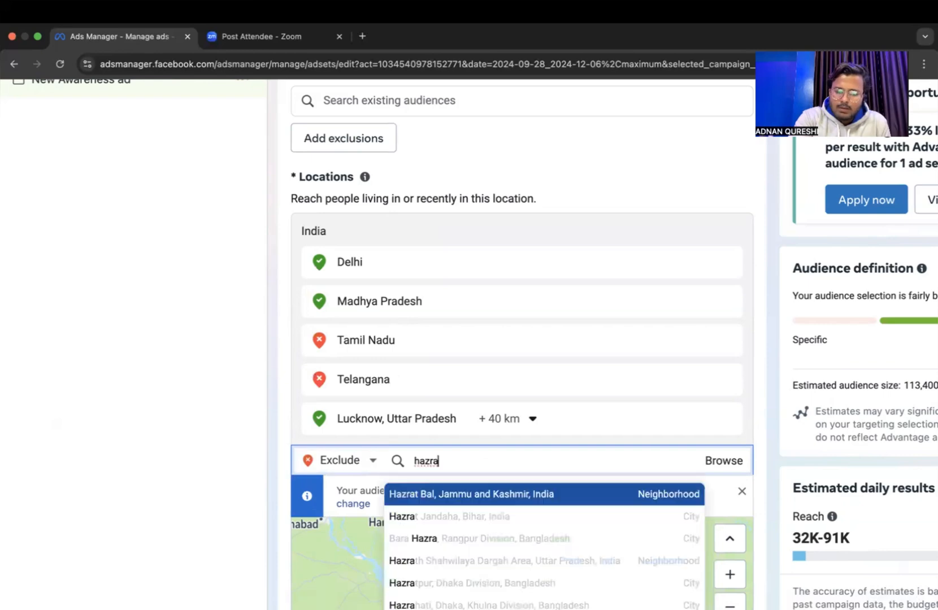
type("tg")
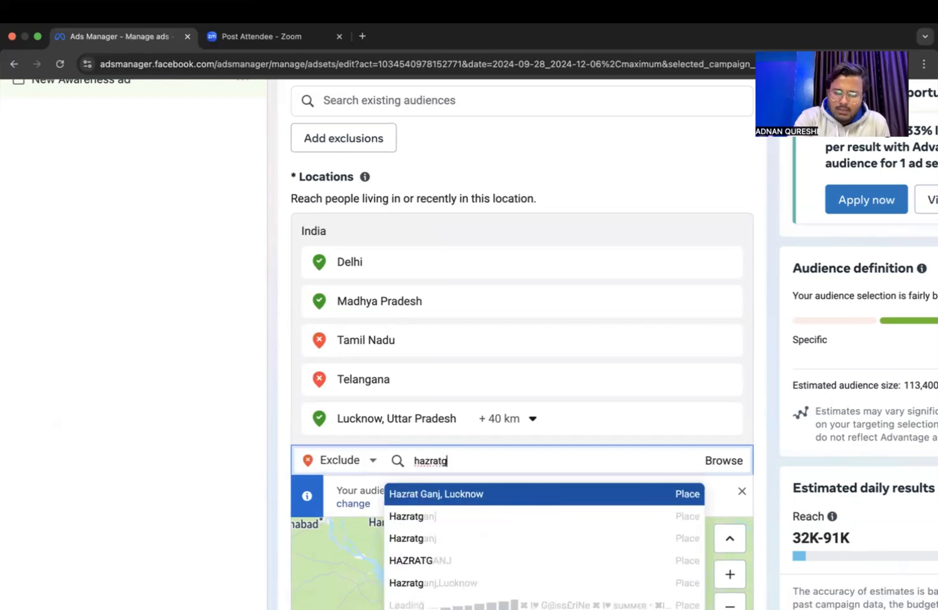
left_click(475, 504)
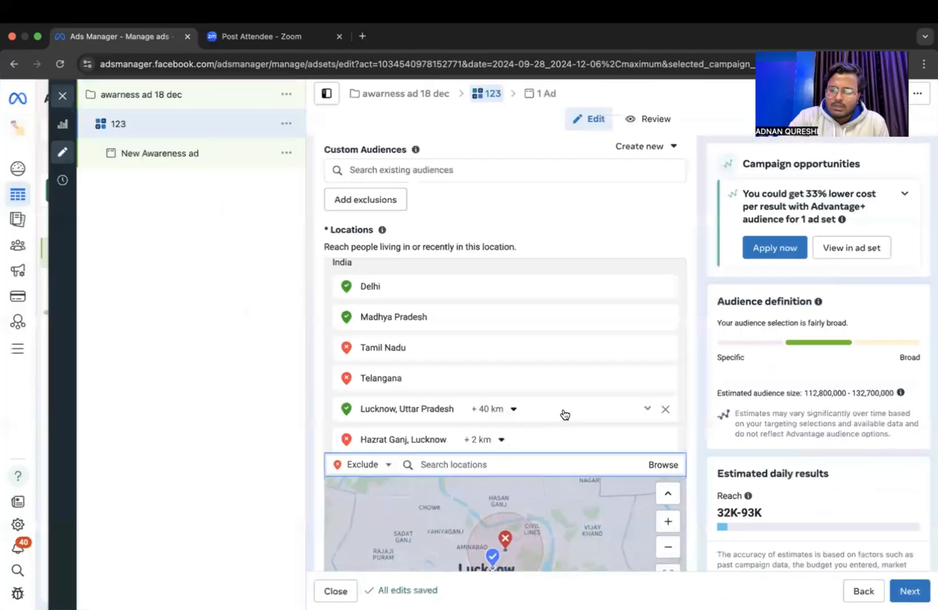
Open the audience's age range for editing and look through the minimum ages, keeping 18.
scroll(565, 414, "down", 1)
scroll(564, 414, "down", 5)
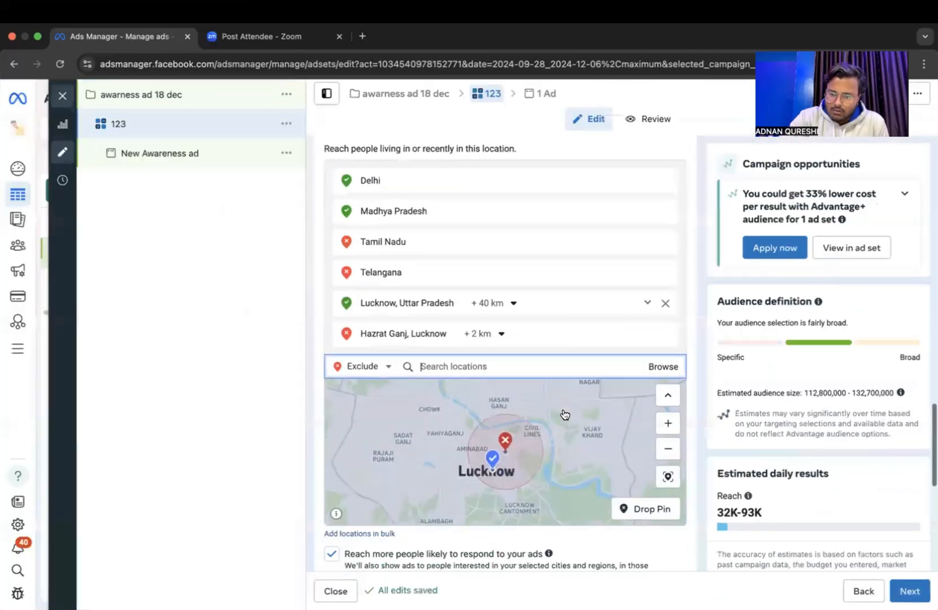
scroll(543, 513, "down", 2)
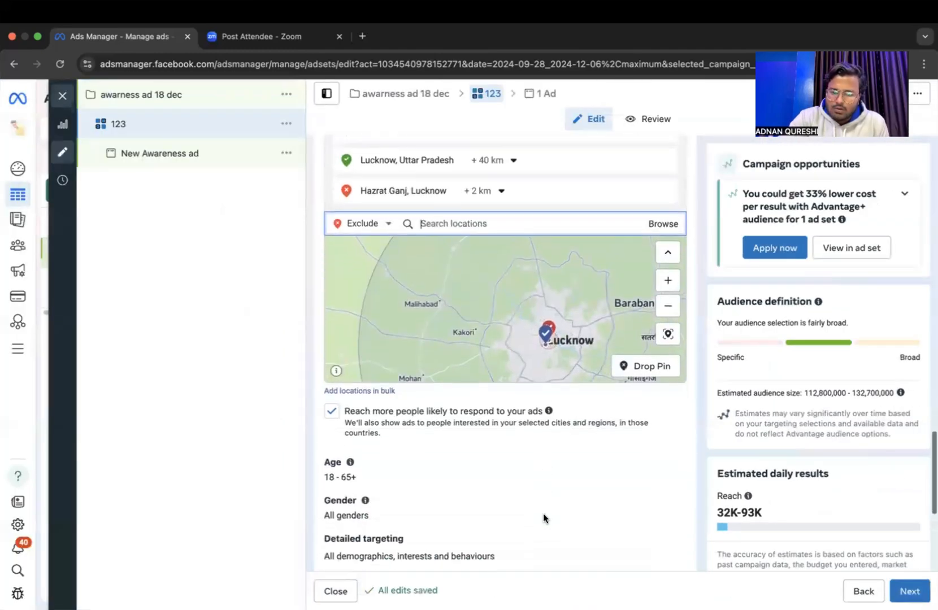
left_click(671, 447)
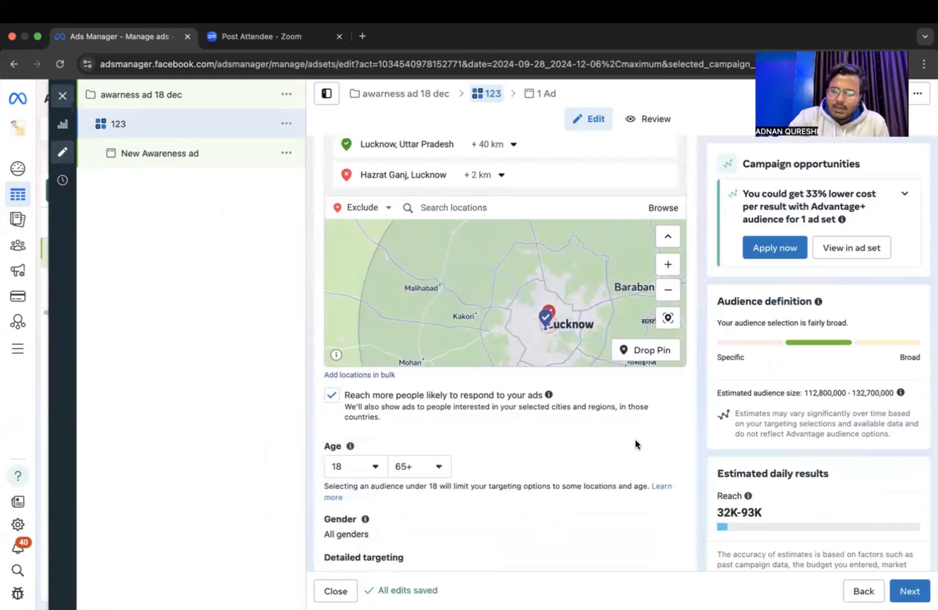
left_click(364, 464)
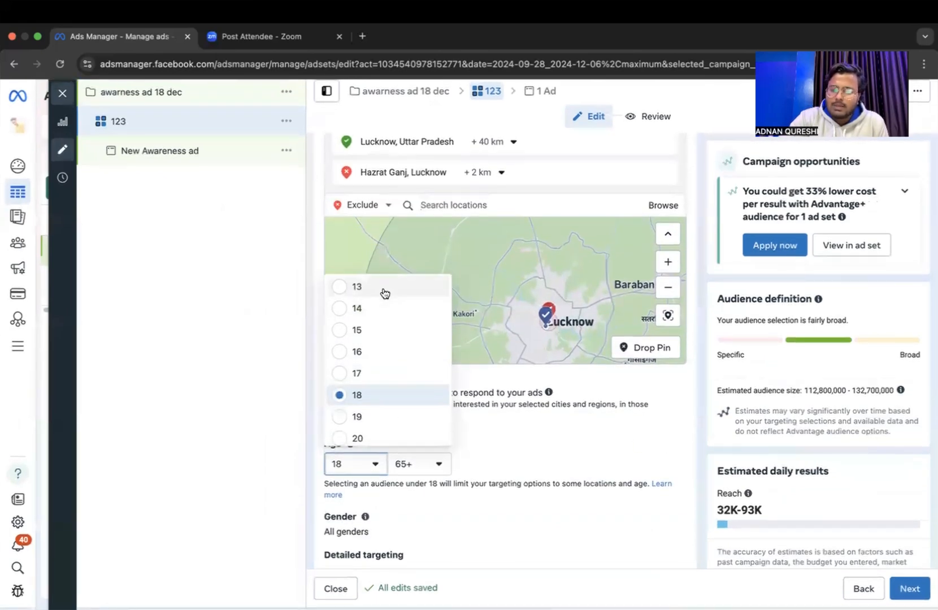
scroll(397, 434, "down", 15)
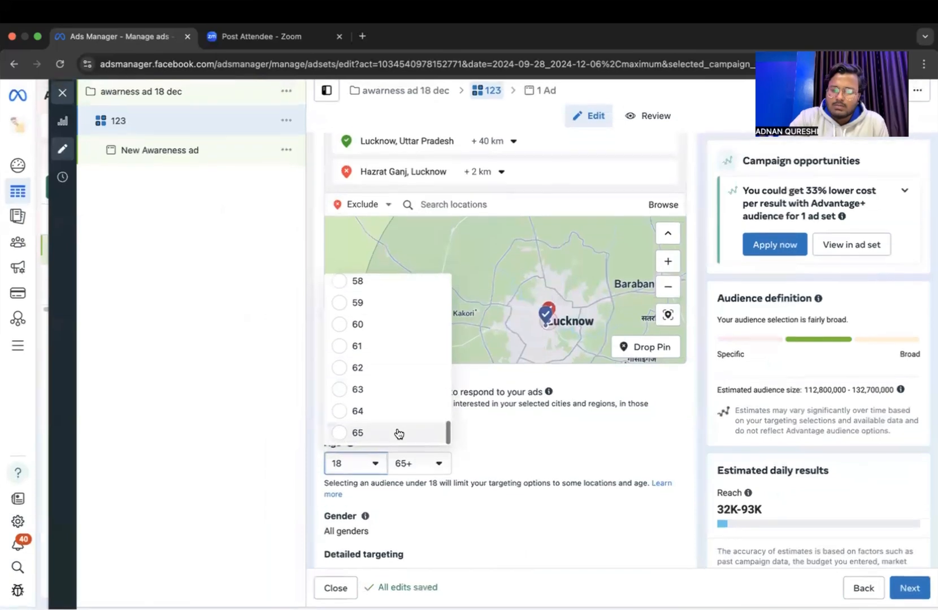
scroll(385, 443, "up", 5)
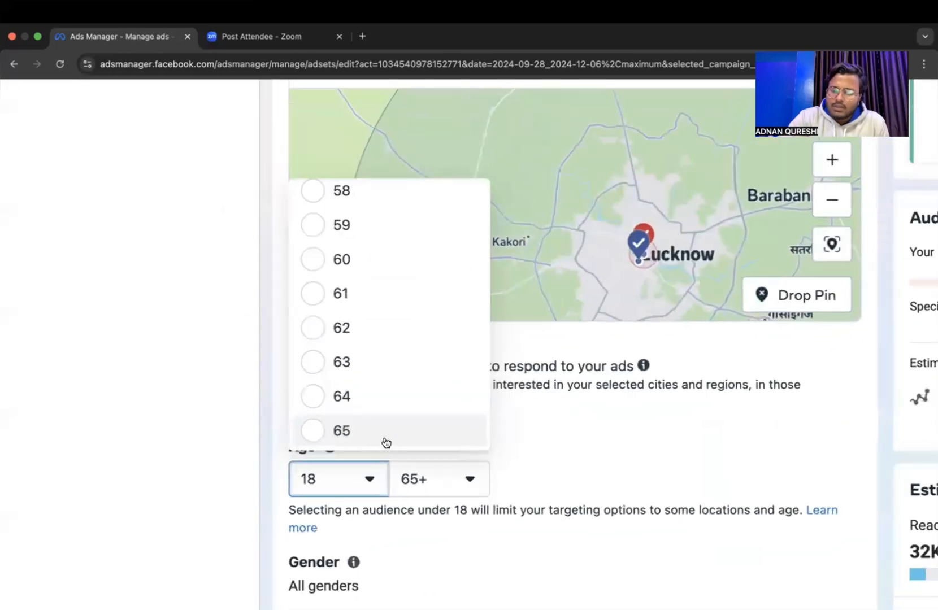
scroll(386, 443, "up", 4)
scroll(386, 443, "down", 5)
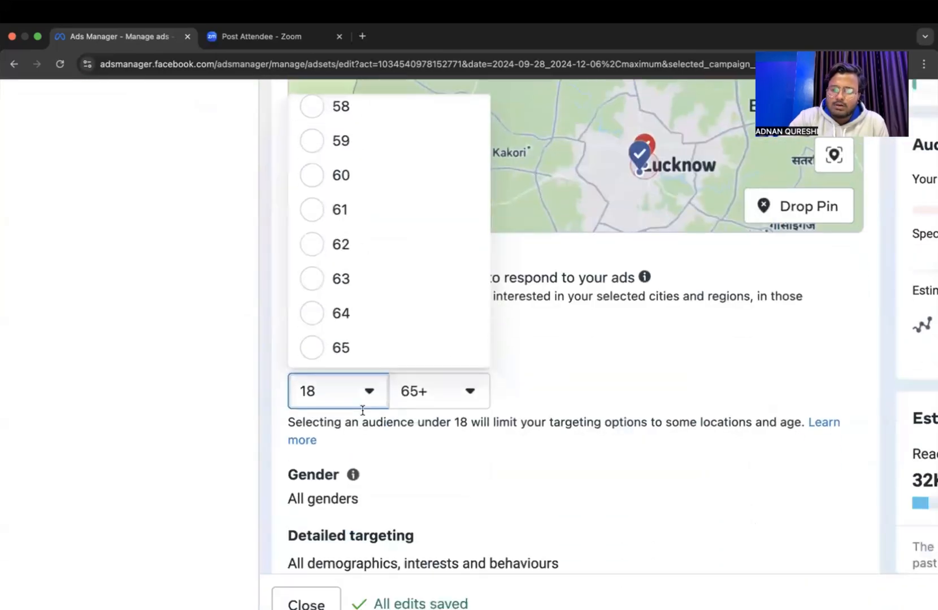
left_click(335, 386)
Set the audience's maximum age to 27.
left_click(463, 395)
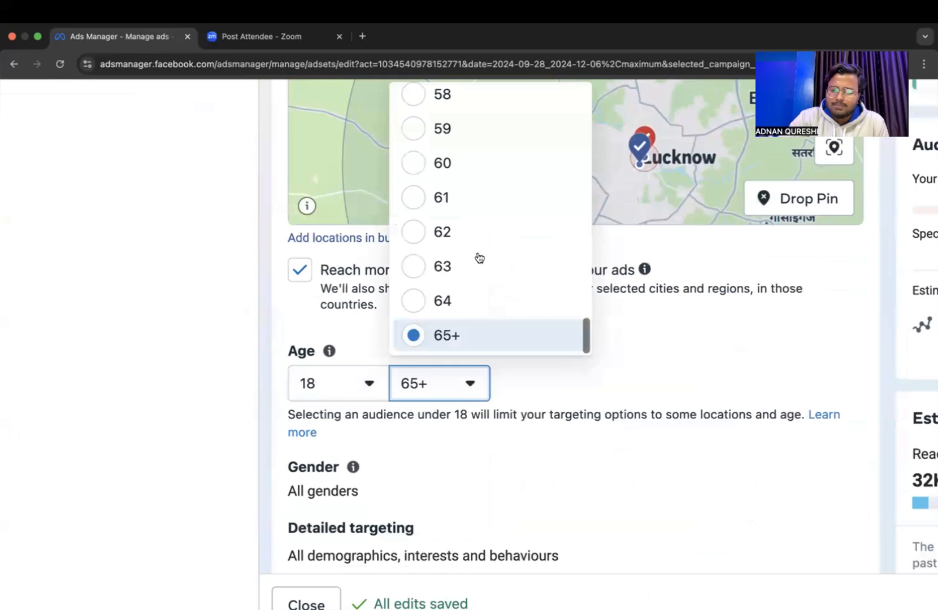
scroll(477, 258, "down", 5)
scroll(576, 339, "down", 5)
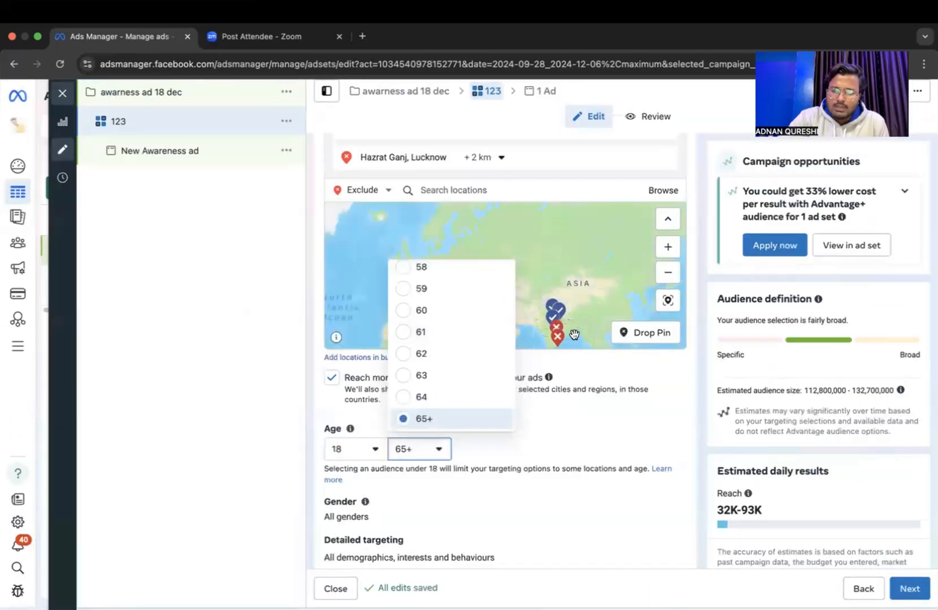
scroll(428, 349, "up", 10)
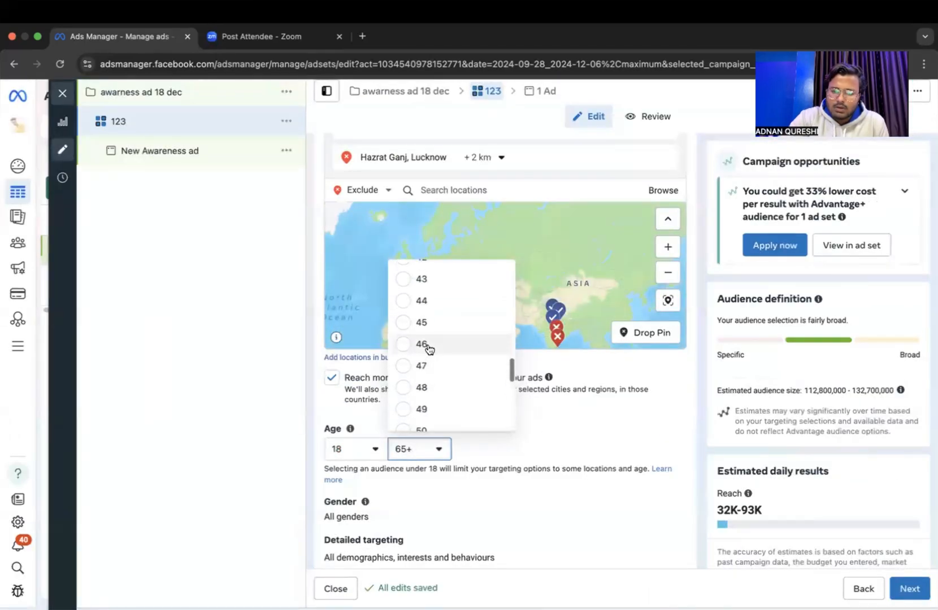
scroll(427, 350, "up", 3)
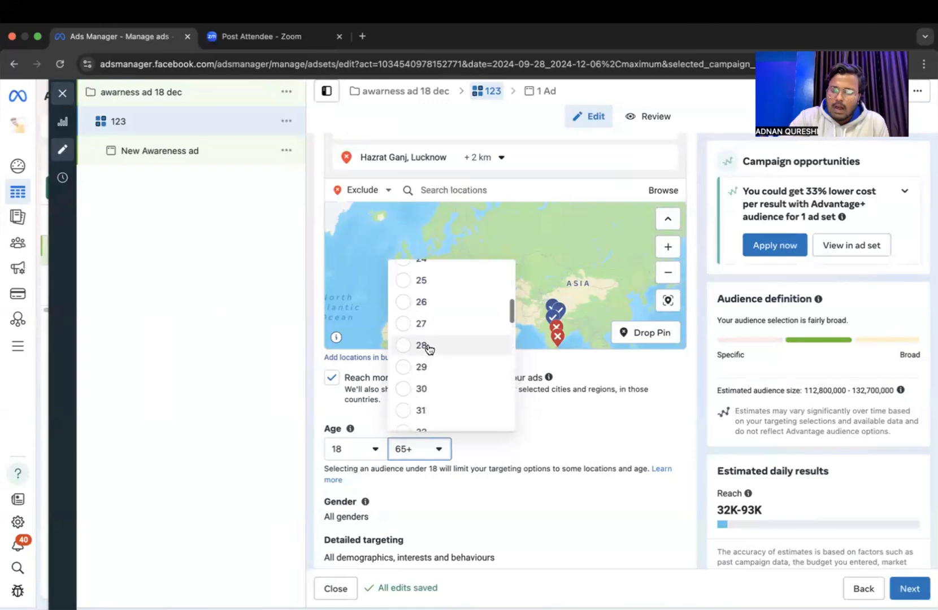
left_click(424, 319)
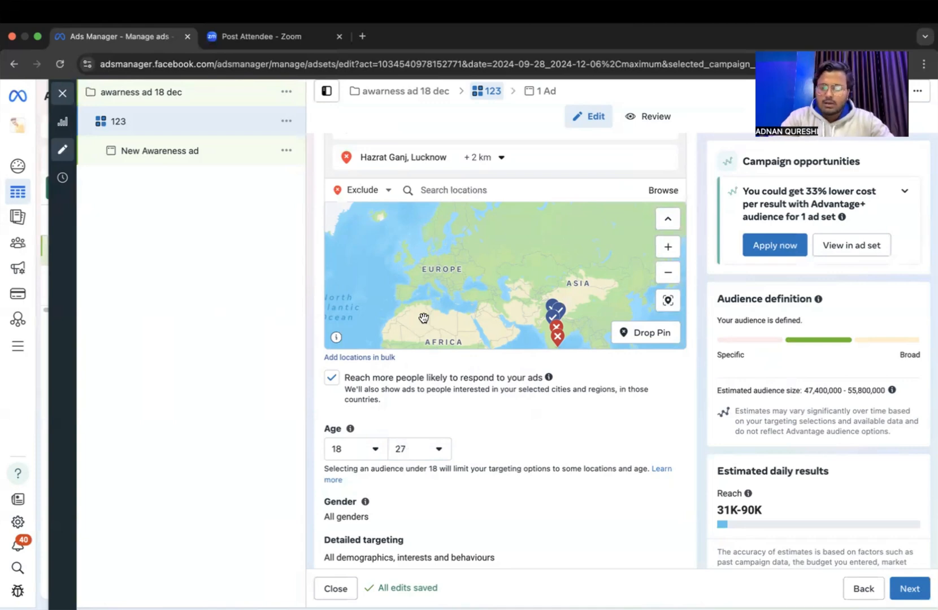
scroll(511, 459, "down", 3)
scroll(511, 463, "down", 1)
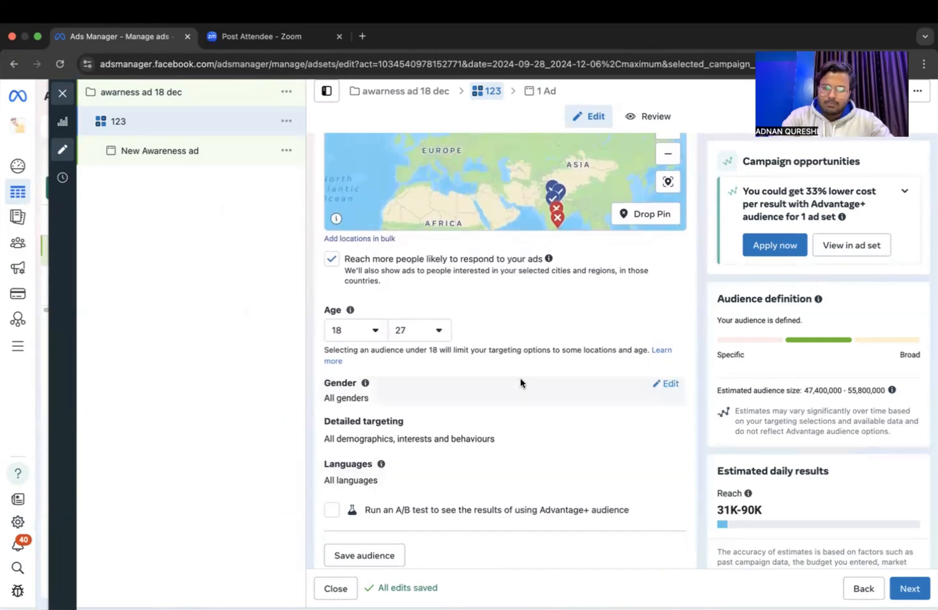
Open the audience's gender setting for editing, try Men and Women, and set it back to All.
left_click(667, 386)
scroll(531, 390, "up", 1)
scroll(531, 390, "up", 2)
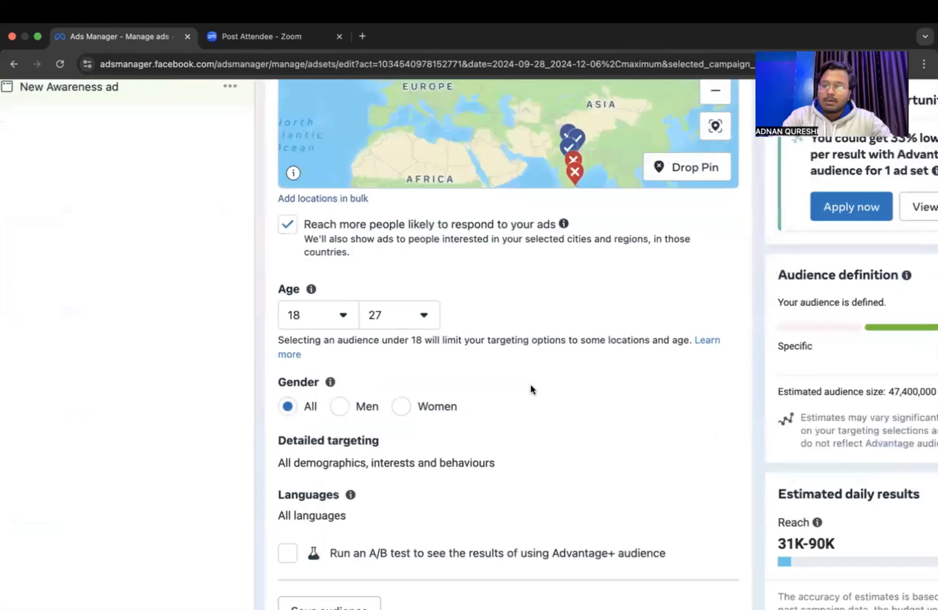
left_click(352, 417)
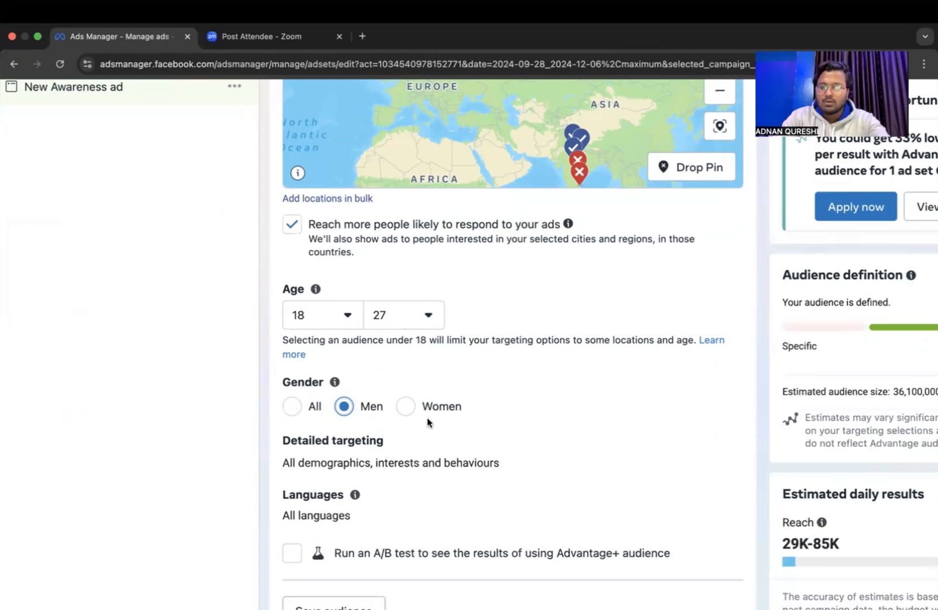
left_click(409, 407)
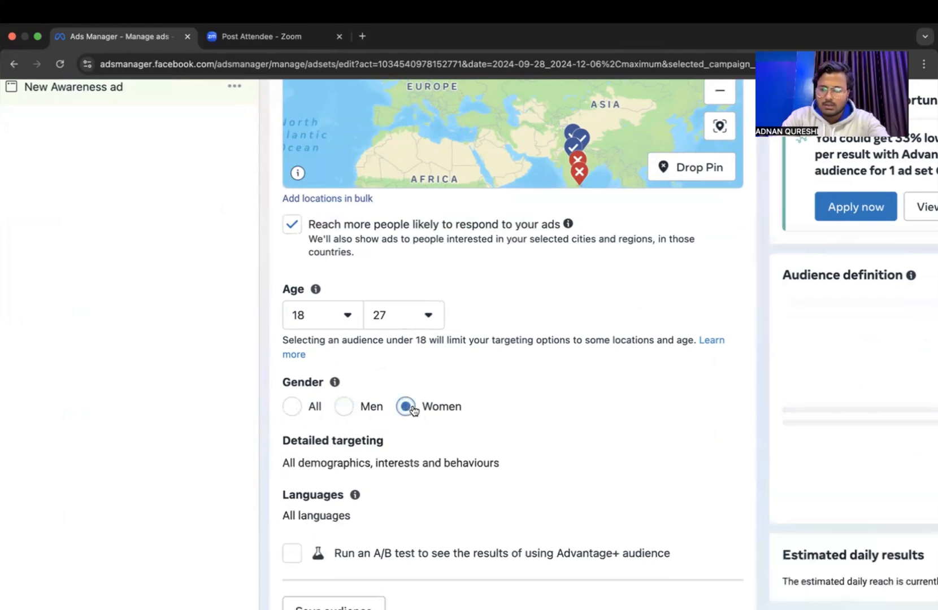
left_click(294, 412)
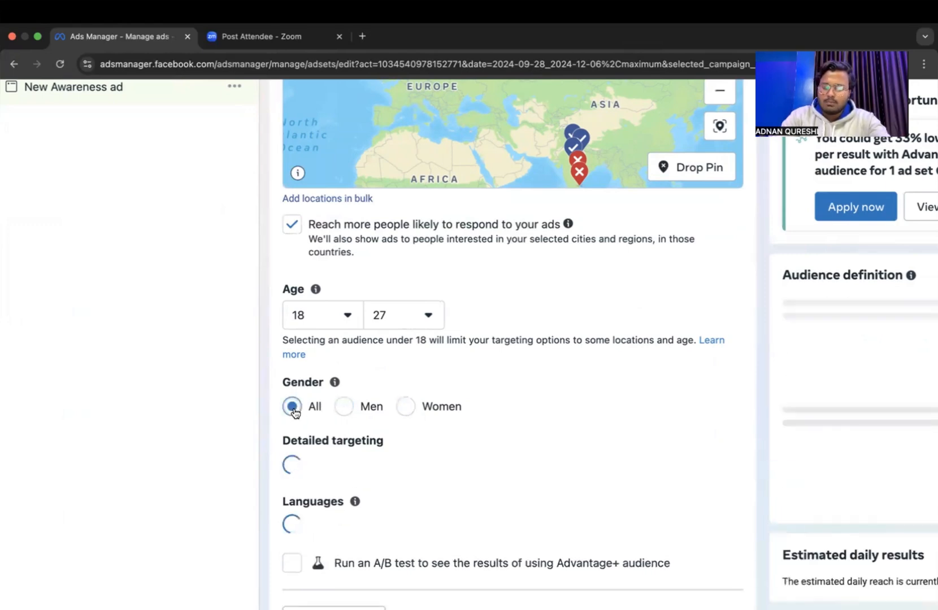
Open detailed targeting for editing, search for "studen" and include the Student (education) interest.
scroll(526, 472, "down", 1)
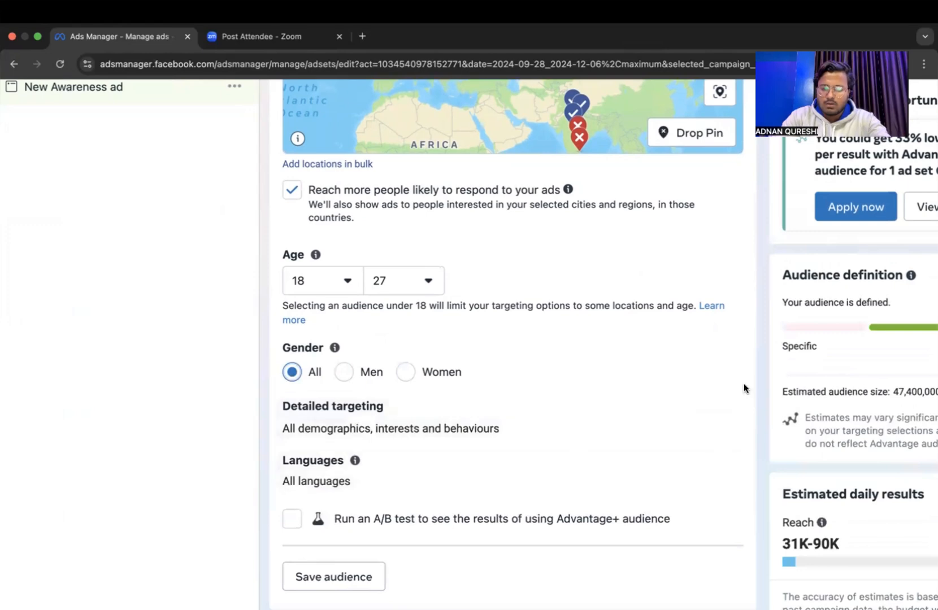
left_click(724, 409)
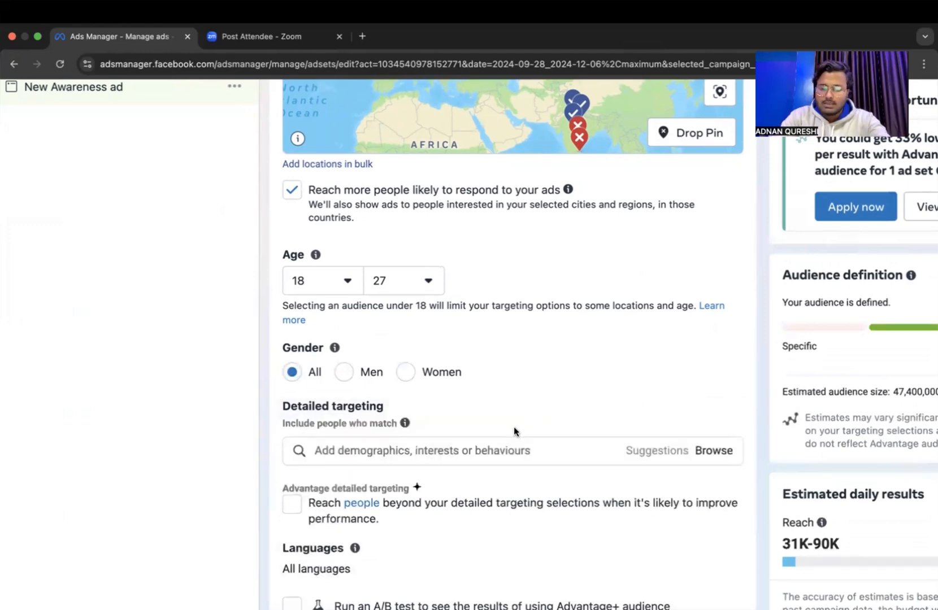
left_click(476, 452)
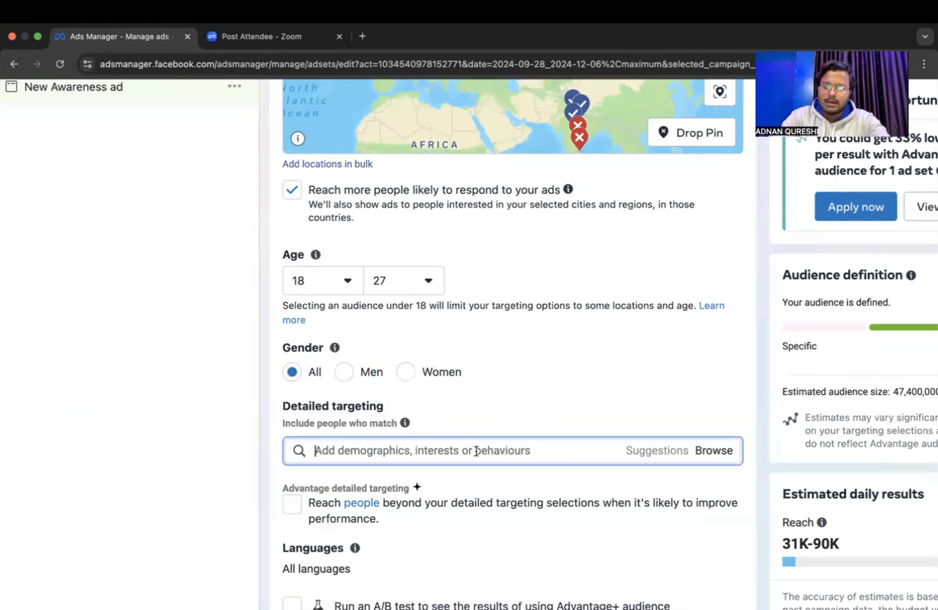
scroll(476, 452, "down", 2)
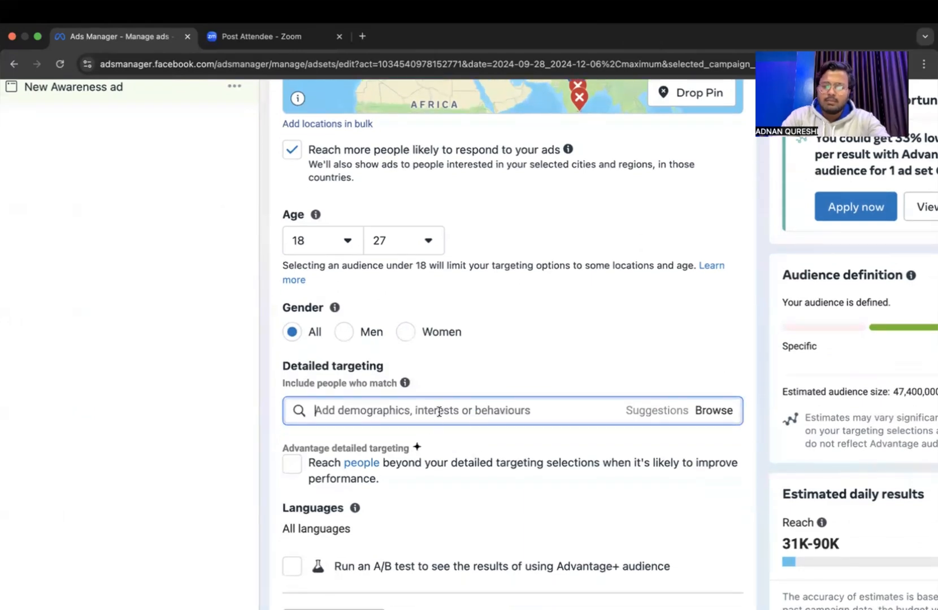
type("studen")
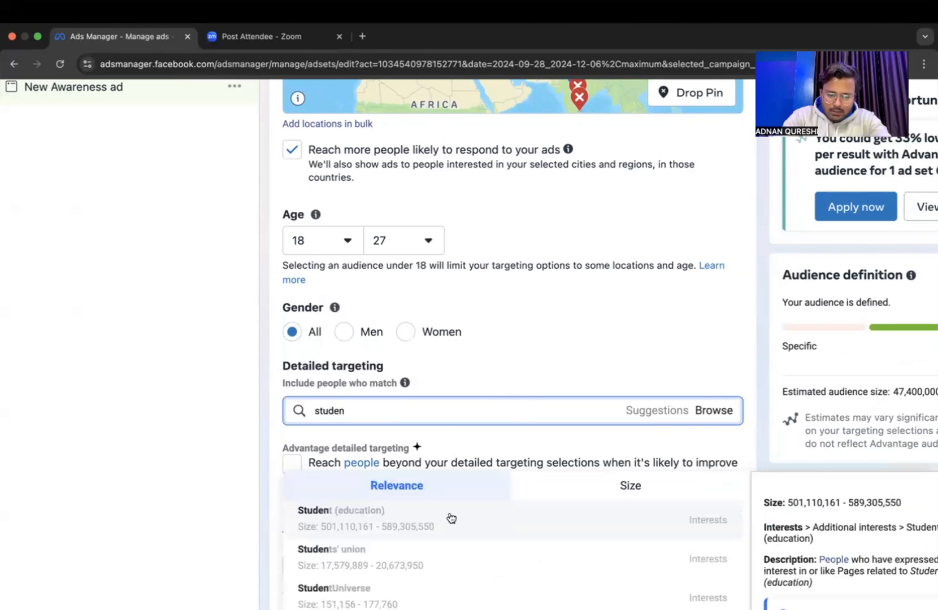
scroll(451, 517, "down", 2)
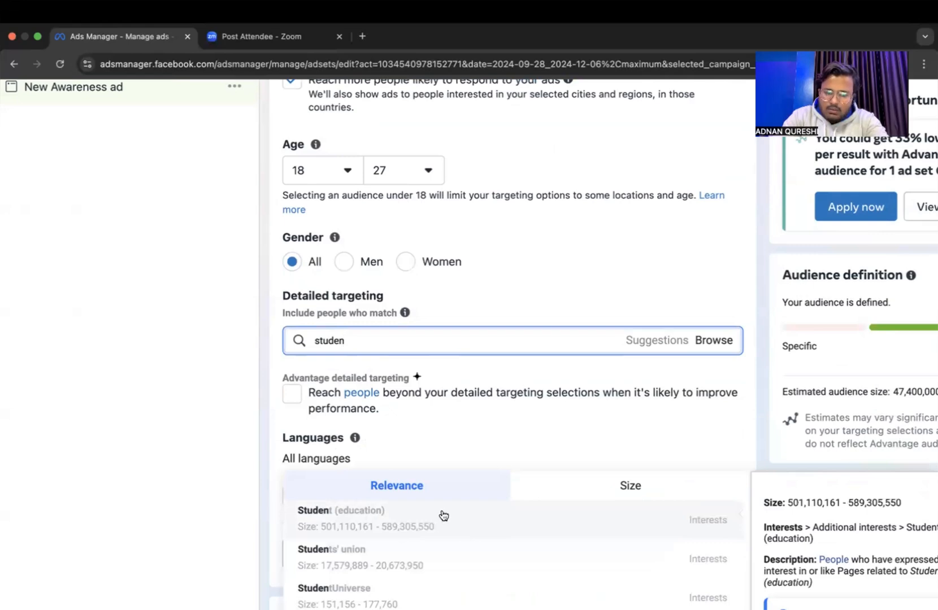
left_click(420, 534)
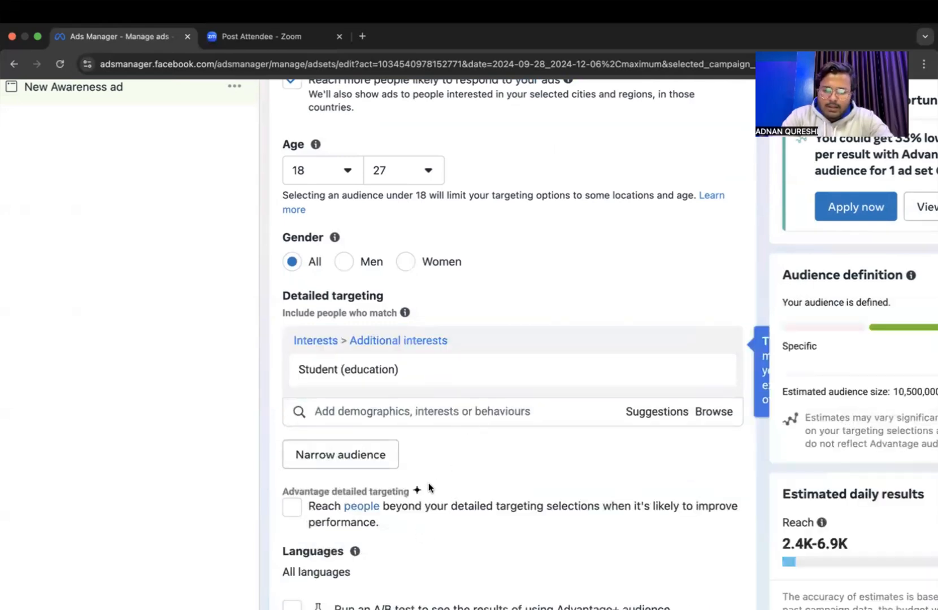
Turn on Advantage detailed targeting to reach people beyond the detailed targeting selections.
scroll(411, 532, "down", 3)
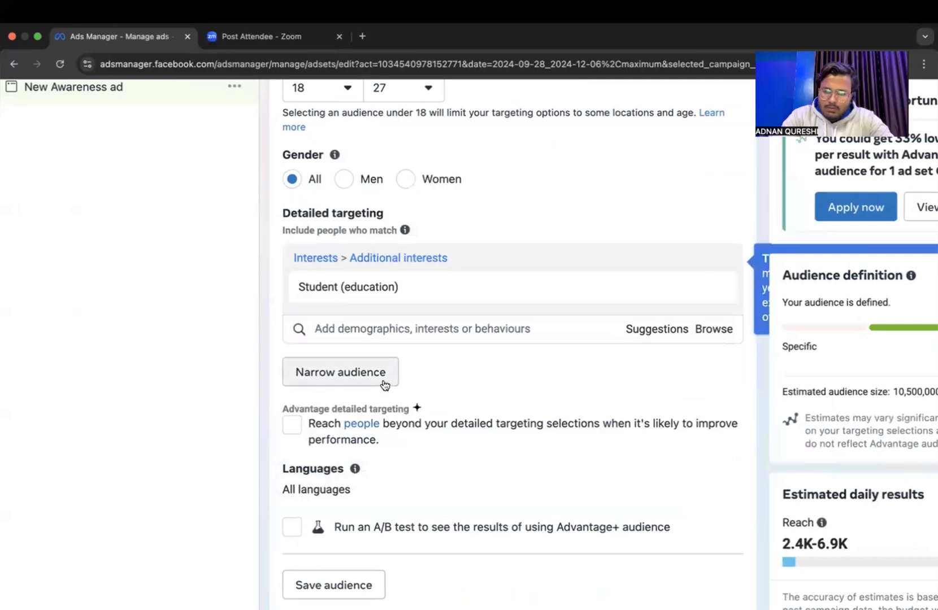
scroll(565, 390, "down", 2)
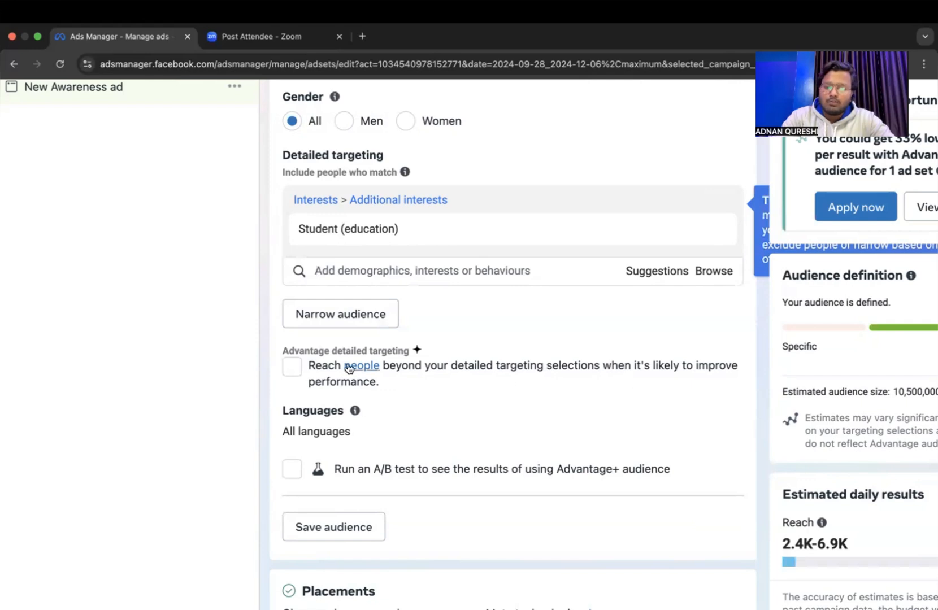
left_click(292, 371)
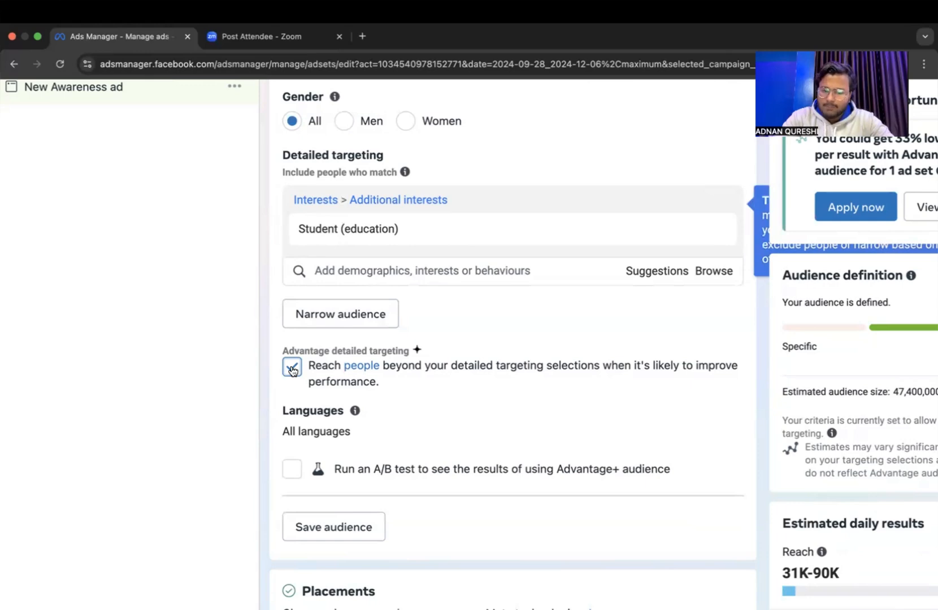
Save the configured audience under the name "18 dec ad audience".
scroll(385, 442, "down", 3)
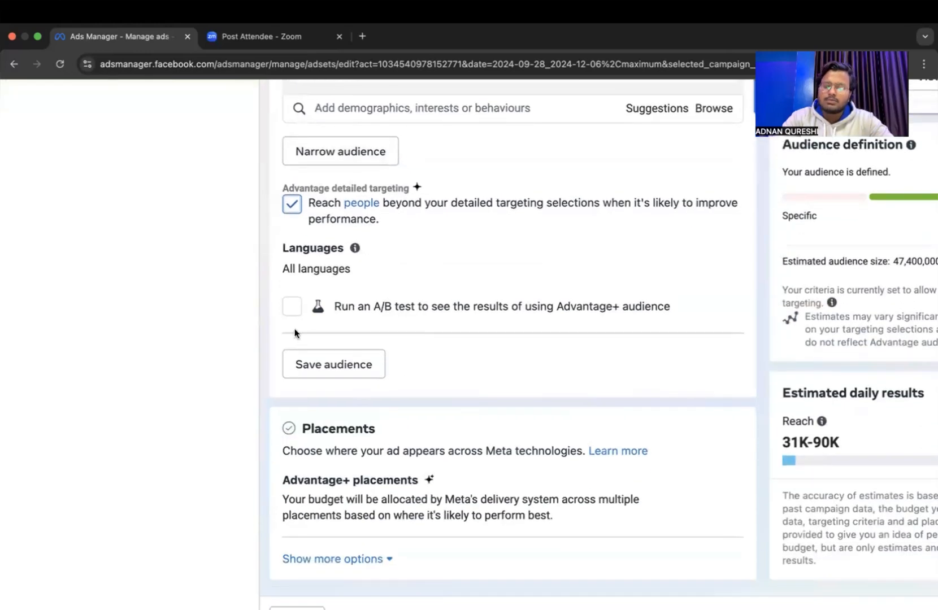
left_click(340, 371)
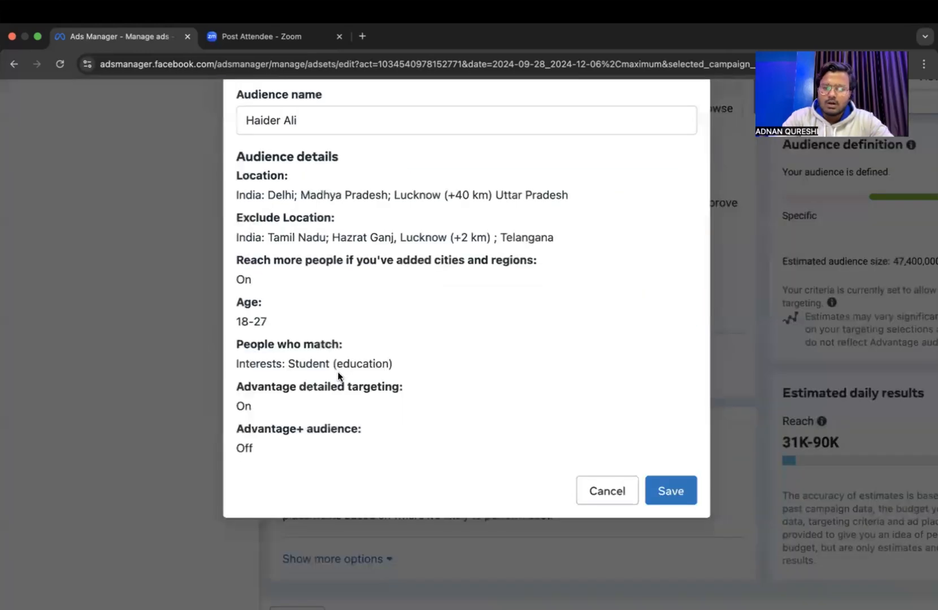
triple_click(331, 113)
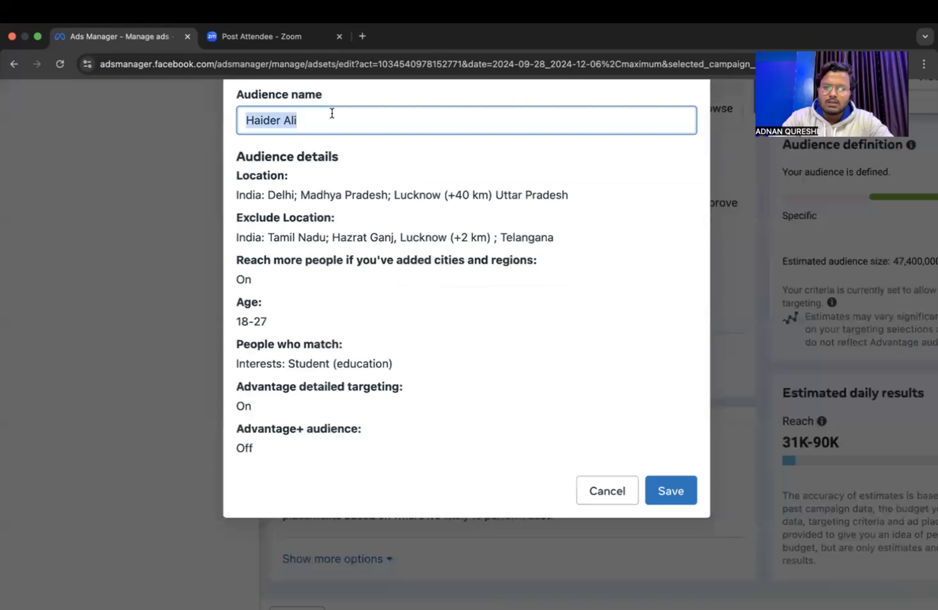
key("BackSpace")
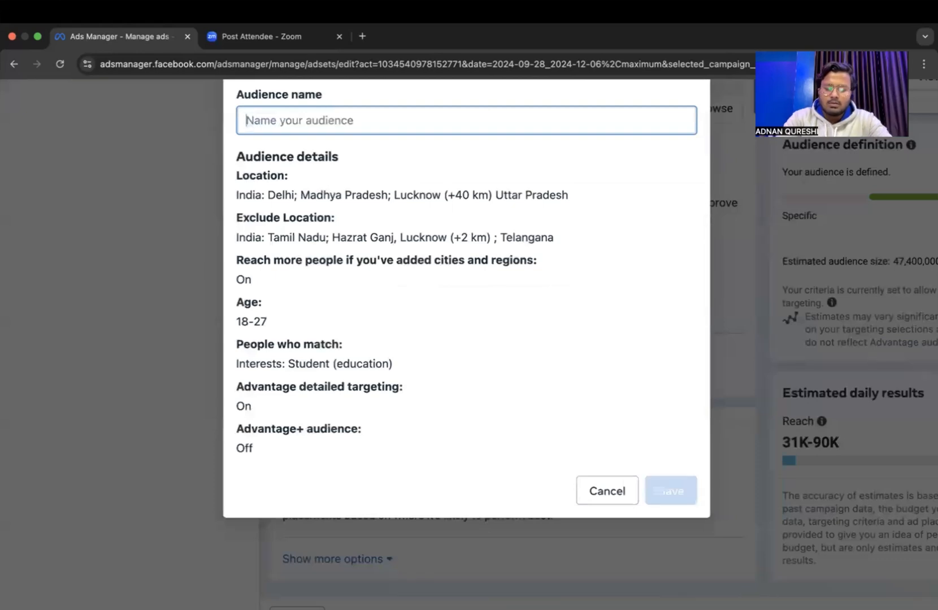
type("18 dec ad audience")
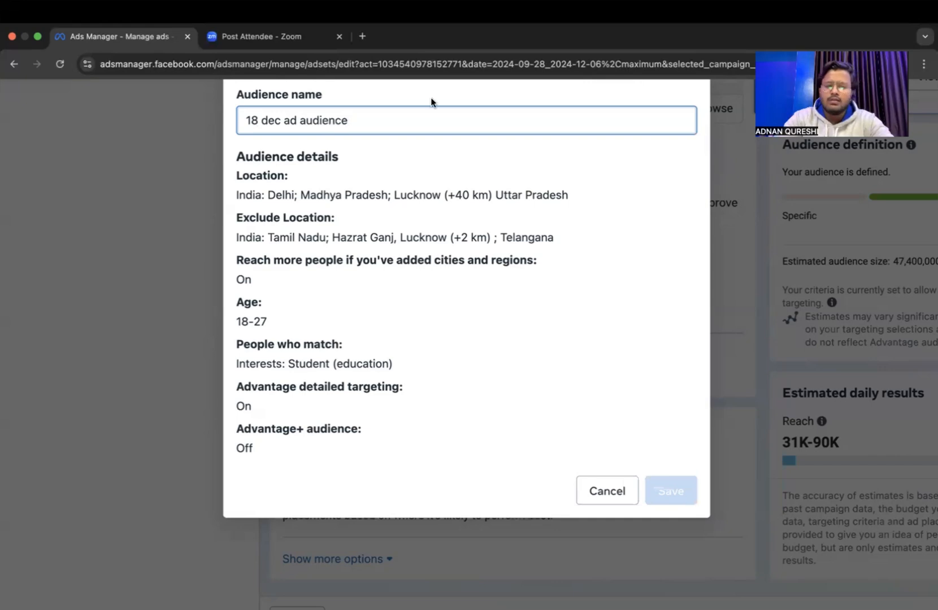
left_click(672, 483)
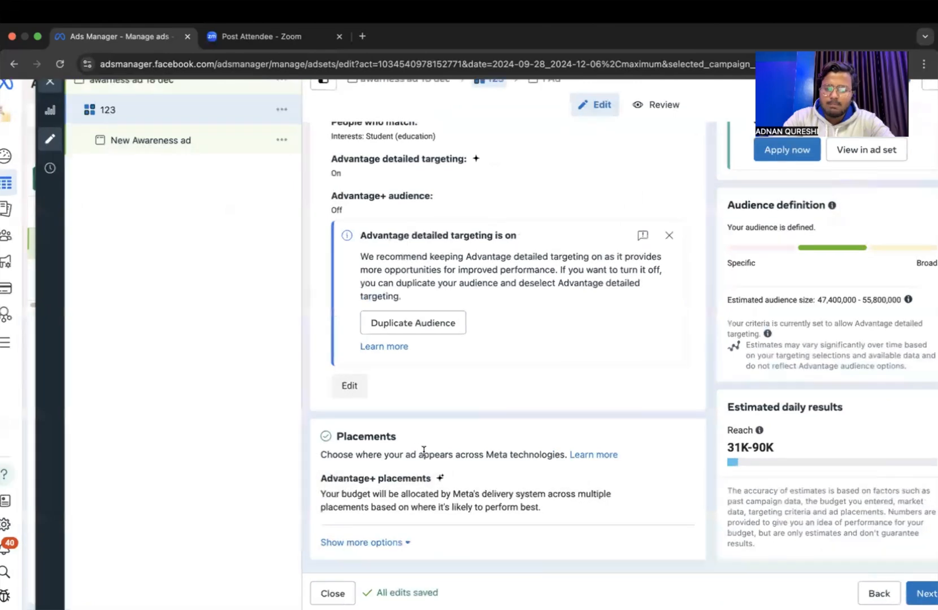
Open the ad set's placements for editing, try Manual placements and return to Advantage+ placements.
scroll(423, 452, "up", 5)
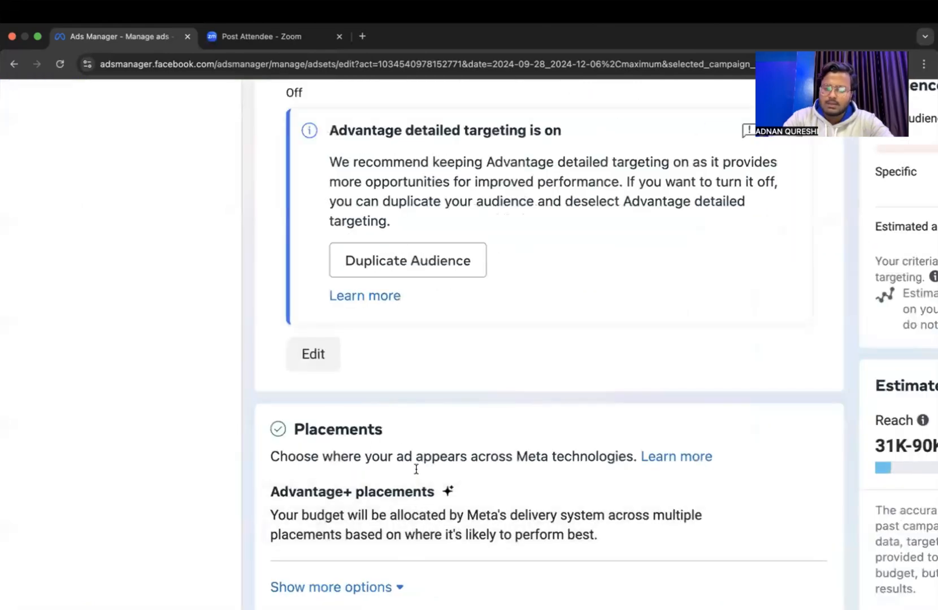
left_click(804, 494)
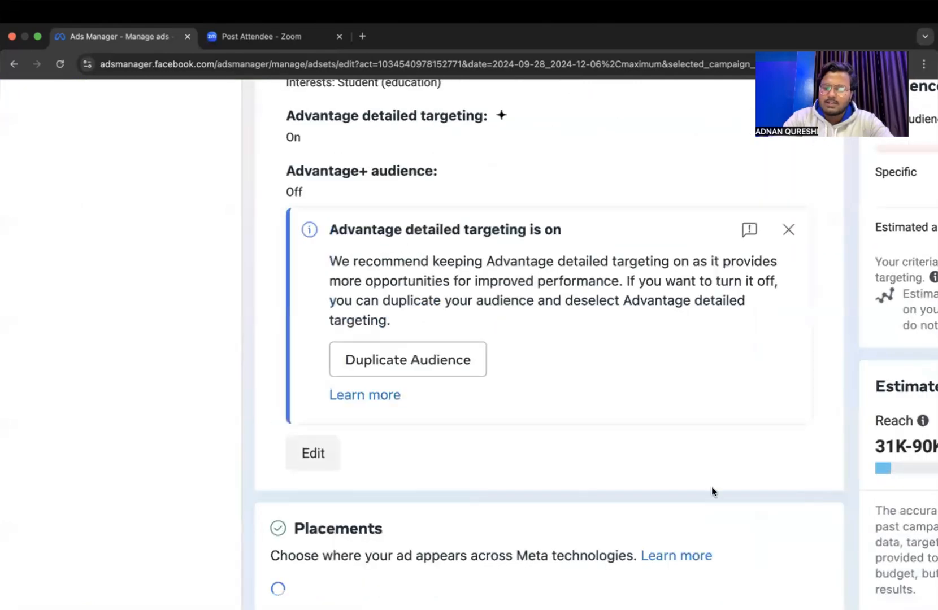
scroll(735, 494, "down", 5)
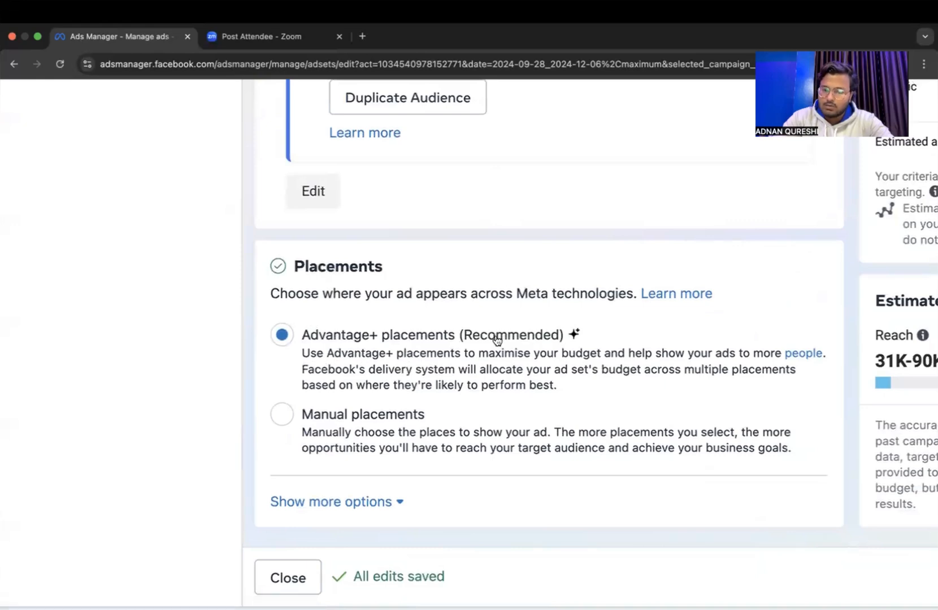
left_click(303, 416)
left_click(318, 351)
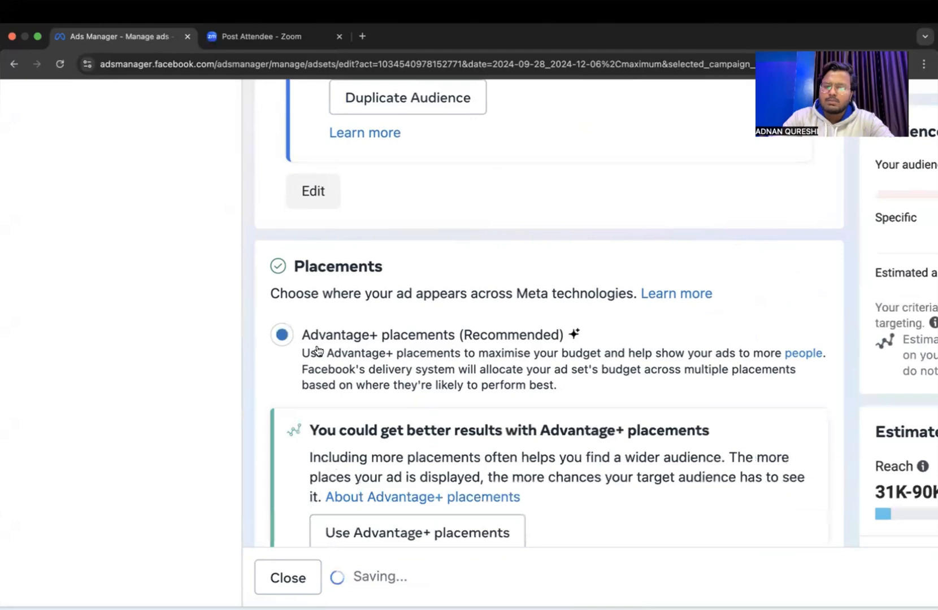
Switch the ad set's placements to Manual placements.
scroll(425, 375, "down", 5)
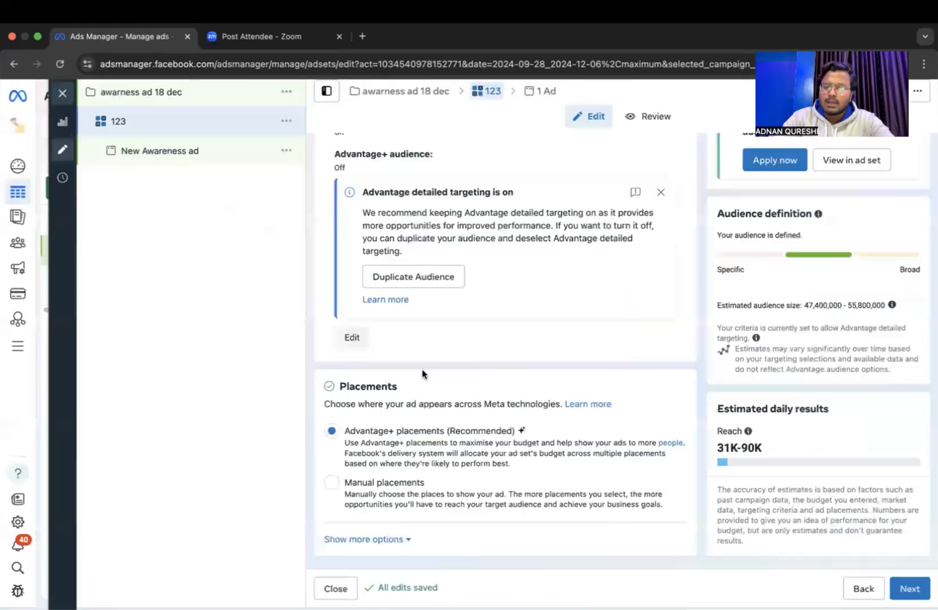
scroll(458, 427, "down", 1)
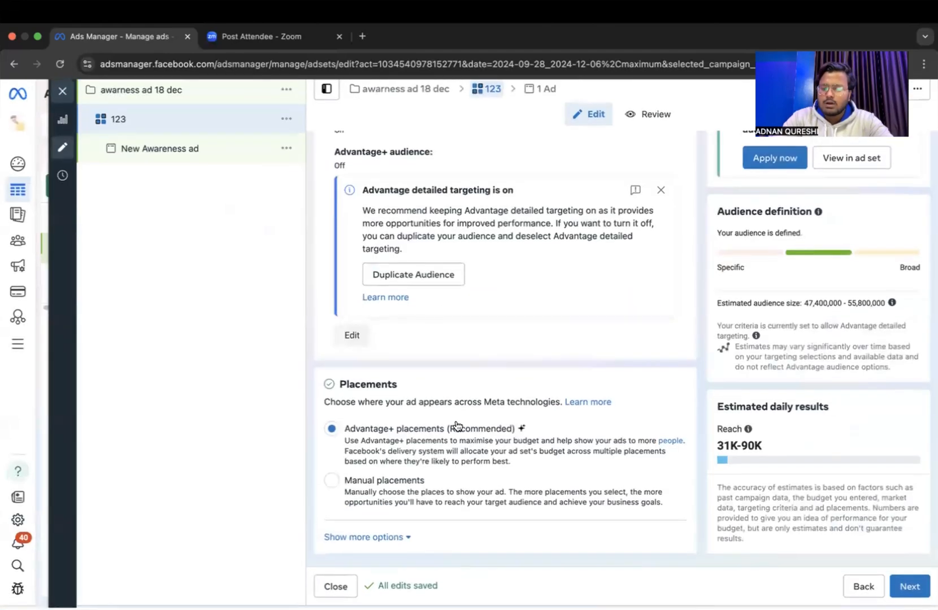
scroll(457, 427, "down", 1)
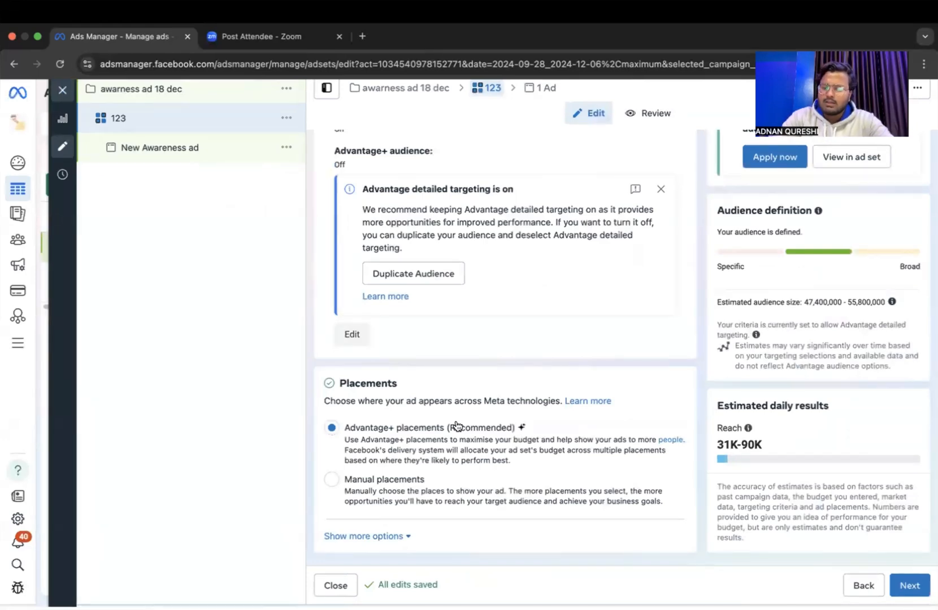
scroll(457, 427, "up", 1)
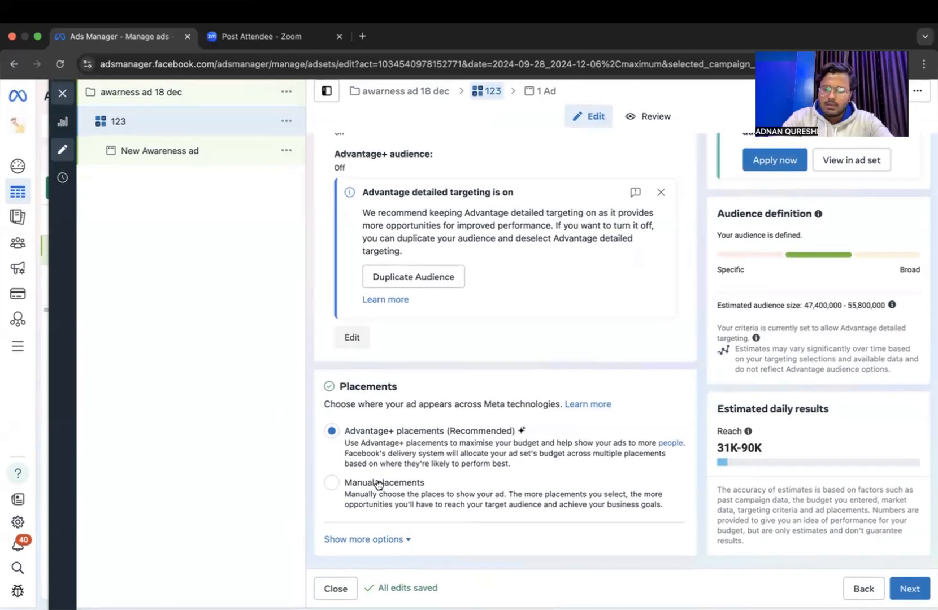
left_click(378, 482)
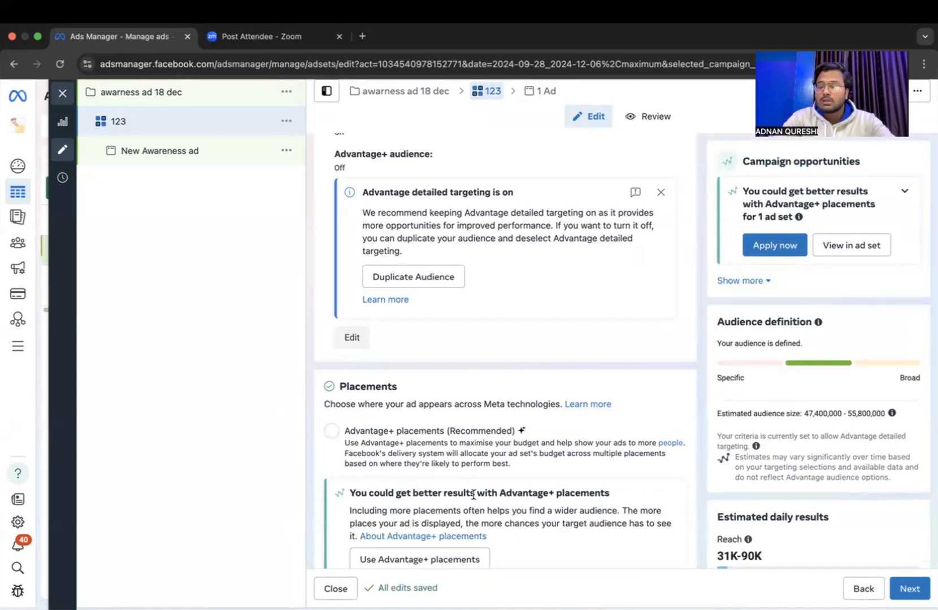
Deselect Facebook and Audience Network among the manual placement platforms, keeping only Instagram selected.
scroll(497, 500, "down", 3)
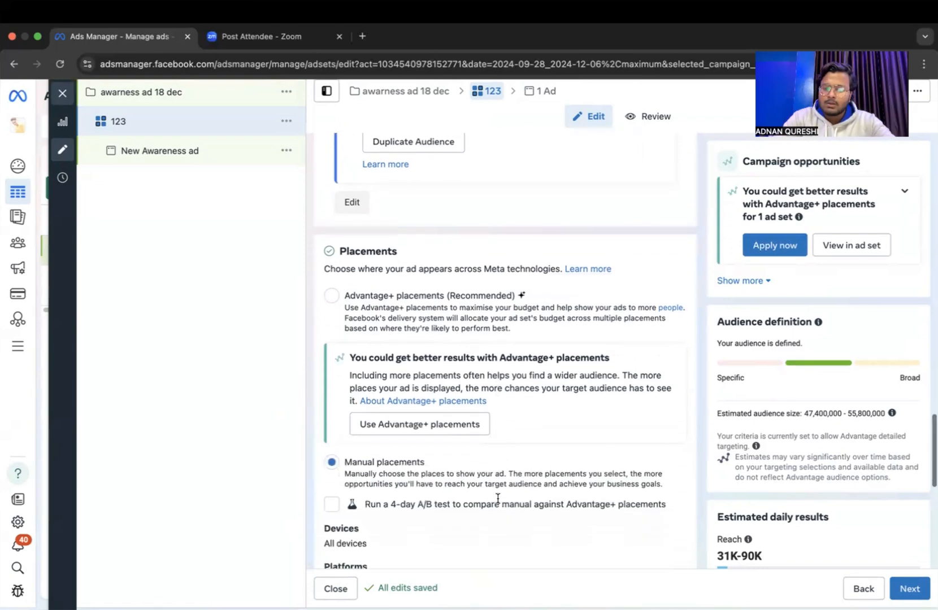
scroll(498, 503, "down", 2)
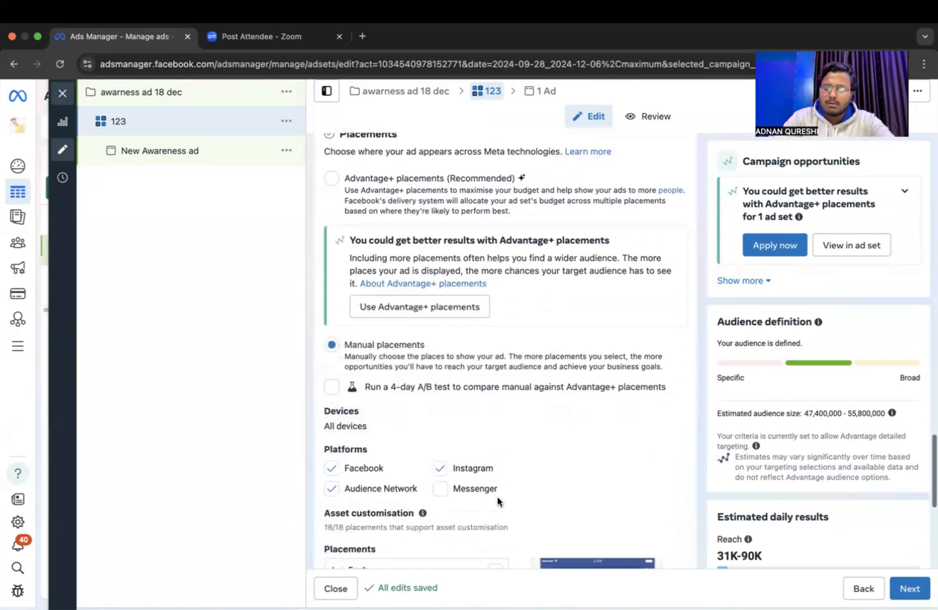
scroll(498, 497, "up", 6)
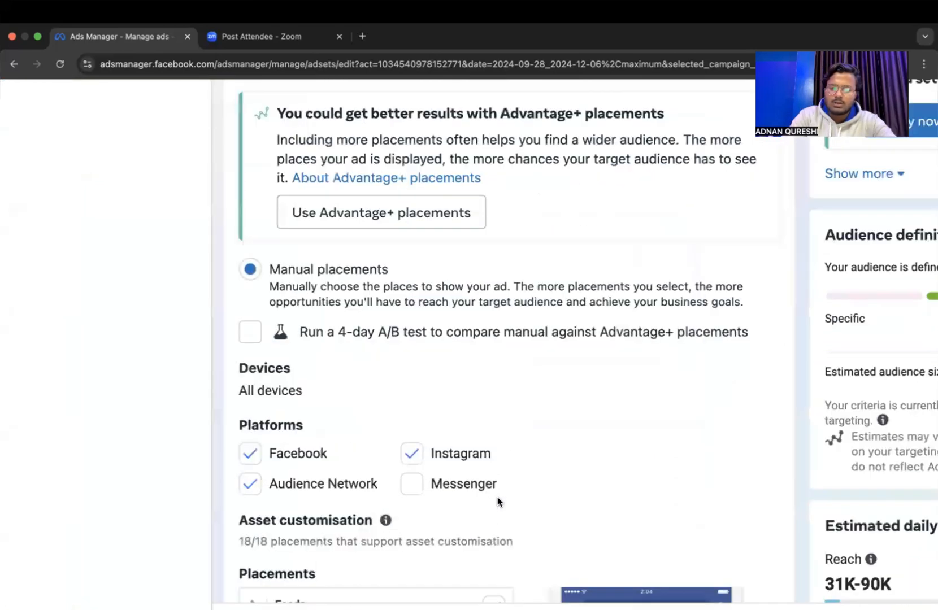
scroll(498, 501, "left", 2)
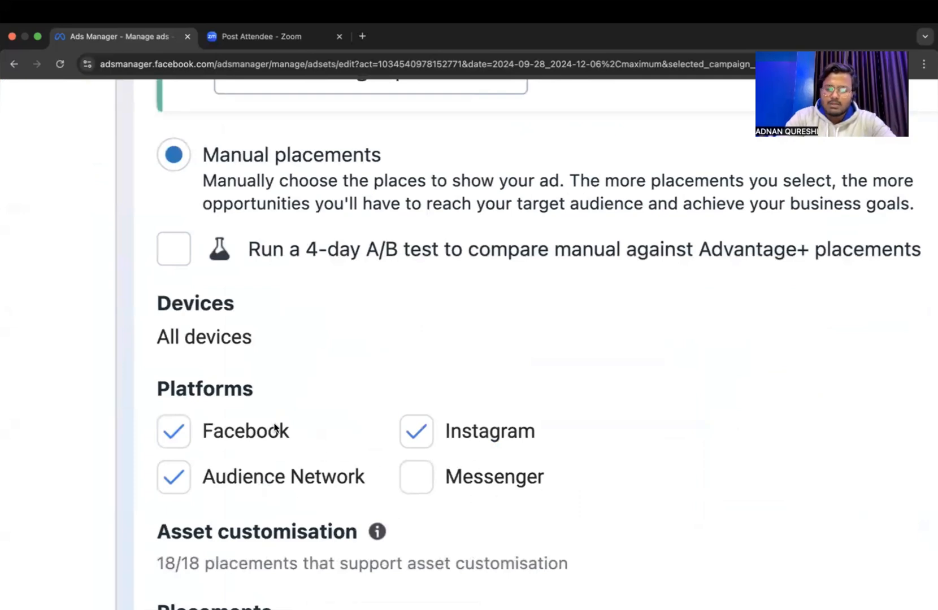
left_click(176, 441)
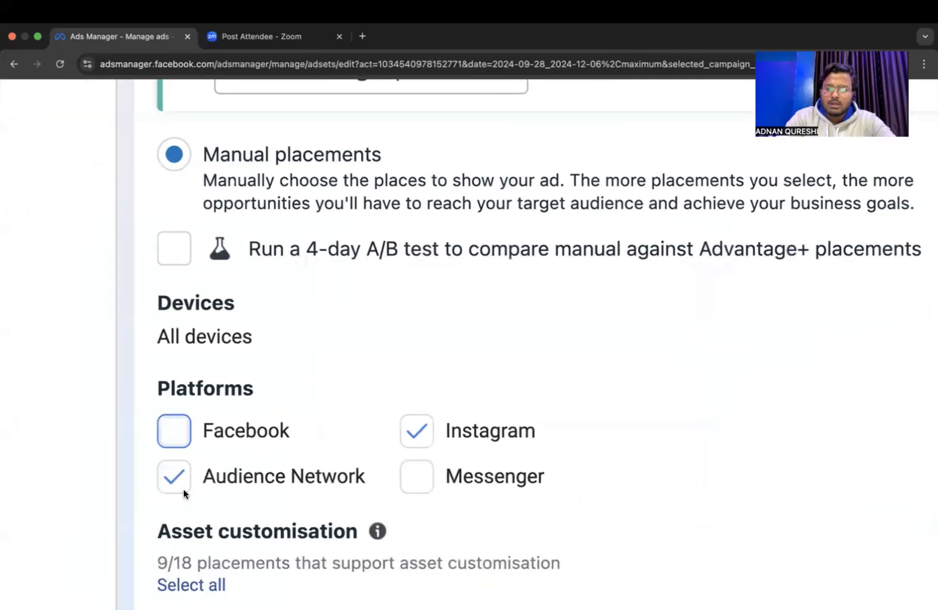
left_click(179, 486)
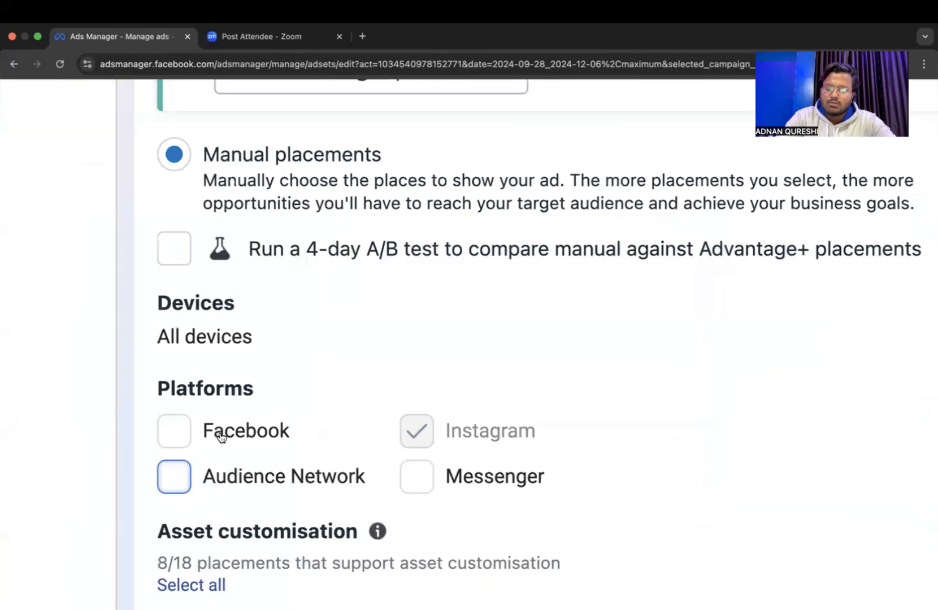
Examine the placement categories offered under the manual placements, from Feeds to Apps and sites.
scroll(316, 501, "down", 5)
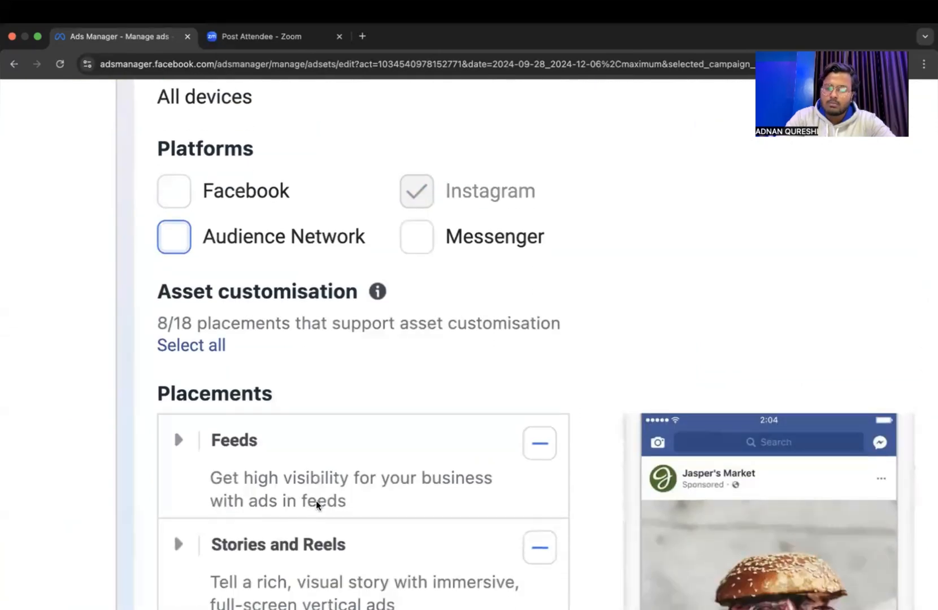
scroll(316, 502, "down", 1)
scroll(314, 504, "down", 2)
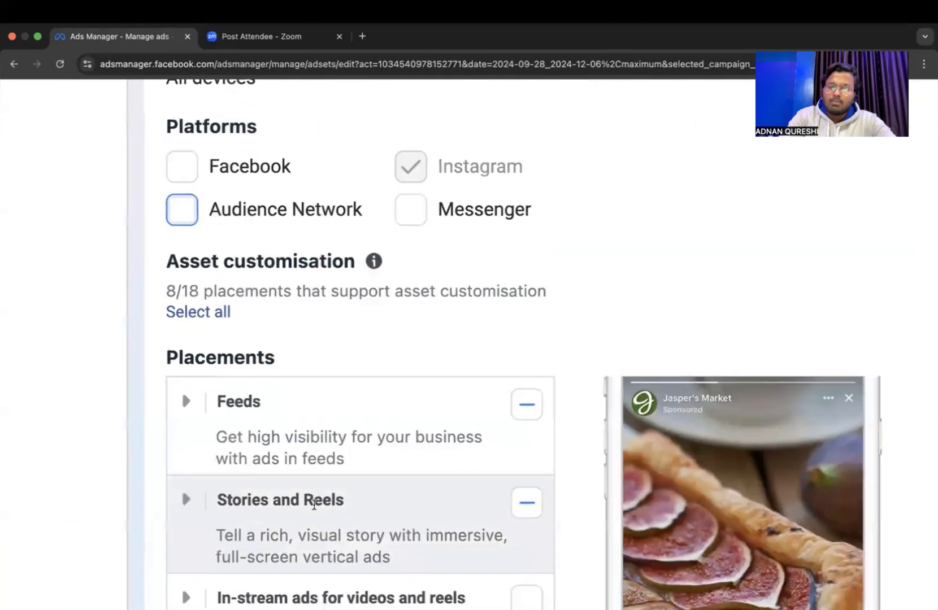
scroll(314, 505, "down", 3)
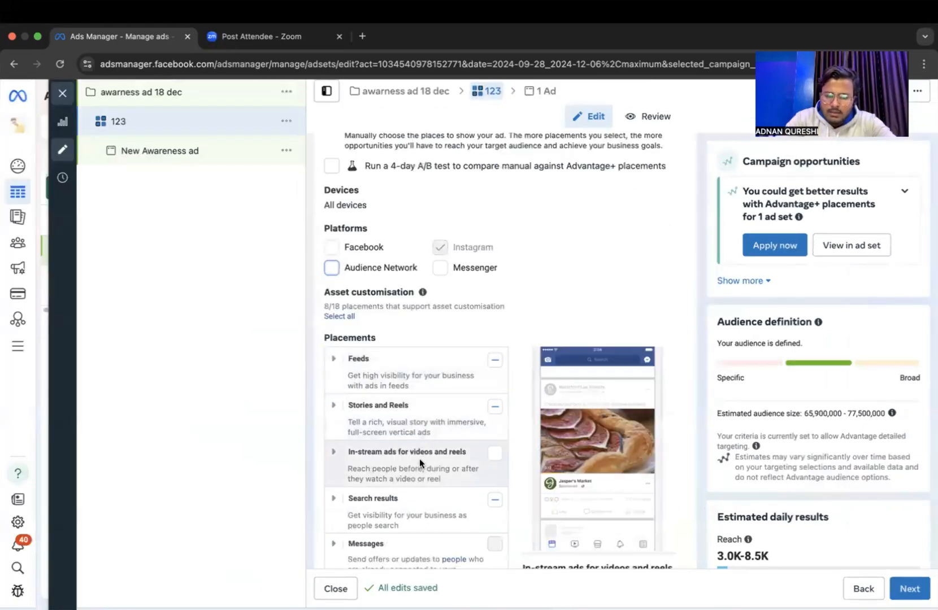
scroll(404, 465, "down", 1)
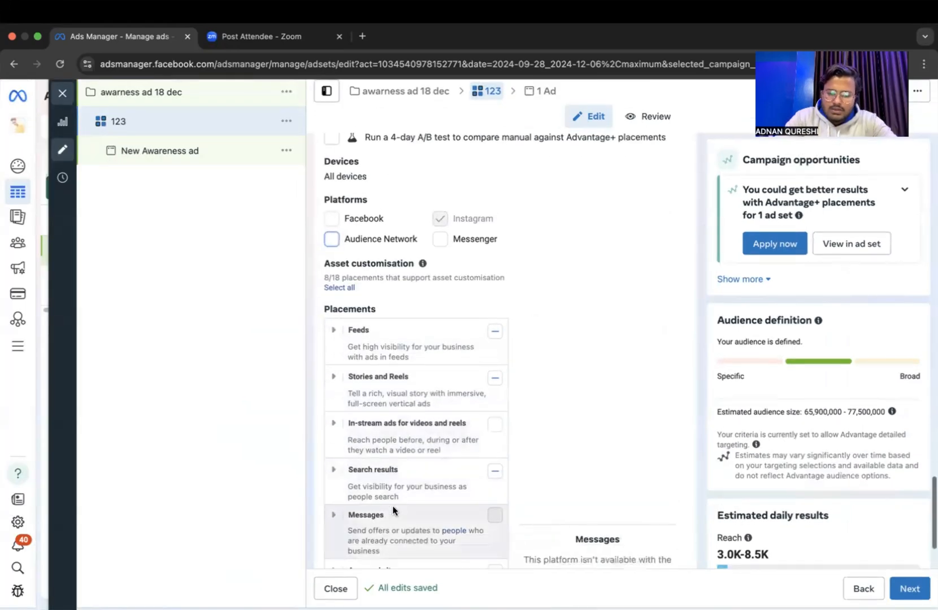
scroll(391, 485, "down", 3)
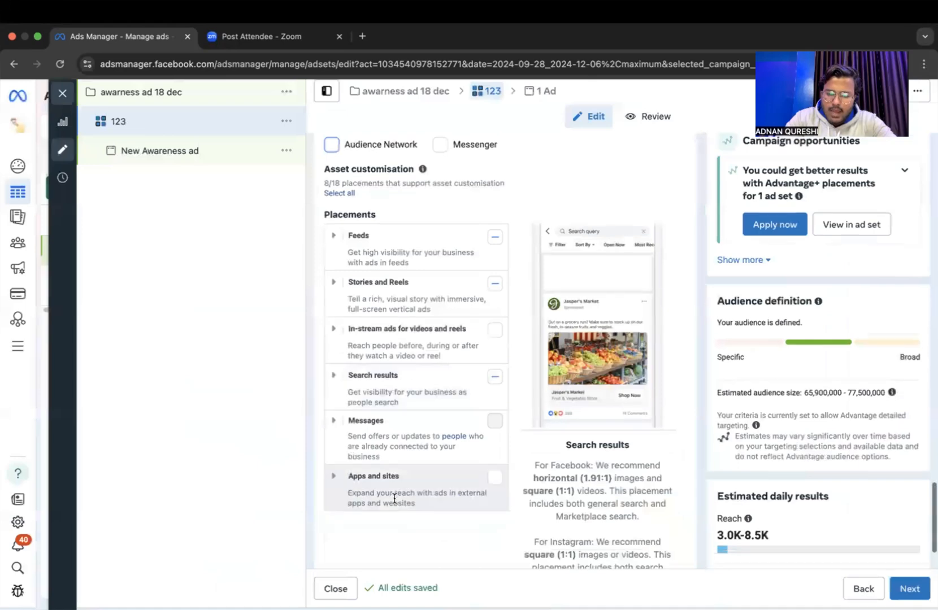
scroll(405, 418, "up", 2)
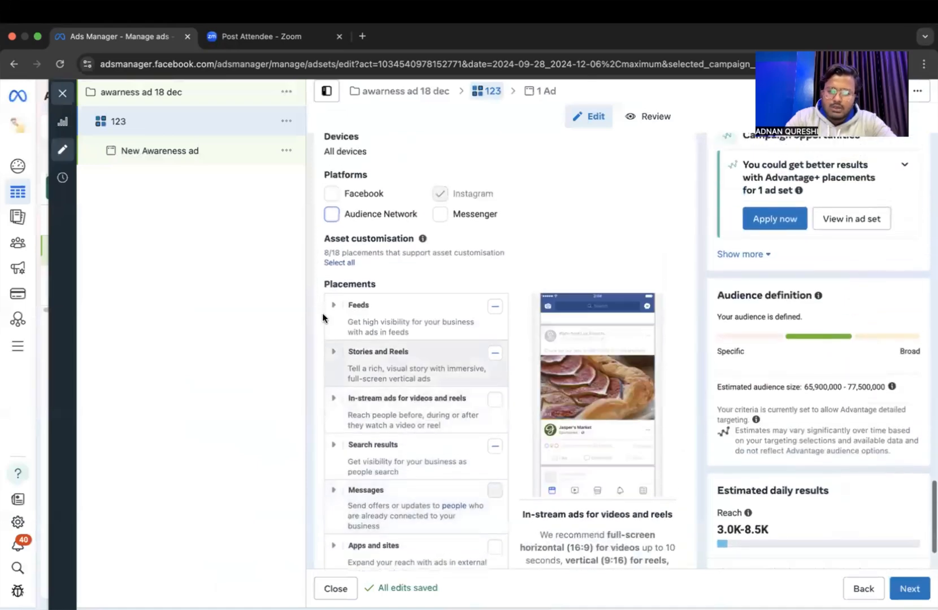
Expand the Feeds placements and deselect Instagram profile feed and Instagram Explore home.
left_click(328, 305)
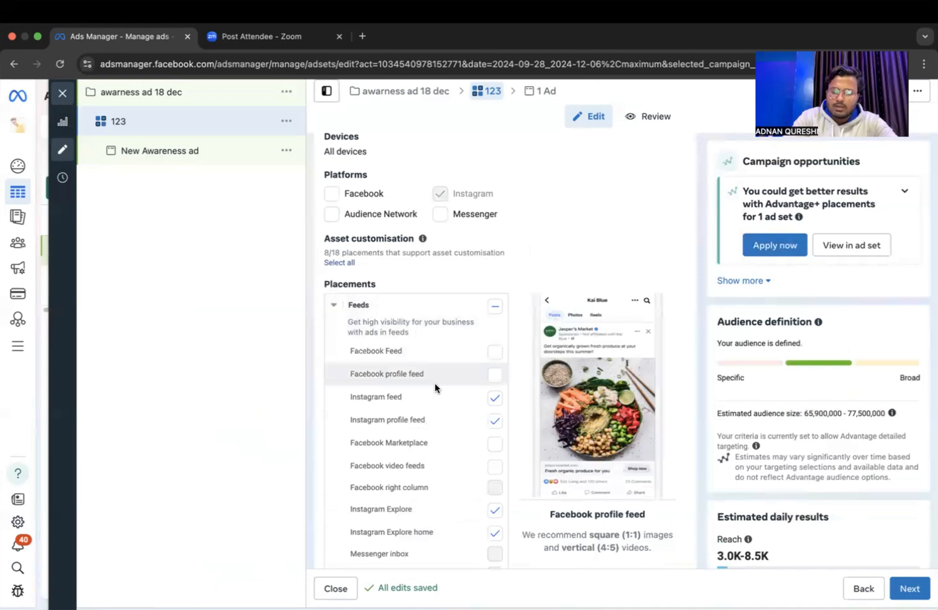
scroll(434, 388, "up", 5)
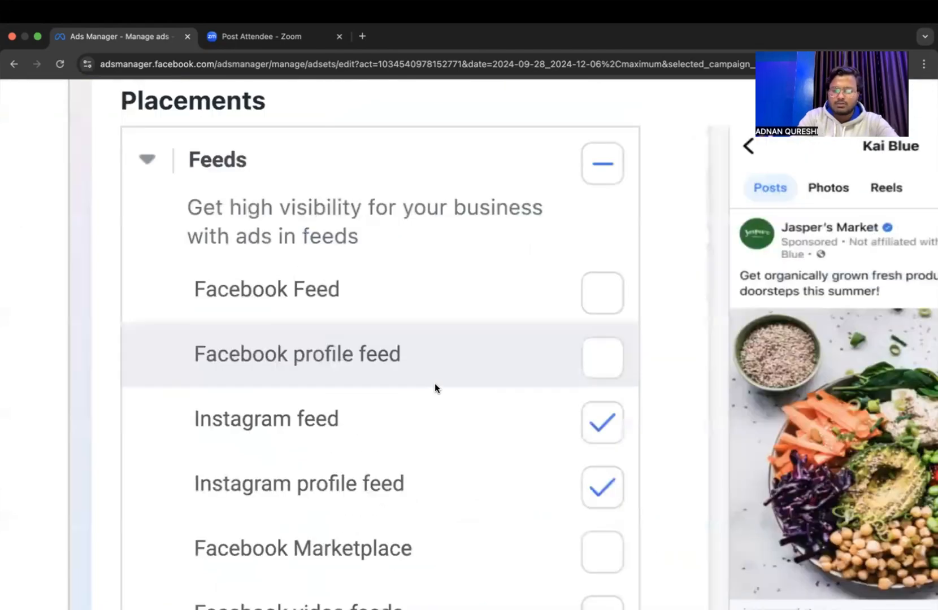
scroll(435, 388, "down", 1)
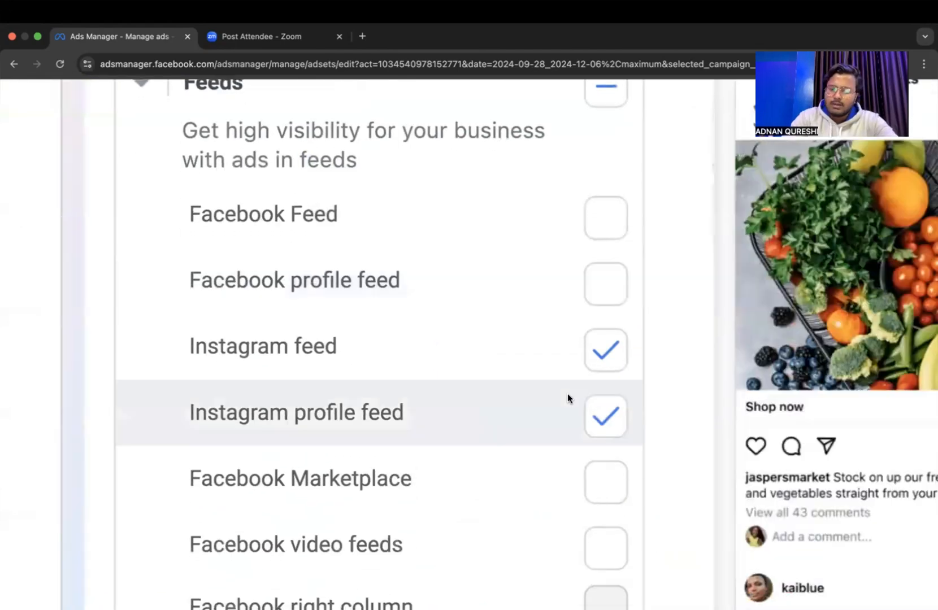
left_click(611, 407)
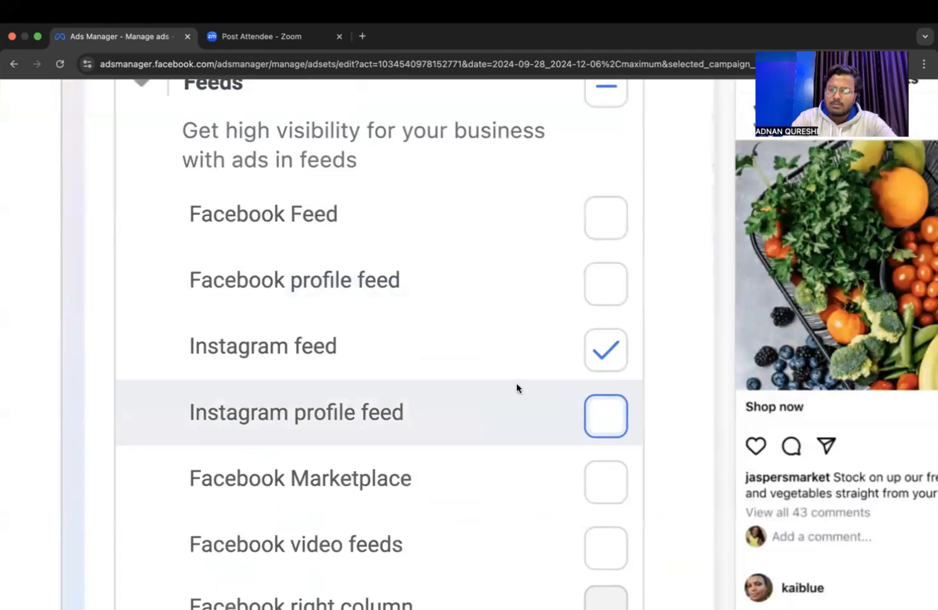
scroll(629, 430, "down", 2)
scroll(629, 430, "down", 4)
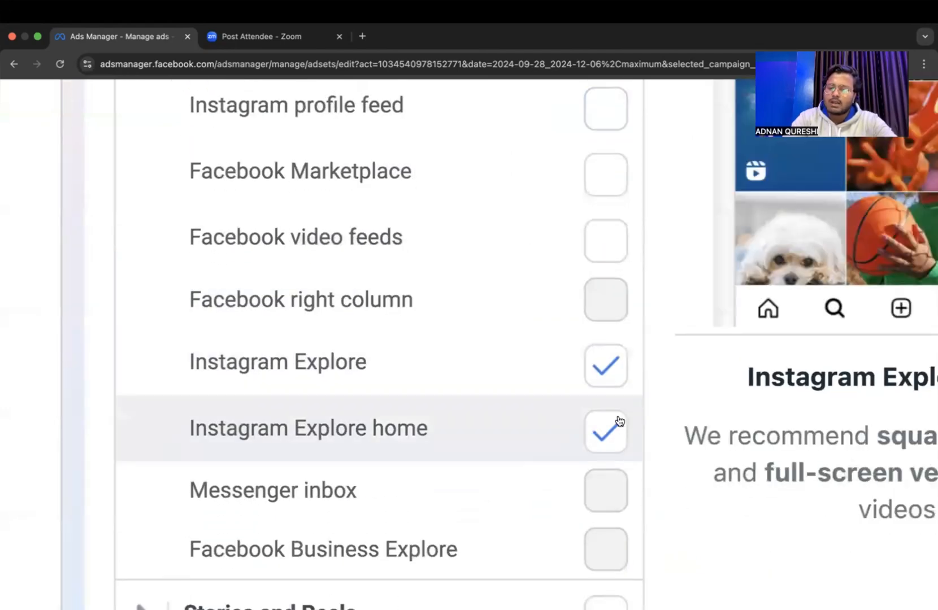
left_click(604, 437)
scroll(604, 437, "down", 1)
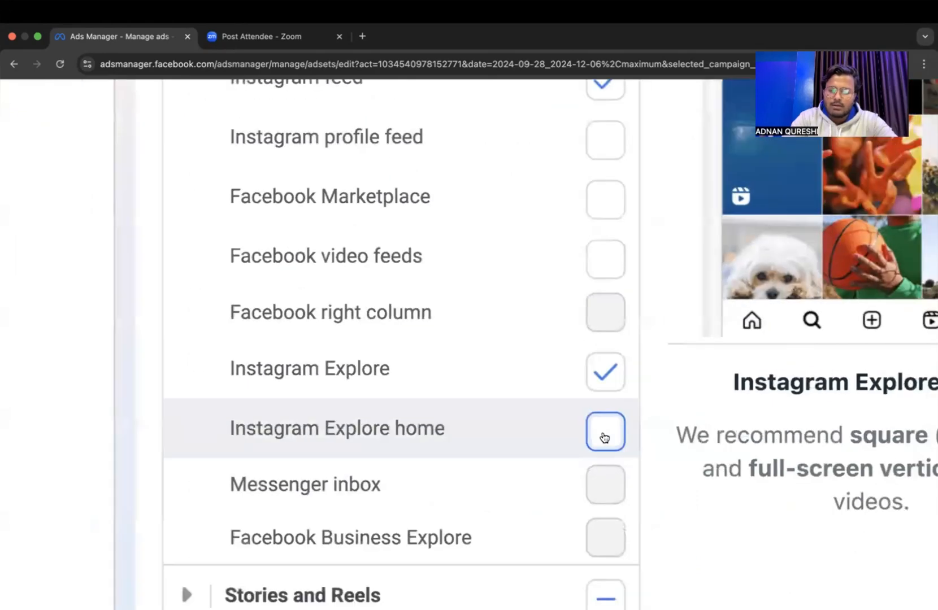
Expand the Stories and Reels placements and deselect Instagram profile reels.
scroll(604, 437, "down", 5)
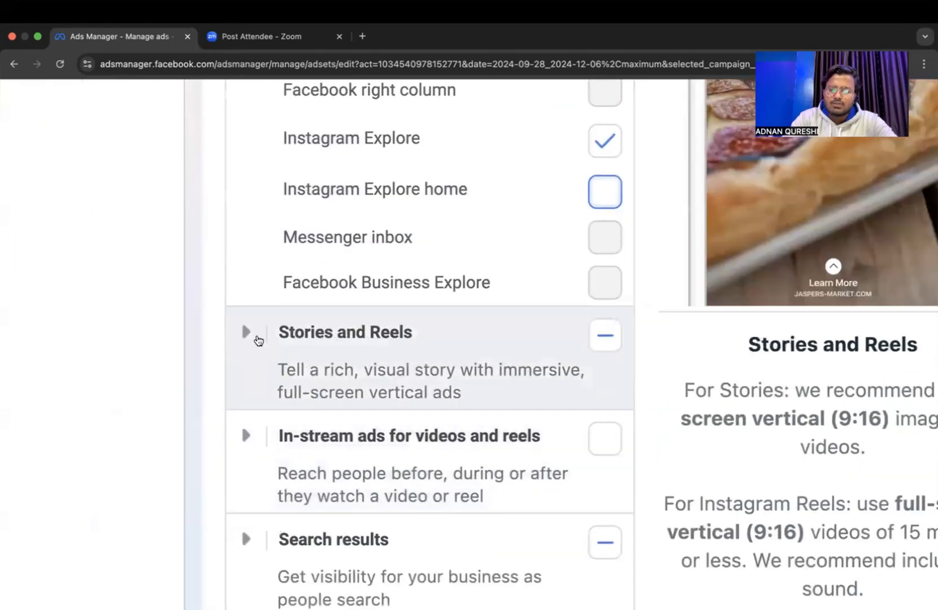
left_click(257, 338)
scroll(546, 448, "down", 3)
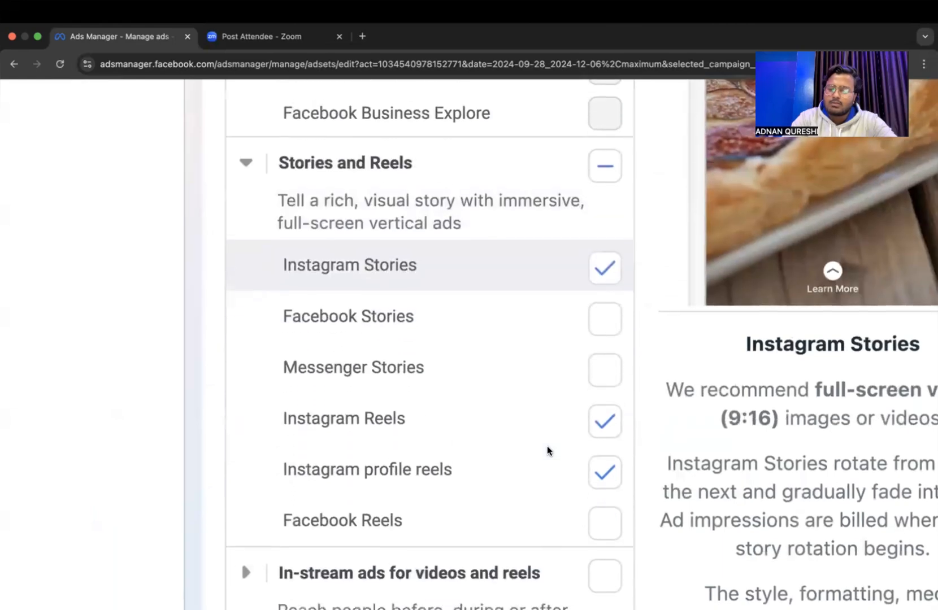
left_click(548, 452)
scroll(553, 412, "down", 2)
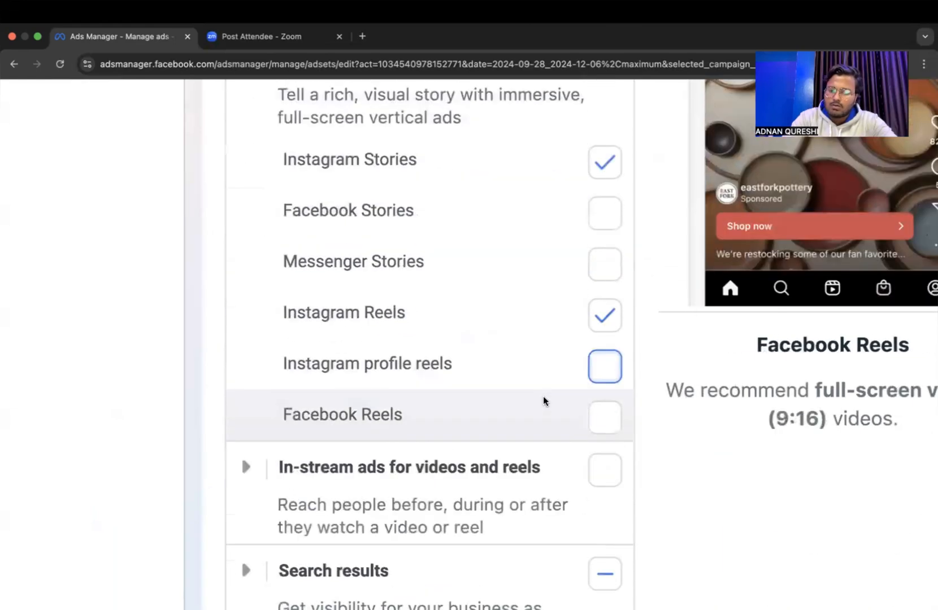
scroll(543, 401, "down", 5)
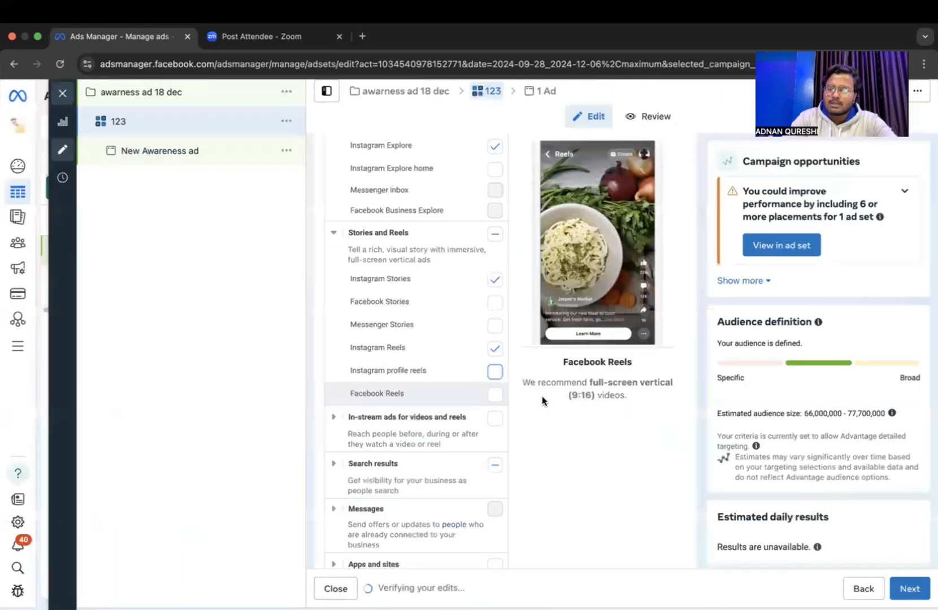
Check the ad set's performance goal and Facebook Page choices, keeping Maximise reach of ads and the current Page.
scroll(542, 397, "up", 10)
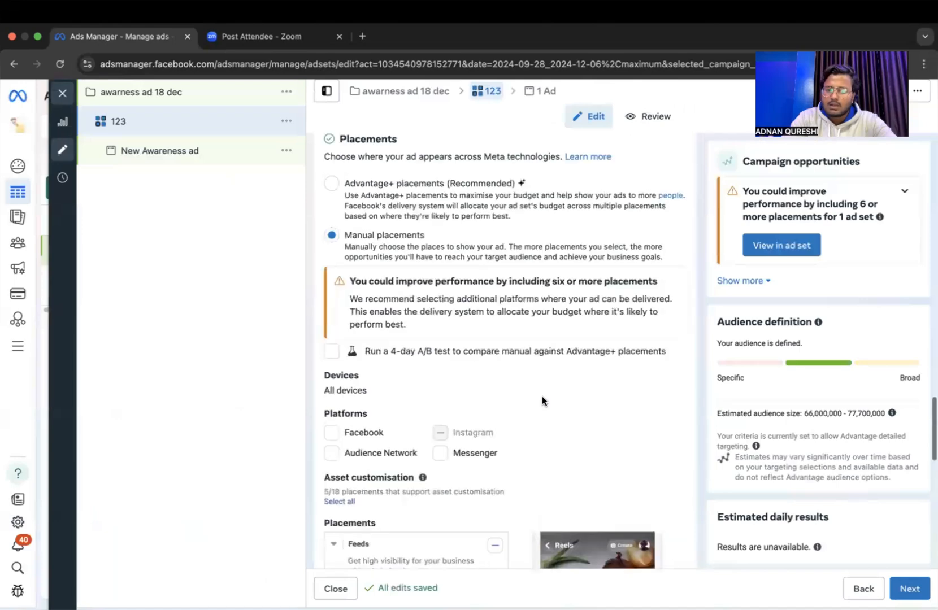
scroll(542, 396, "up", 8)
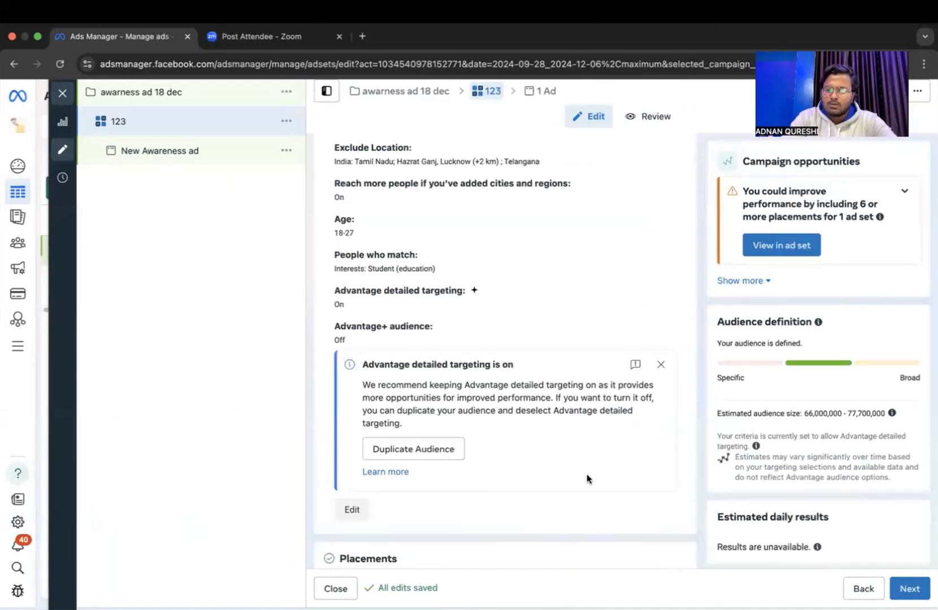
scroll(597, 488, "down", 10)
scroll(596, 490, "down", 2)
scroll(568, 517, "up", 10)
scroll(577, 496, "up", 15)
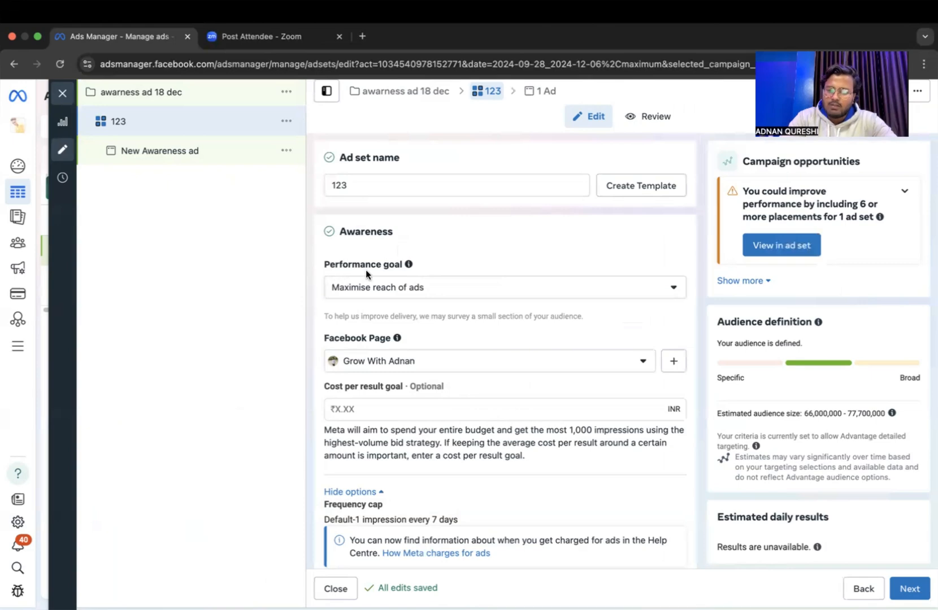
left_click(379, 289)
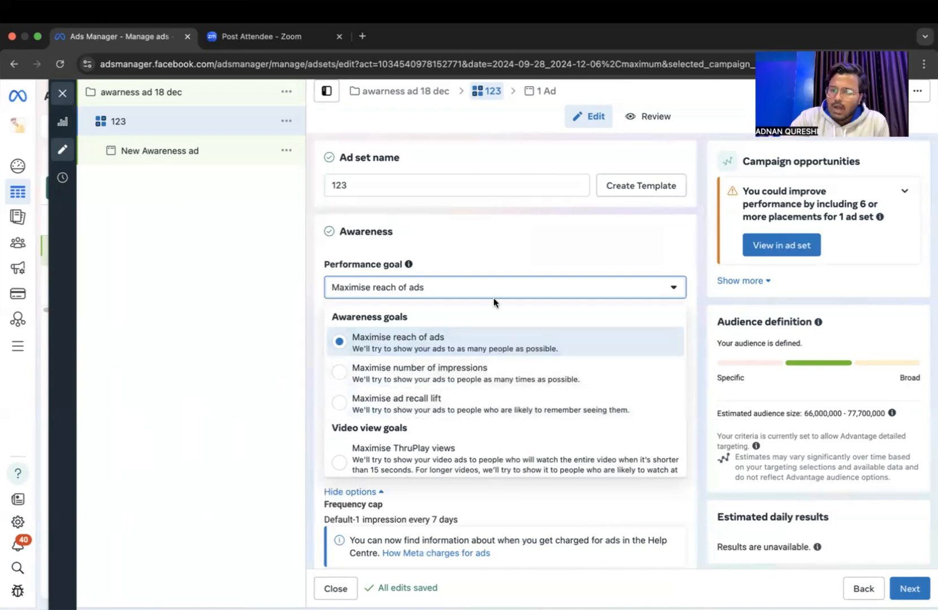
left_click(494, 342)
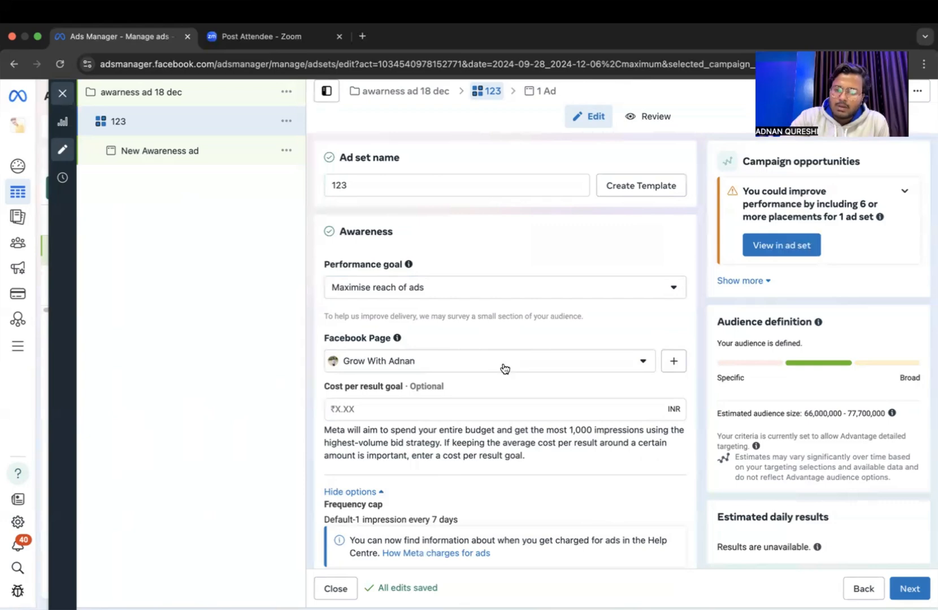
left_click(504, 367)
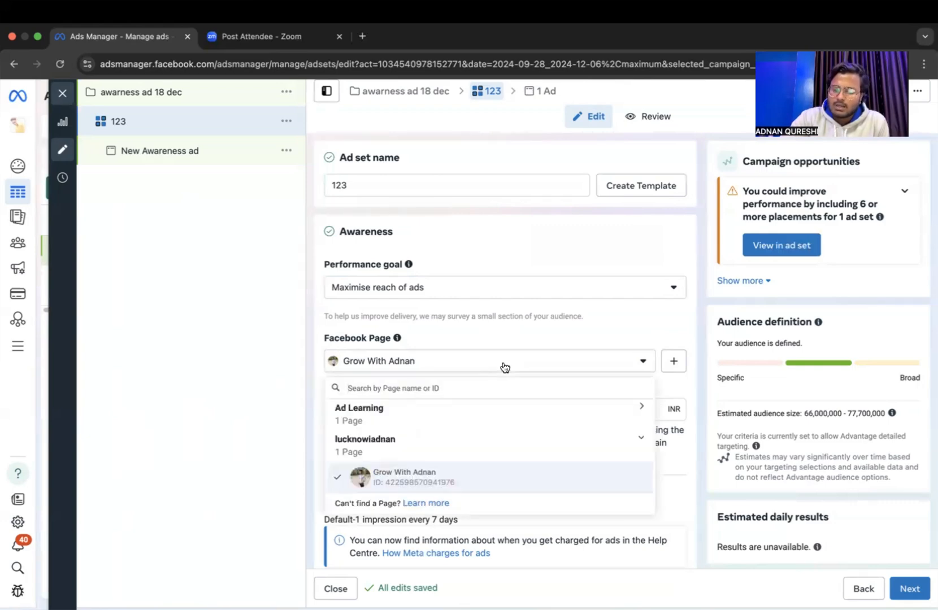
left_click(546, 366)
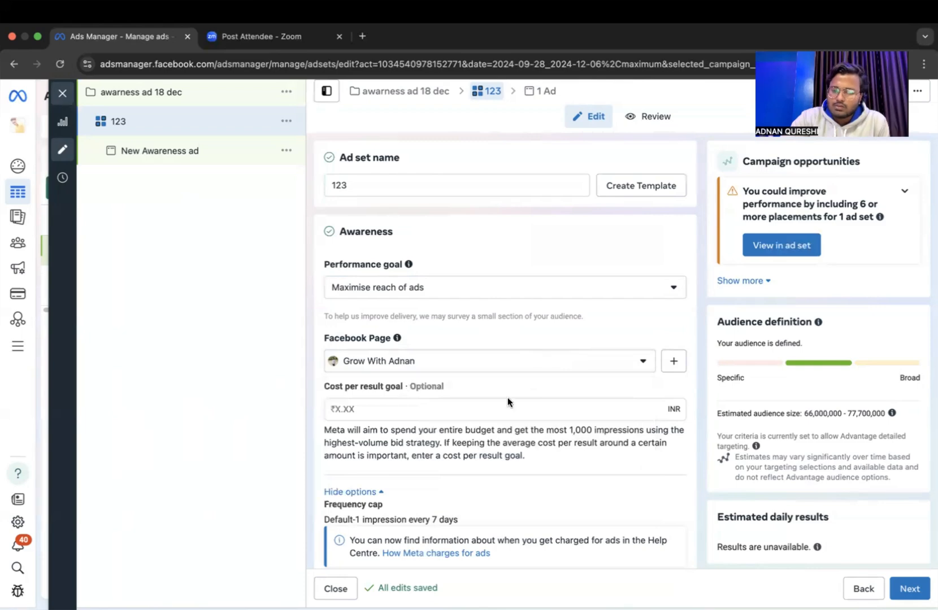
Try the end date option in the ad set's budget and schedule settings and turn it off again.
scroll(523, 449, "down", 4)
scroll(522, 448, "down", 5)
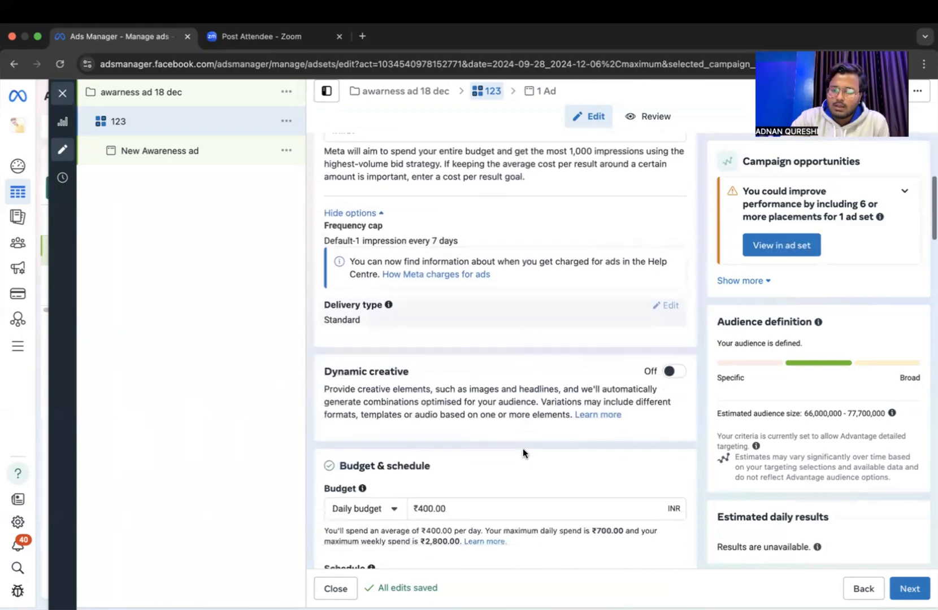
scroll(498, 438, "down", 2)
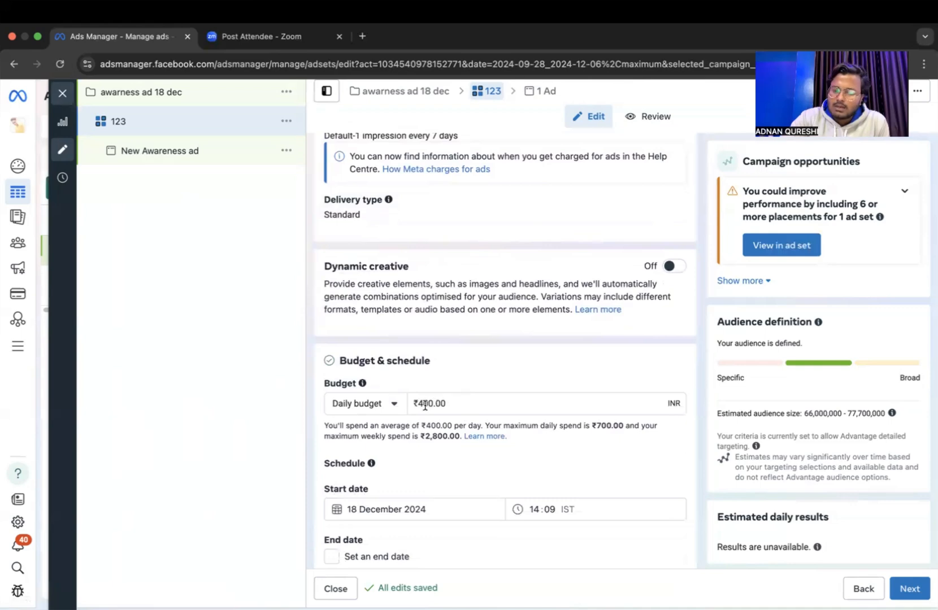
scroll(442, 405, "down", 3)
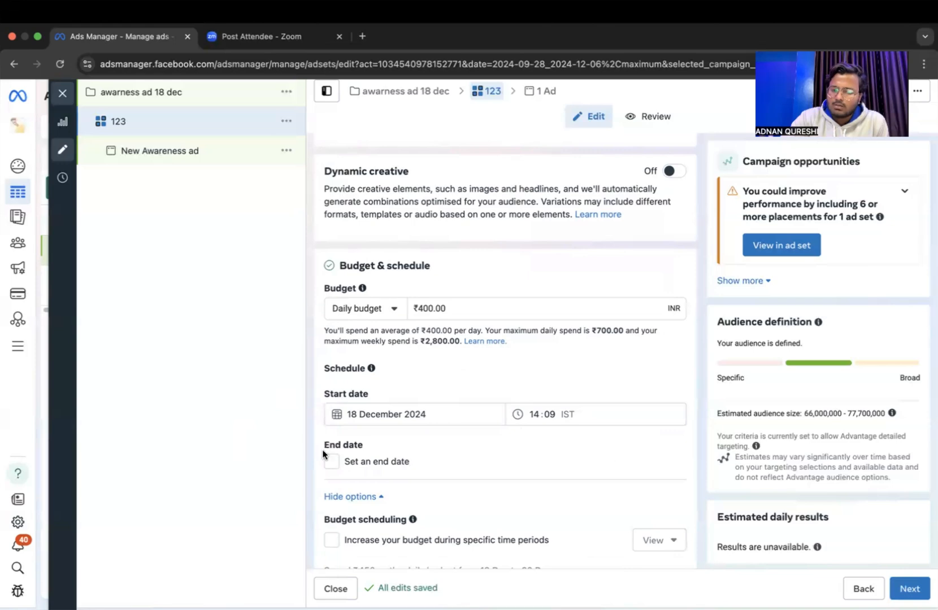
left_click(332, 462)
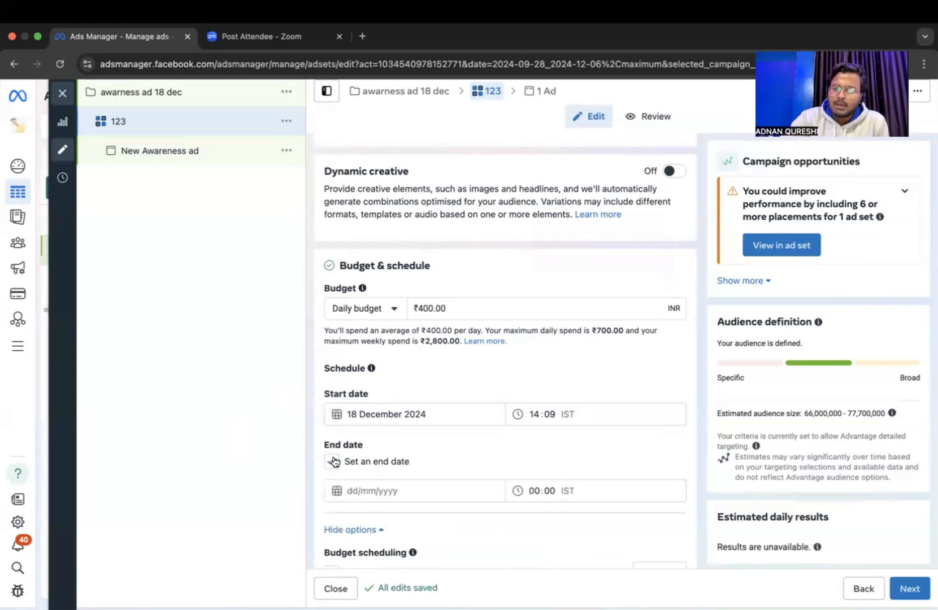
left_click(332, 461)
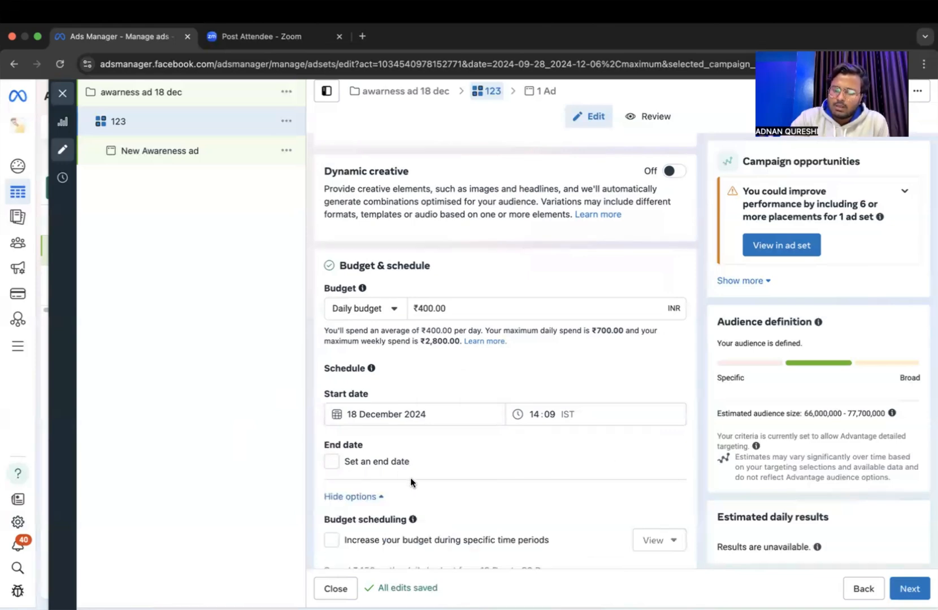
Switch the ad set from the saved audience to Create new audience and examine its location, age, gender, detailed targeting and language settings.
scroll(410, 478, "down", 6)
scroll(410, 478, "down", 5)
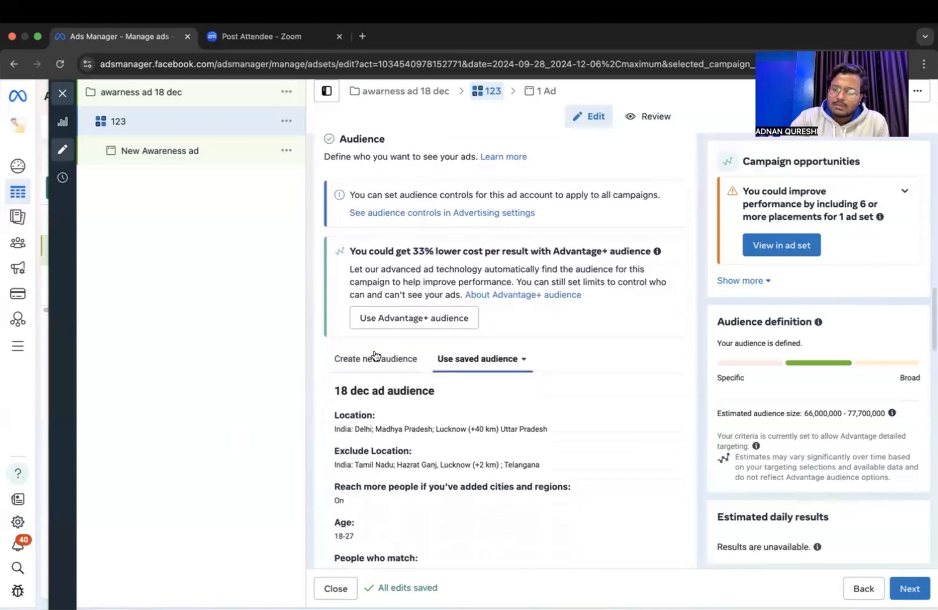
left_click(411, 359)
scroll(475, 425, "down", 4)
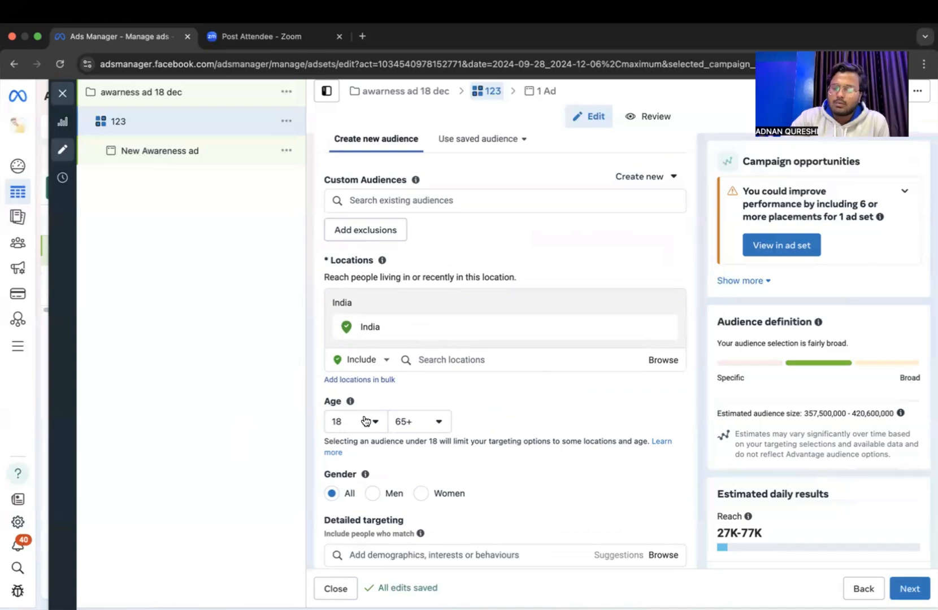
scroll(447, 511, "down", 2)
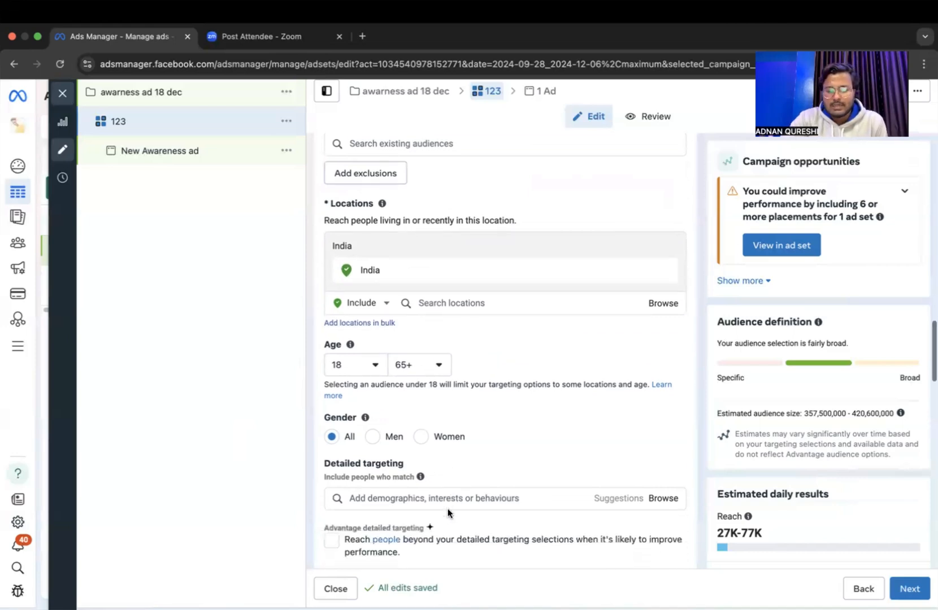
scroll(448, 508, "down", 1)
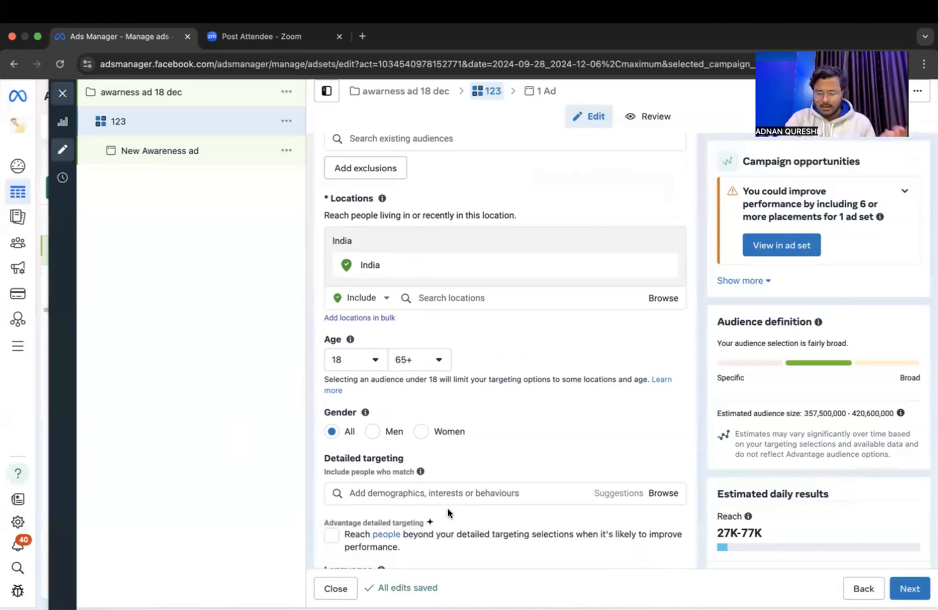
scroll(449, 513, "down", 1)
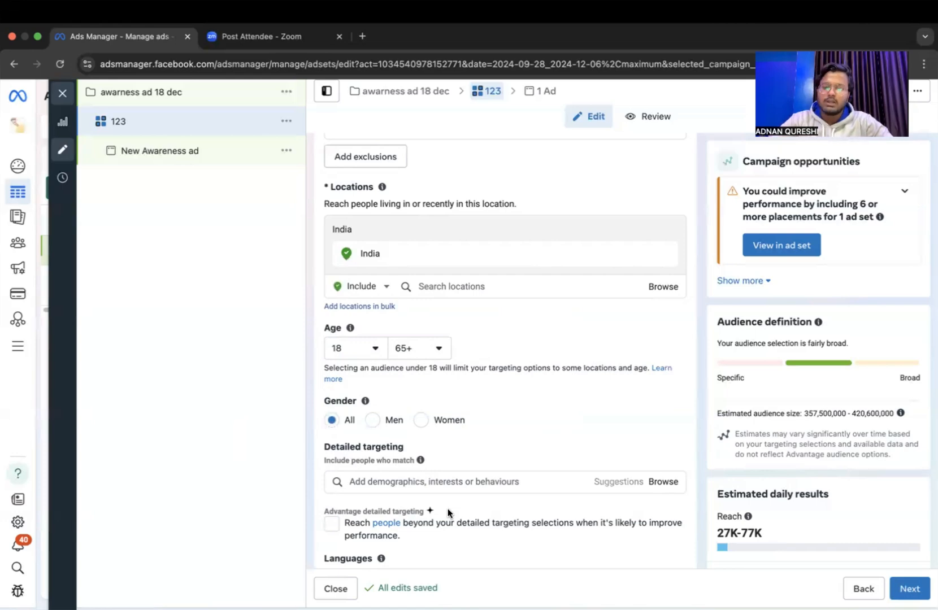
scroll(448, 511, "down", 3)
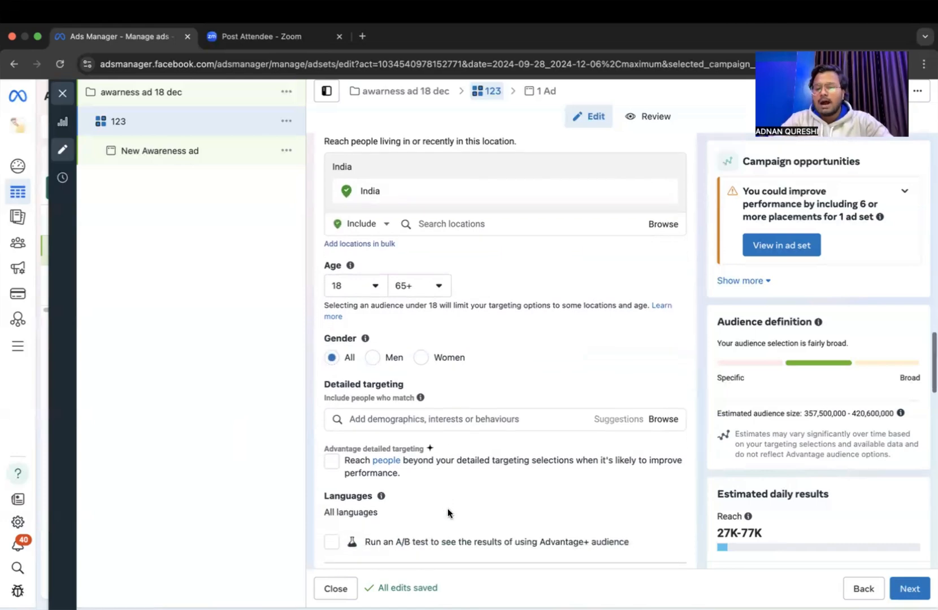
scroll(448, 512, "down", 1)
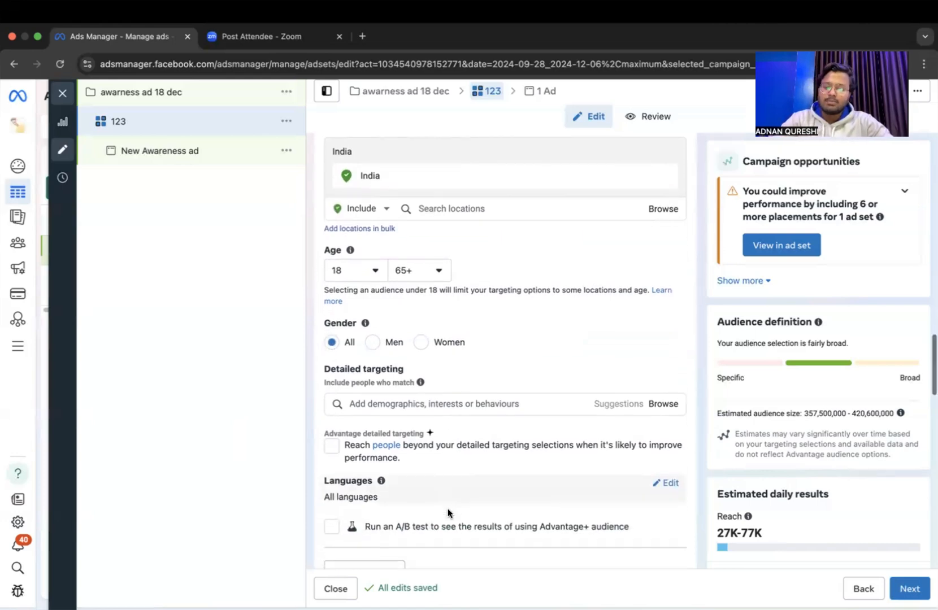
Open the New Awareness ad under ad set 123 and rename it 12.
scroll(447, 512, "down", 10)
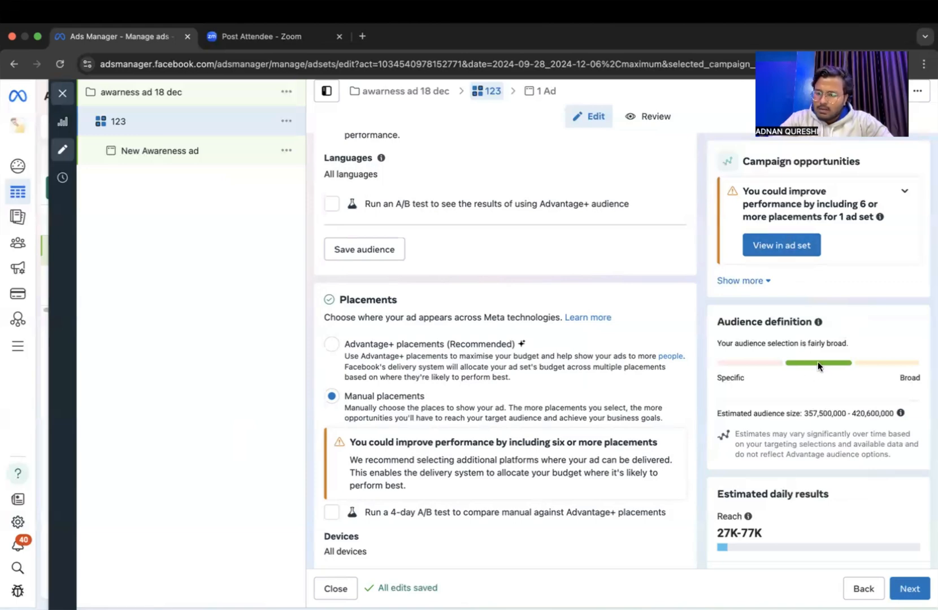
scroll(849, 446, "down", 3)
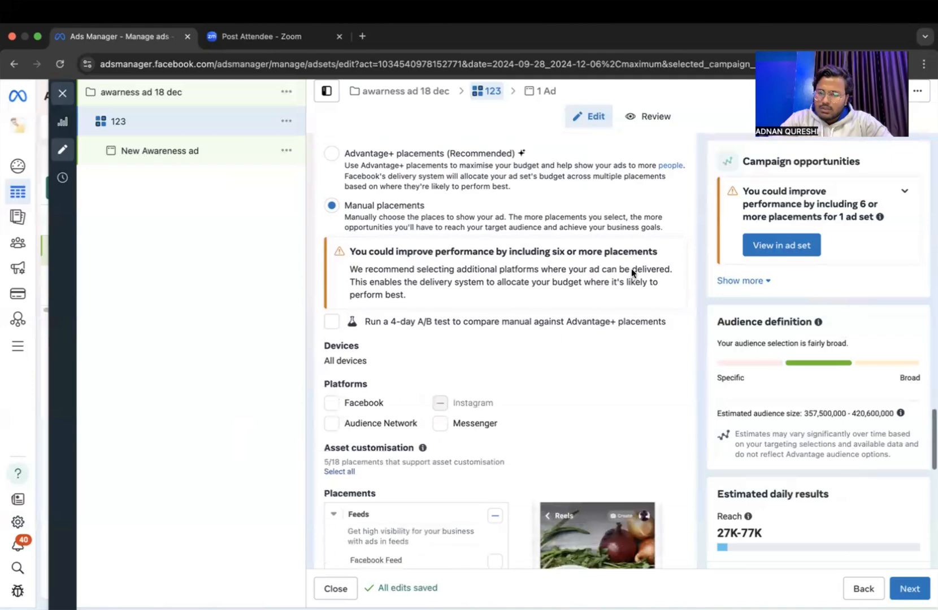
scroll(483, 400, "down", 6)
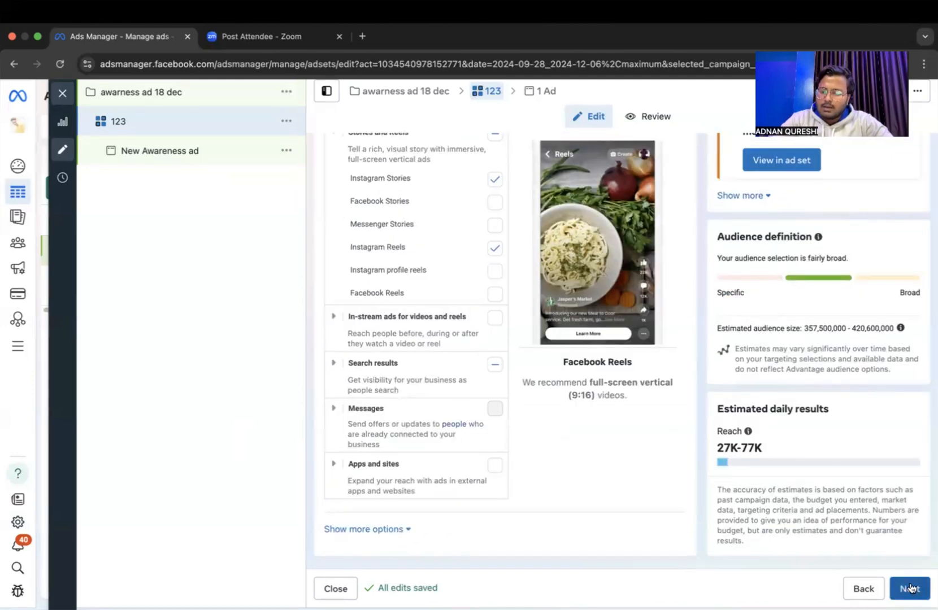
left_click(179, 152)
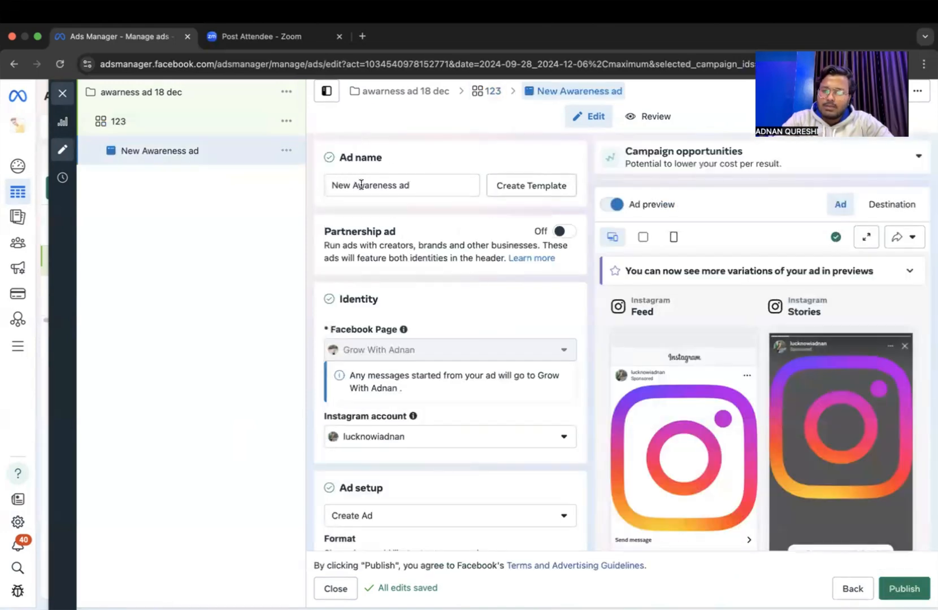
left_click(464, 185)
key("super+a")
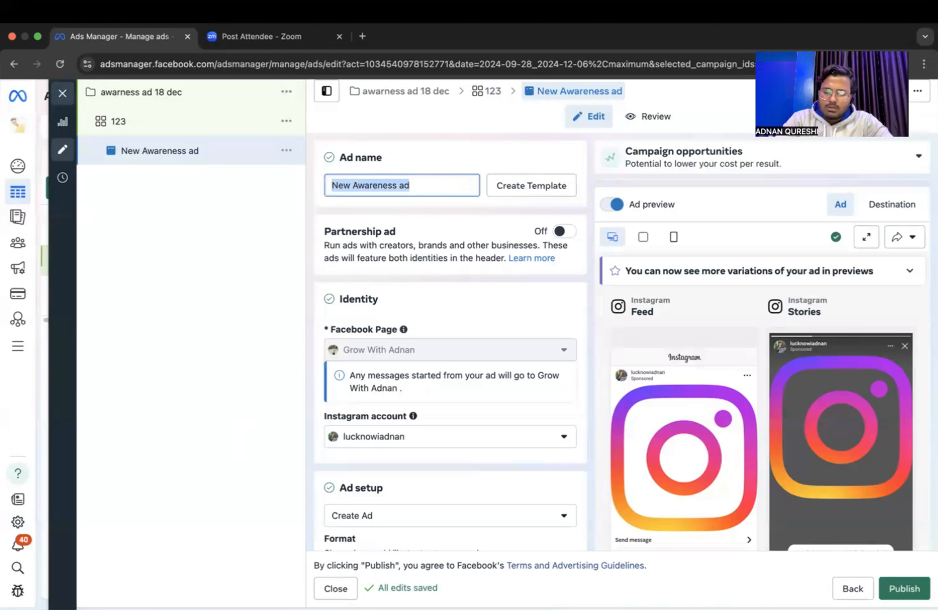
type("12")
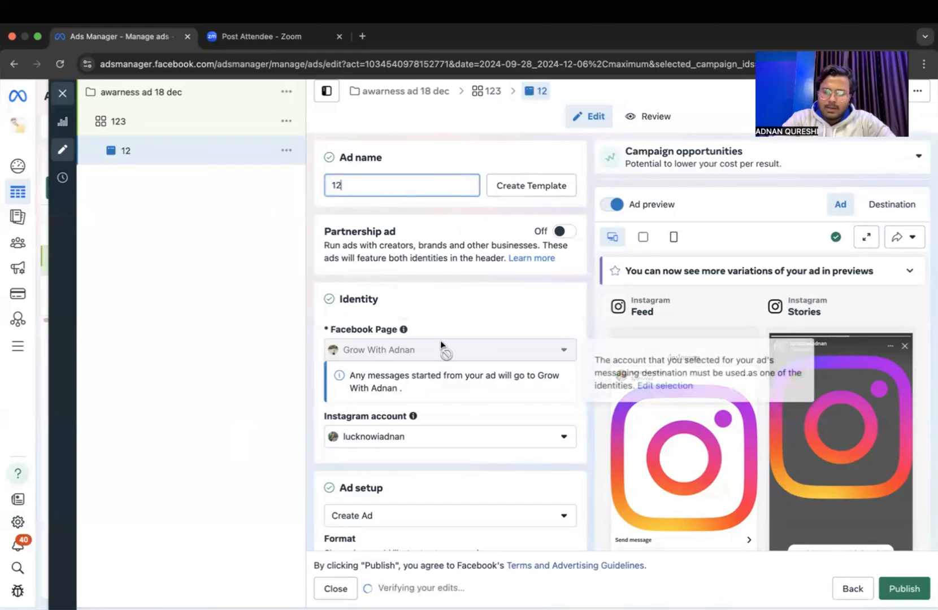
Keep the Single image or video format, start a video ad creative and enter the primary text xyz.
scroll(439, 341, "down", 4)
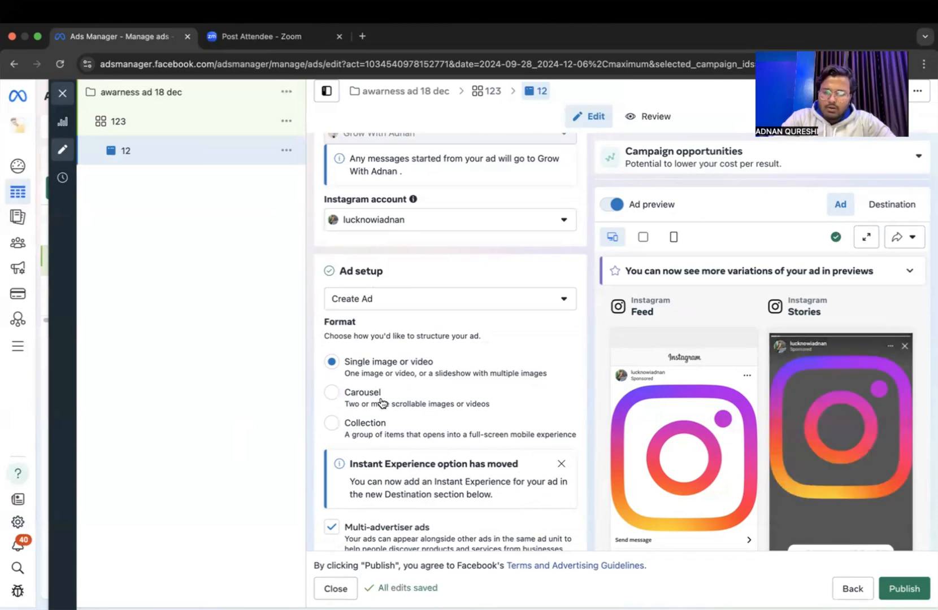
scroll(389, 435, "down", 2)
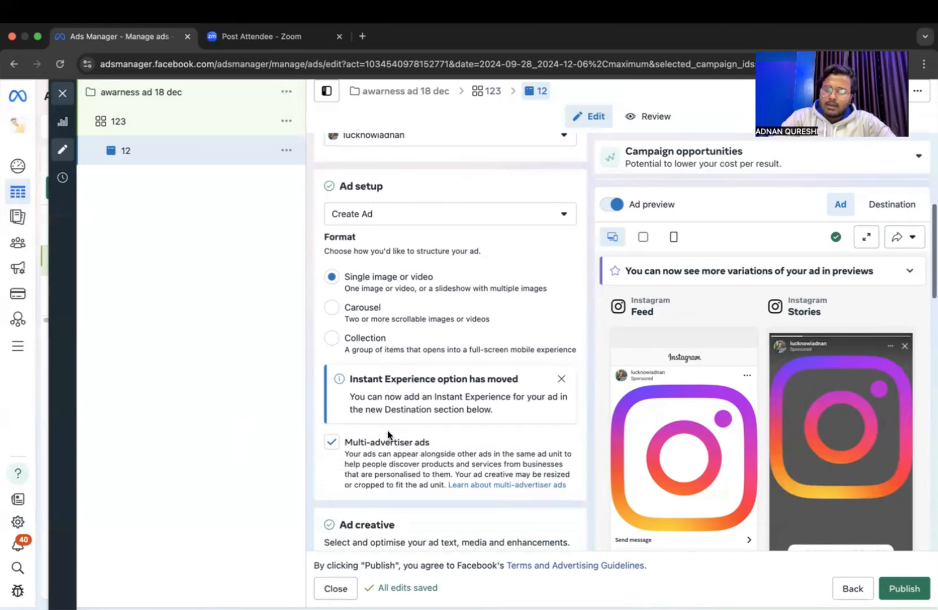
scroll(389, 437, "down", 2)
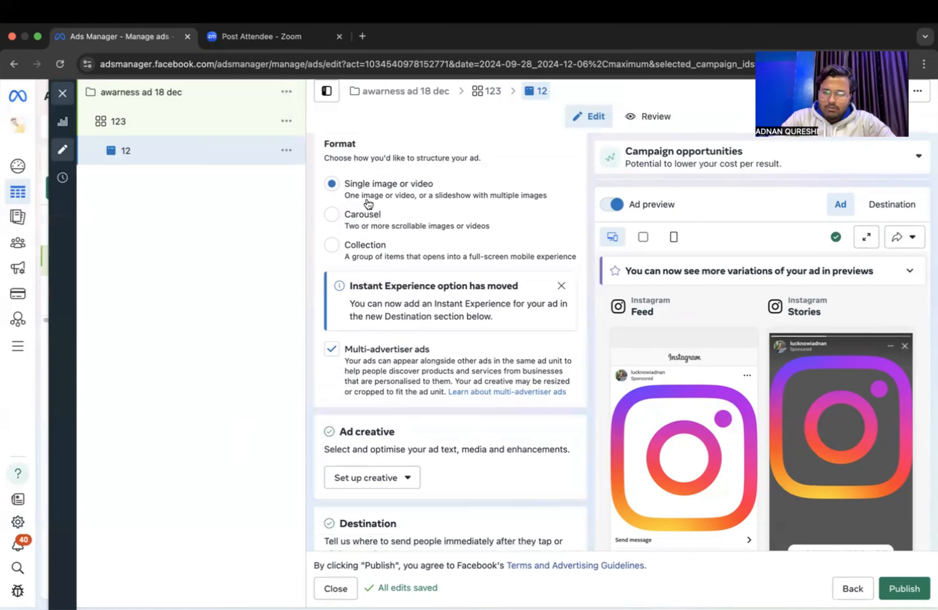
scroll(394, 476, "down", 1)
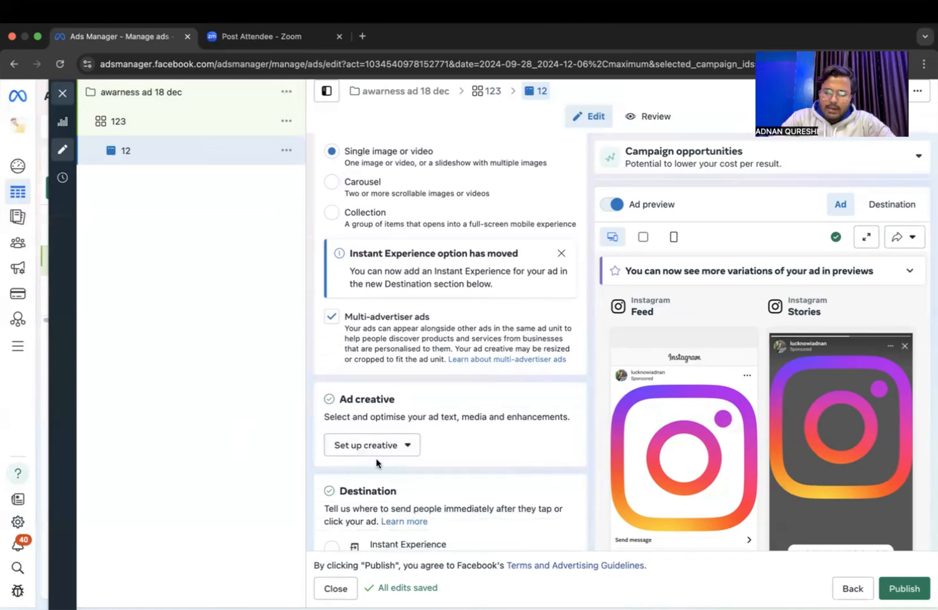
left_click(374, 447)
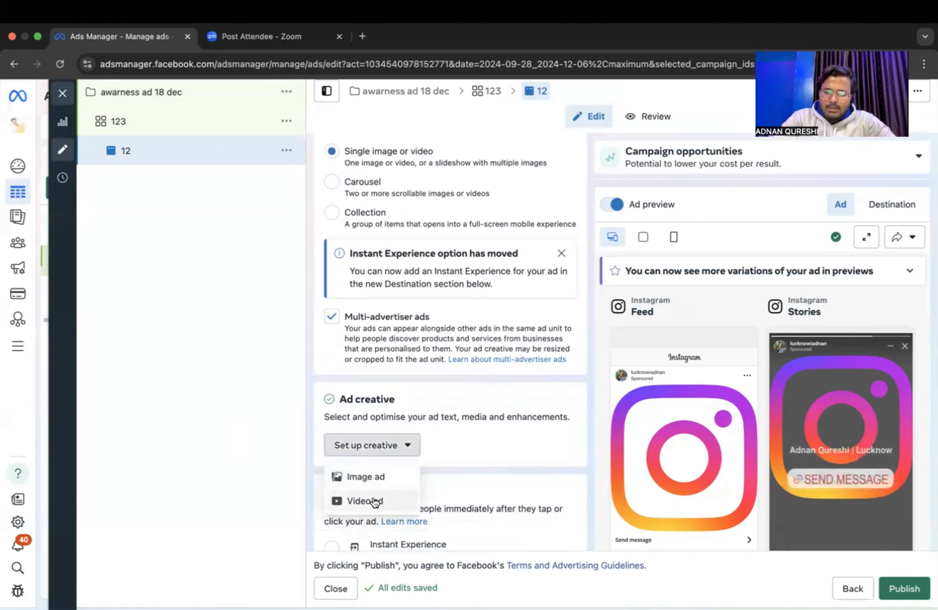
left_click(375, 503)
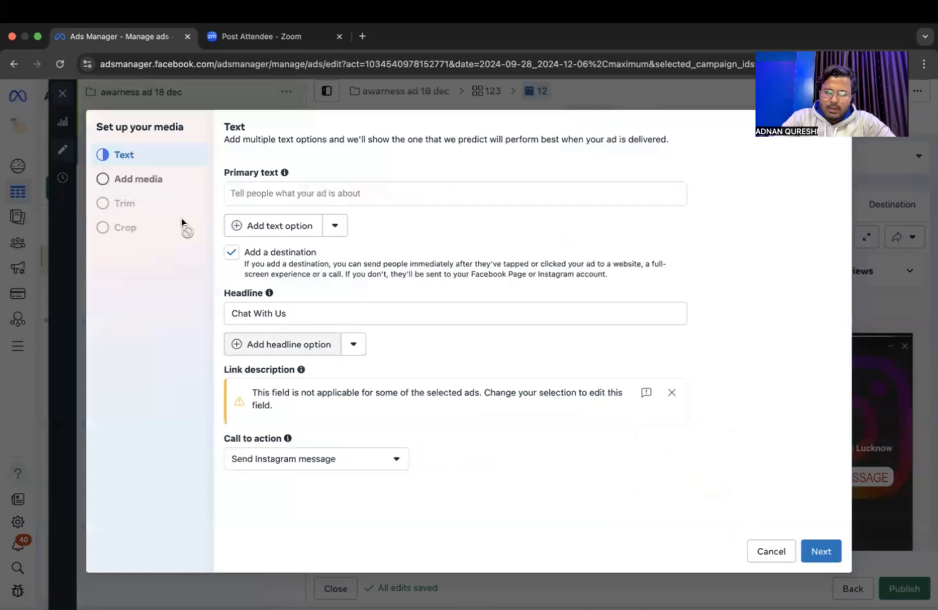
left_click(286, 198)
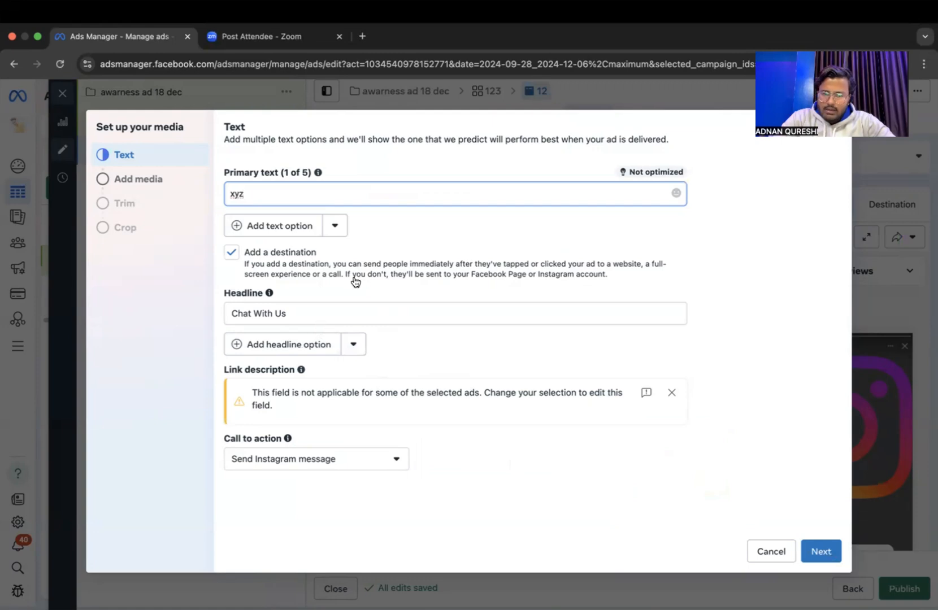
Add the first account video to the ad creative, keeping the original vertical and square crops.
left_click(164, 181)
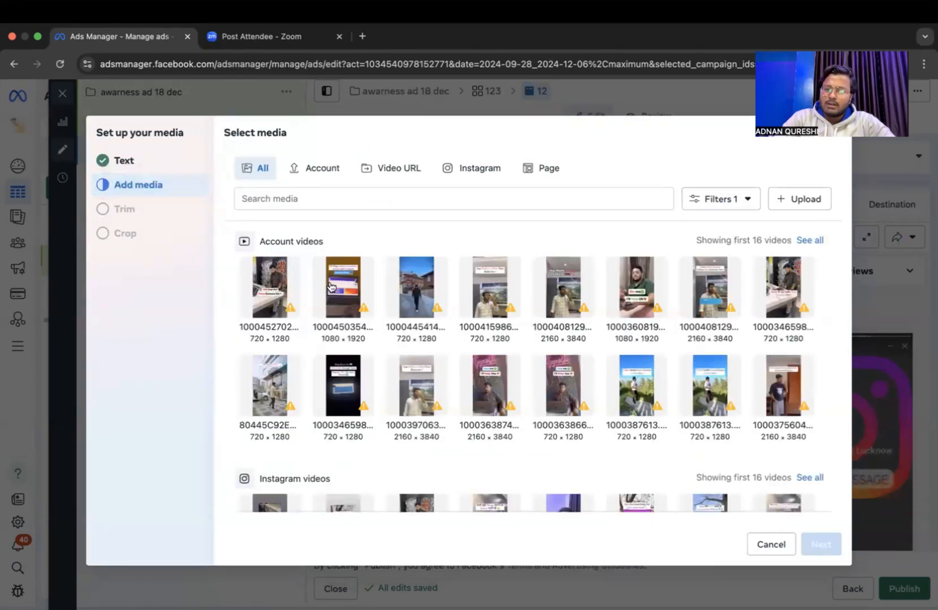
left_click(264, 277)
left_click(821, 544)
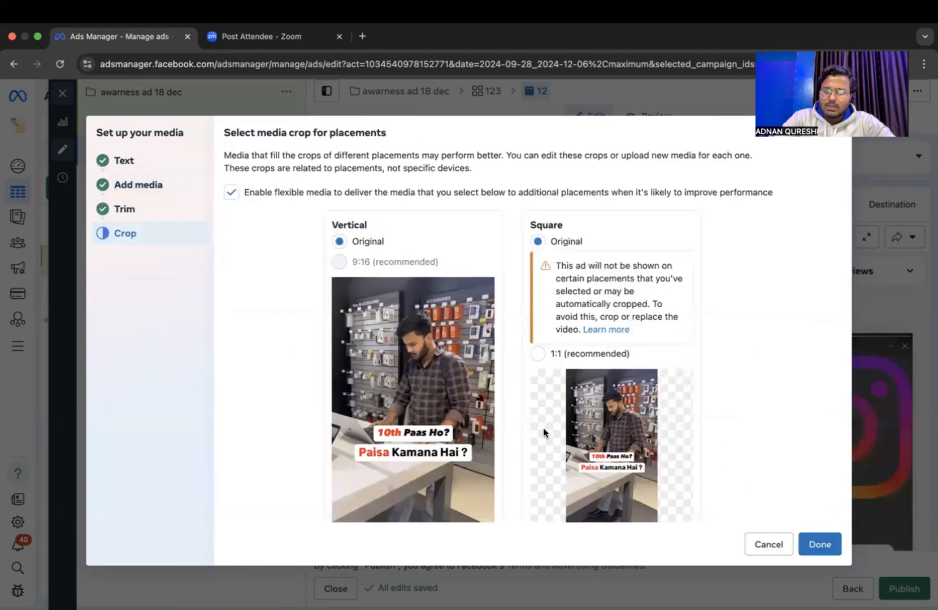
scroll(543, 428, "down", 3)
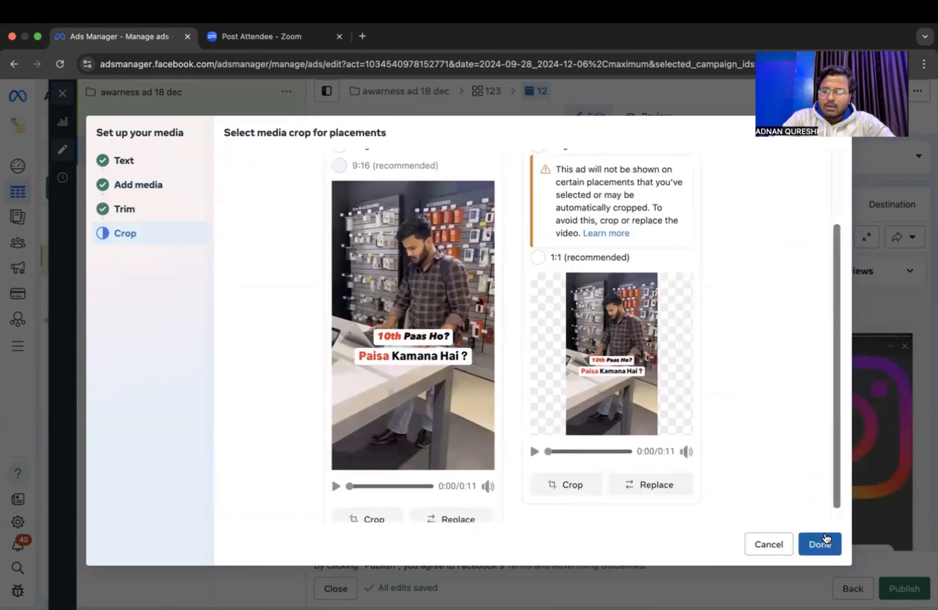
left_click(825, 537)
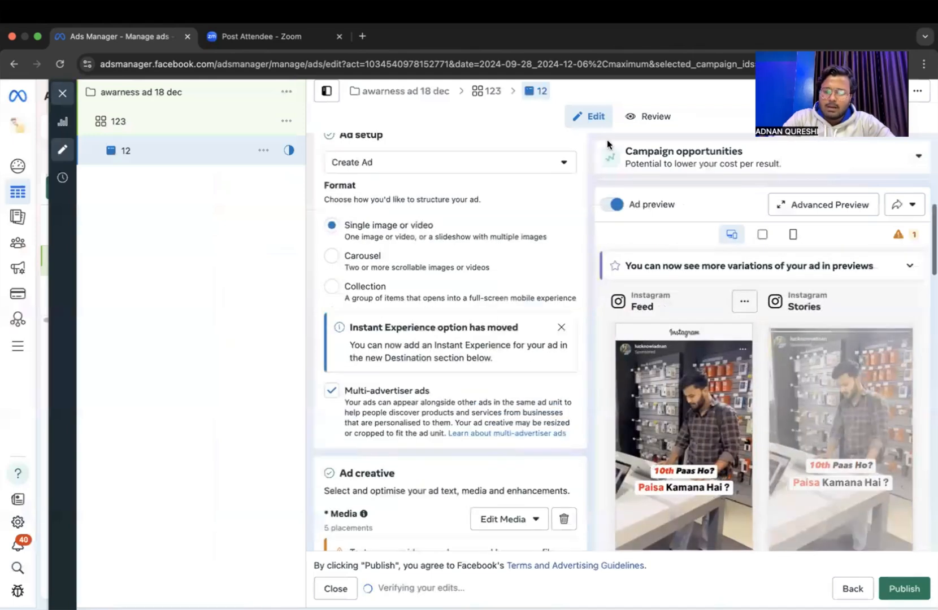
Remove the selected video from the ad creative.
scroll(552, 407, "down", 10)
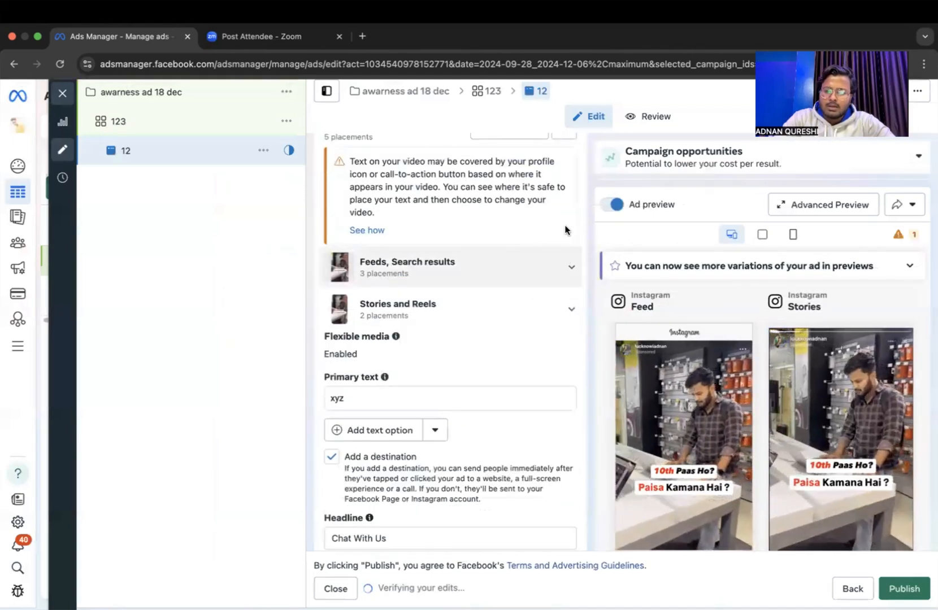
scroll(559, 260, "up", 2)
left_click(561, 199)
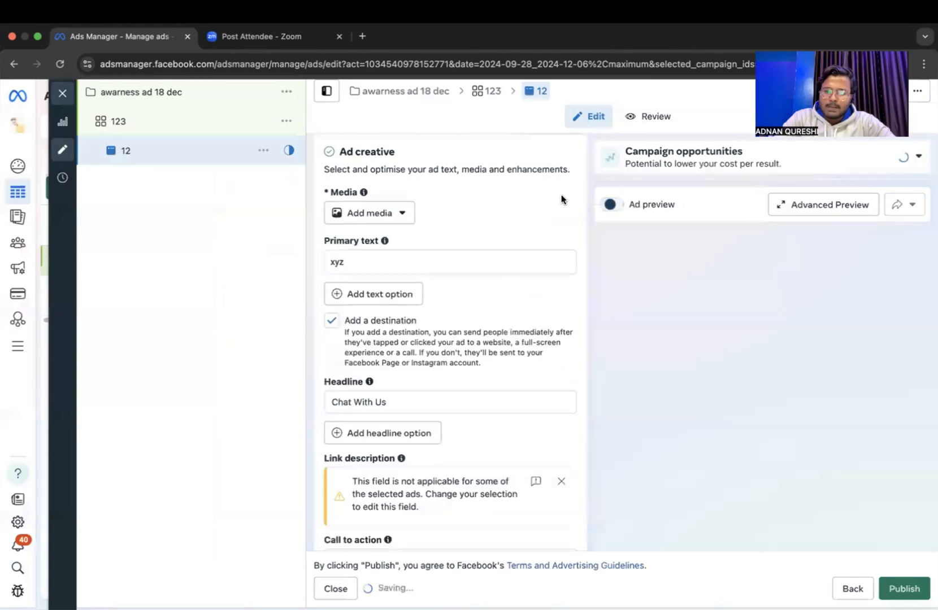
Add the 720 × 1280 Instagram video of a man with outstretched arms by the sea as the ad's media.
left_click(373, 213)
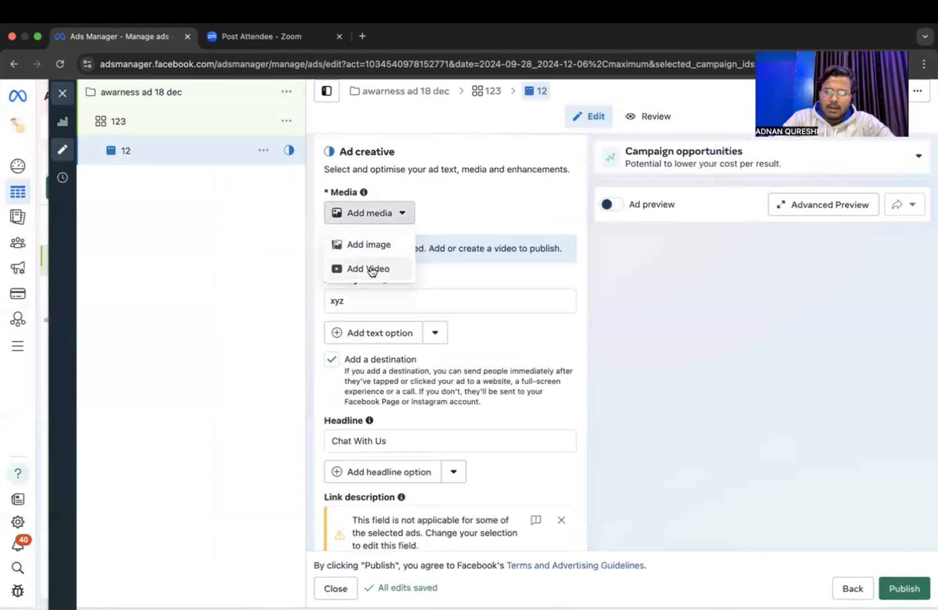
left_click(371, 268)
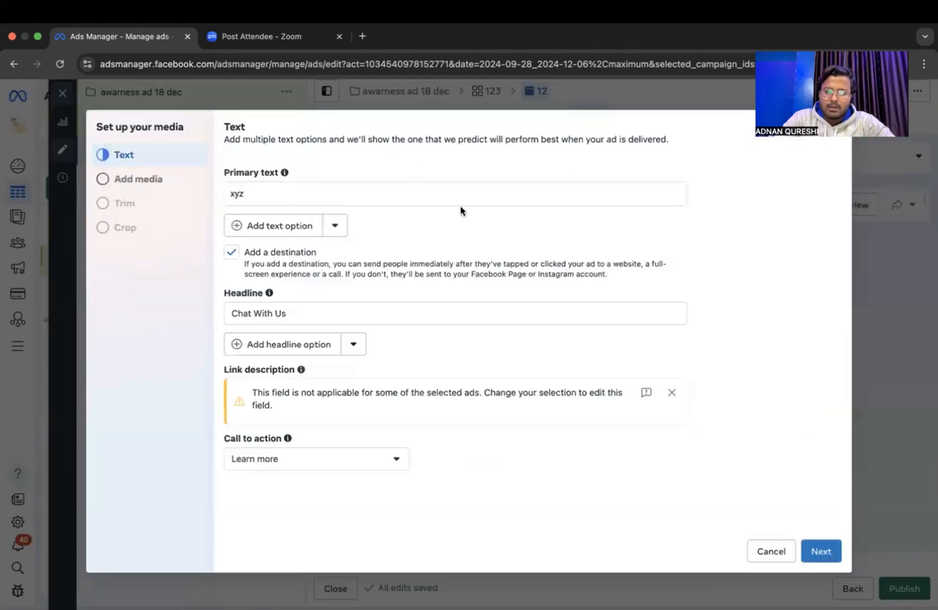
left_click(159, 185)
left_click(463, 174)
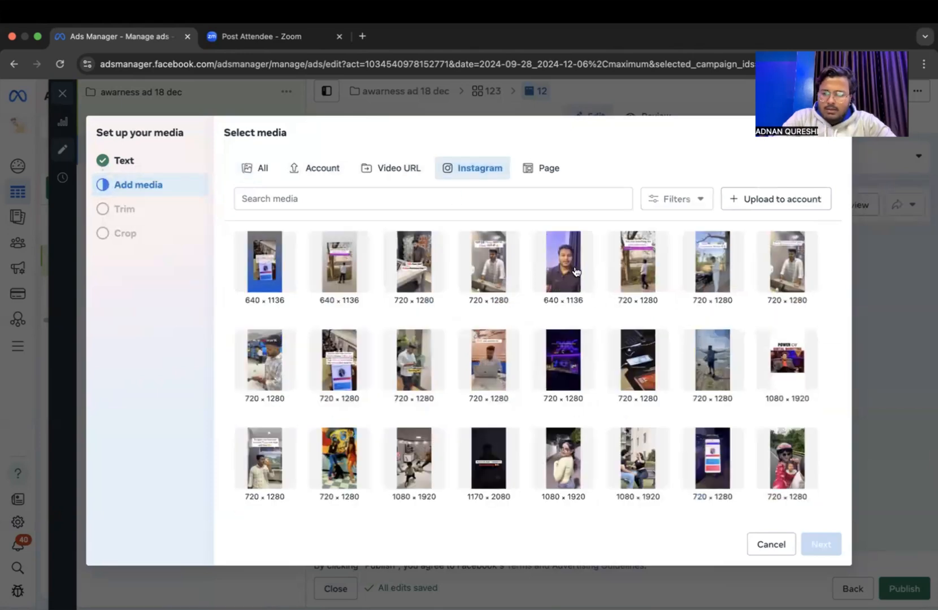
left_click(705, 381)
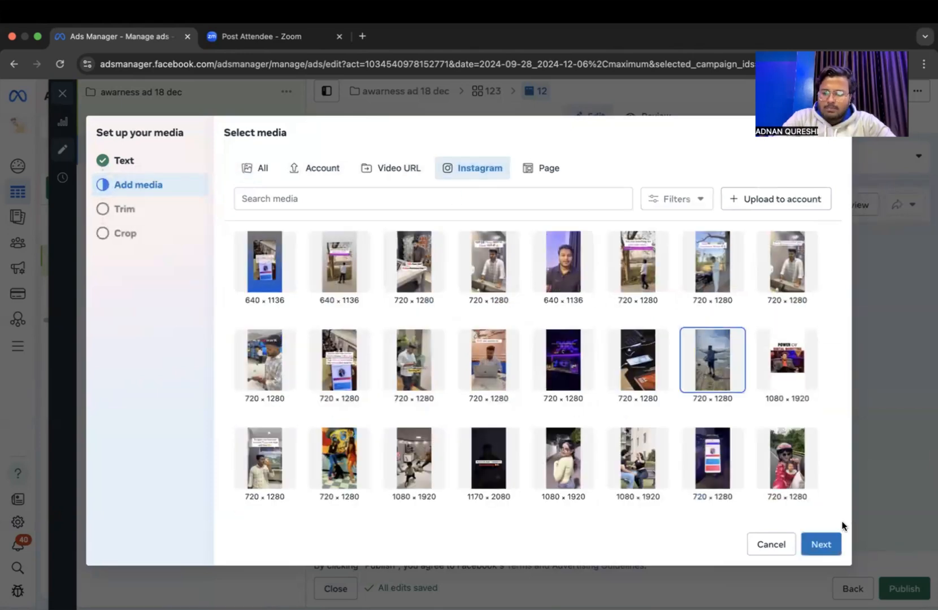
left_click(821, 543)
left_click(821, 542)
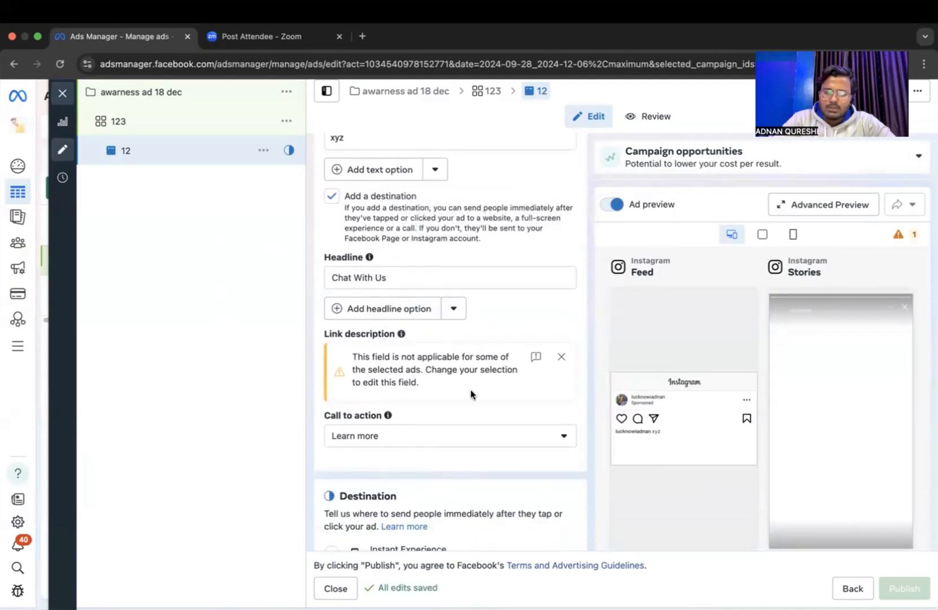
Examine the available call-to-action options and the ad creative settings, keeping Learn more selected.
scroll(471, 389, "down", 3)
left_click(399, 357)
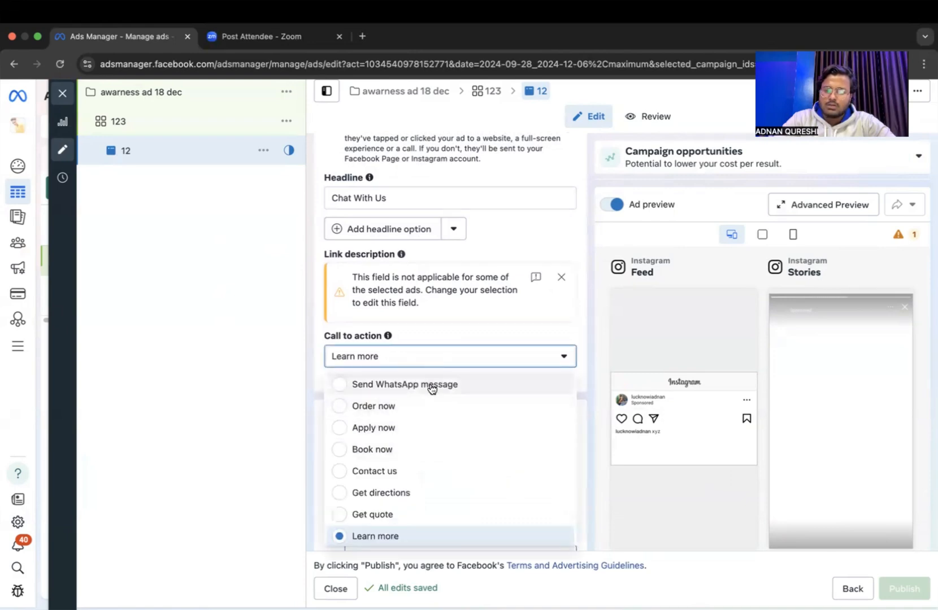
scroll(440, 391, "up", 2)
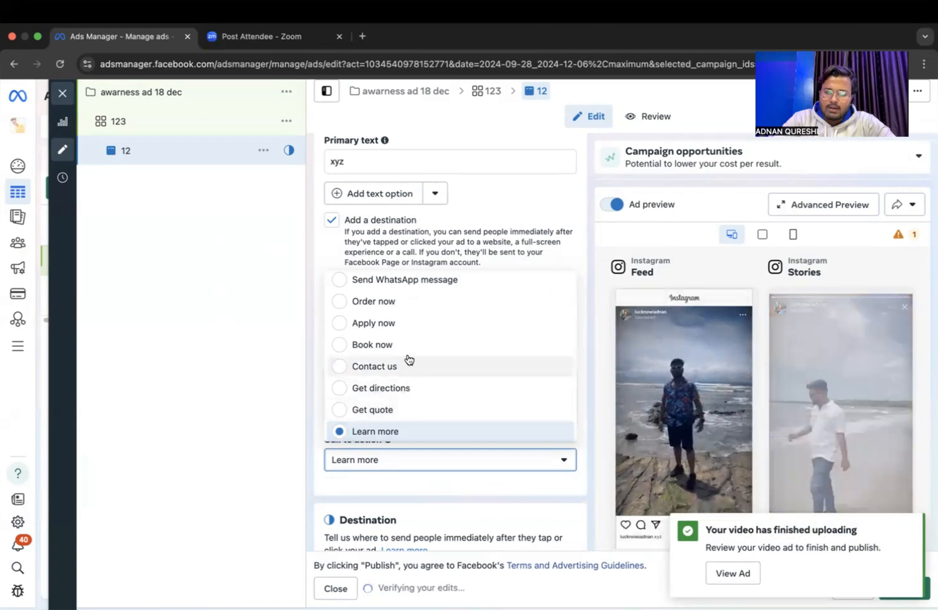
scroll(422, 320, "up", 1)
scroll(424, 321, "up", 2)
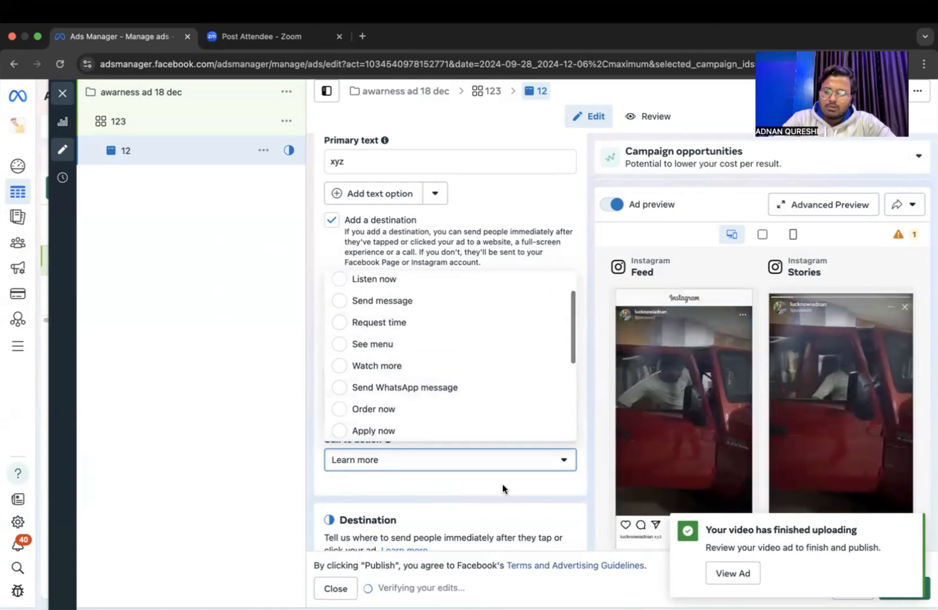
left_click(512, 500)
scroll(484, 313, "up", 3)
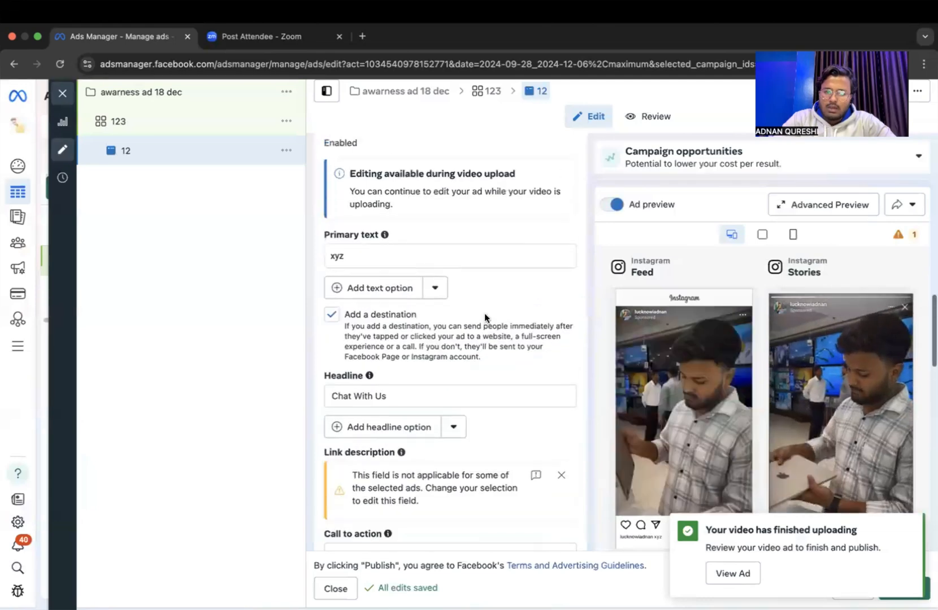
scroll(484, 313, "up", 5)
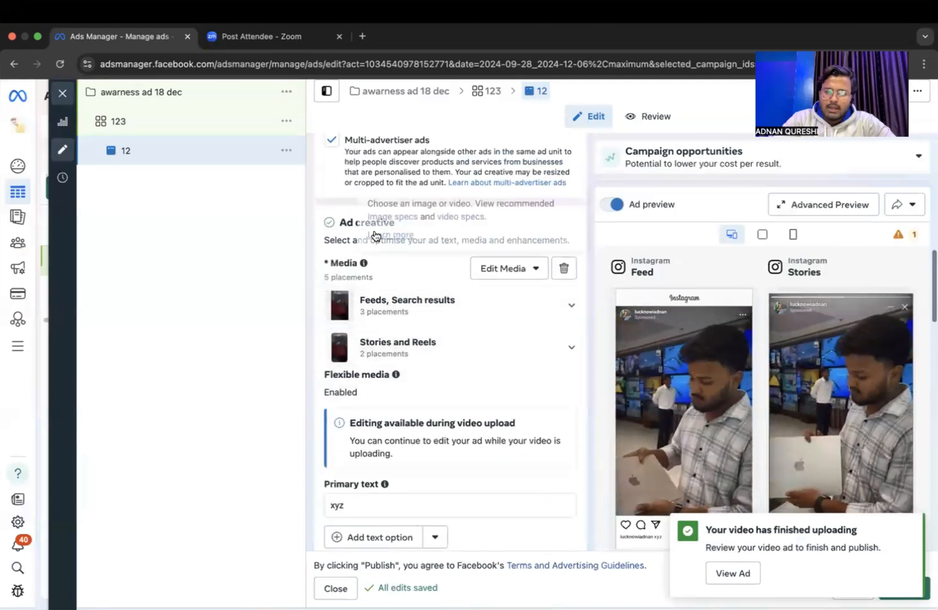
Change the ad's call to action from Learn more to a send message option.
scroll(419, 342, "down", 10)
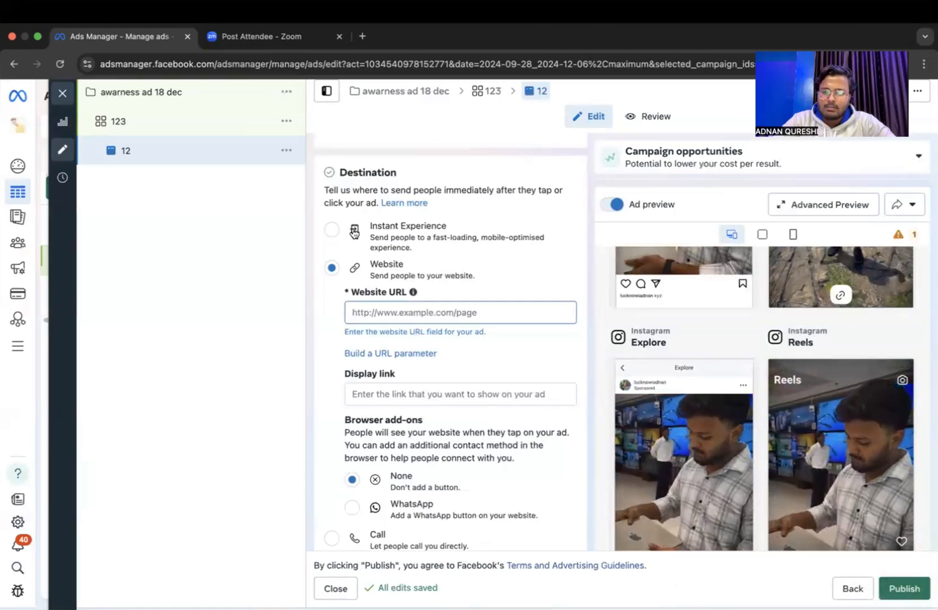
scroll(417, 243, "up", 5)
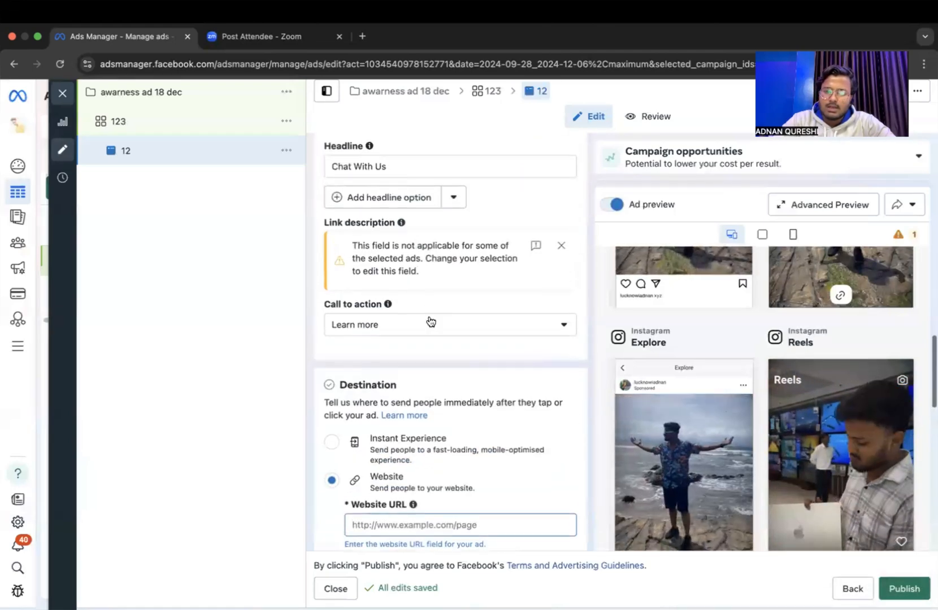
left_click(431, 323)
scroll(446, 363, "up", 1)
Look over the ad's destination options, keeping Website, and turn on the Languages setting.
scroll(445, 363, "down", 8)
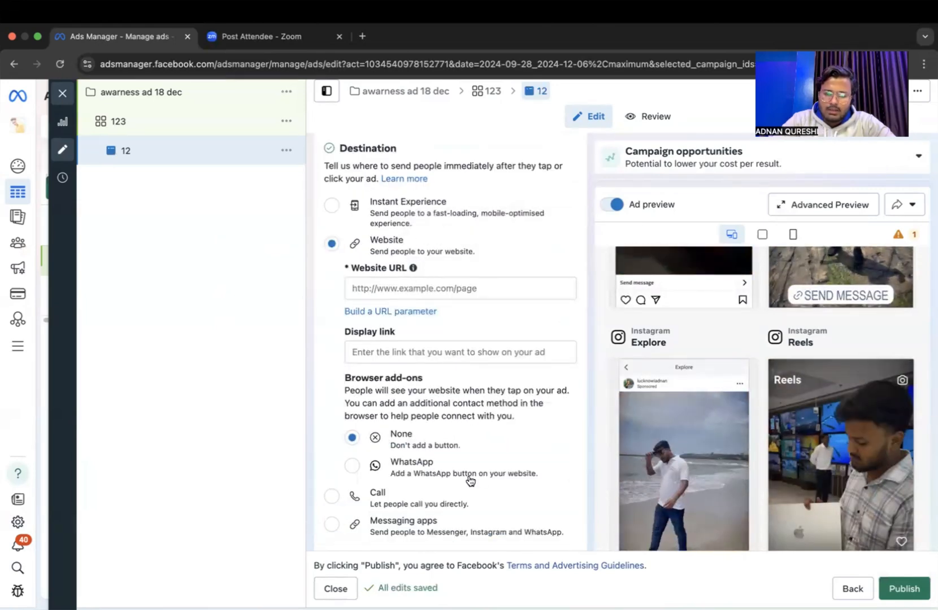
scroll(480, 436, "down", 2)
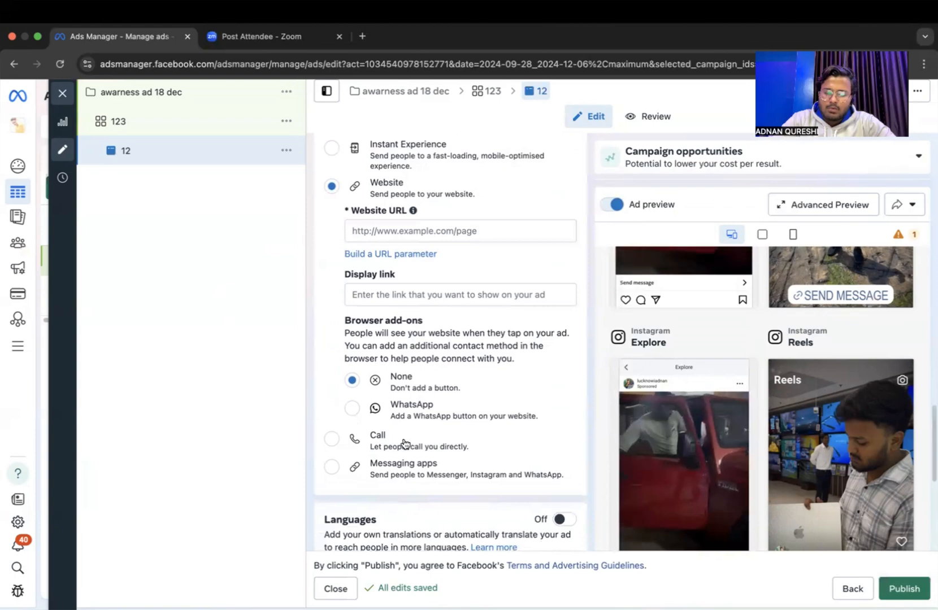
scroll(473, 412, "down", 3)
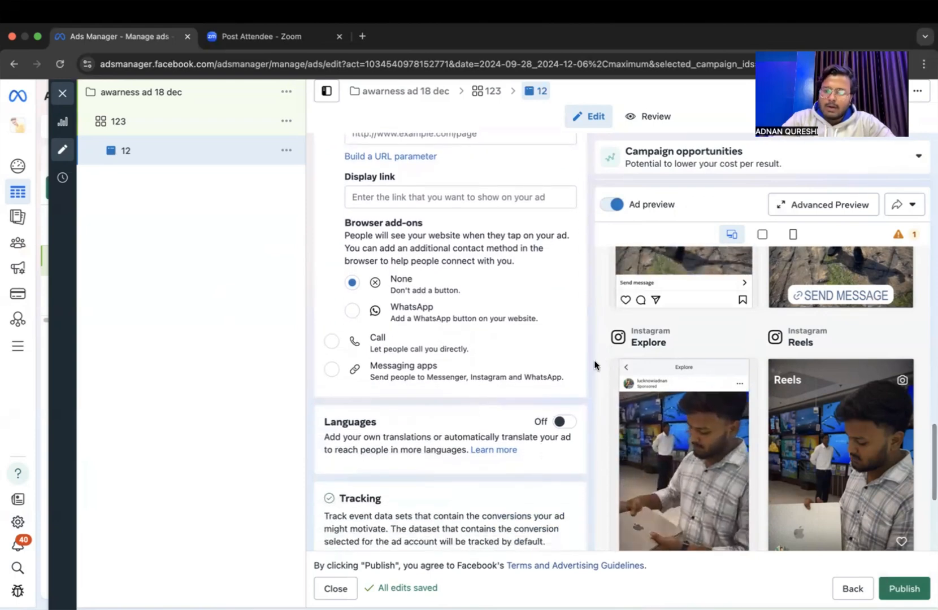
left_click(565, 421)
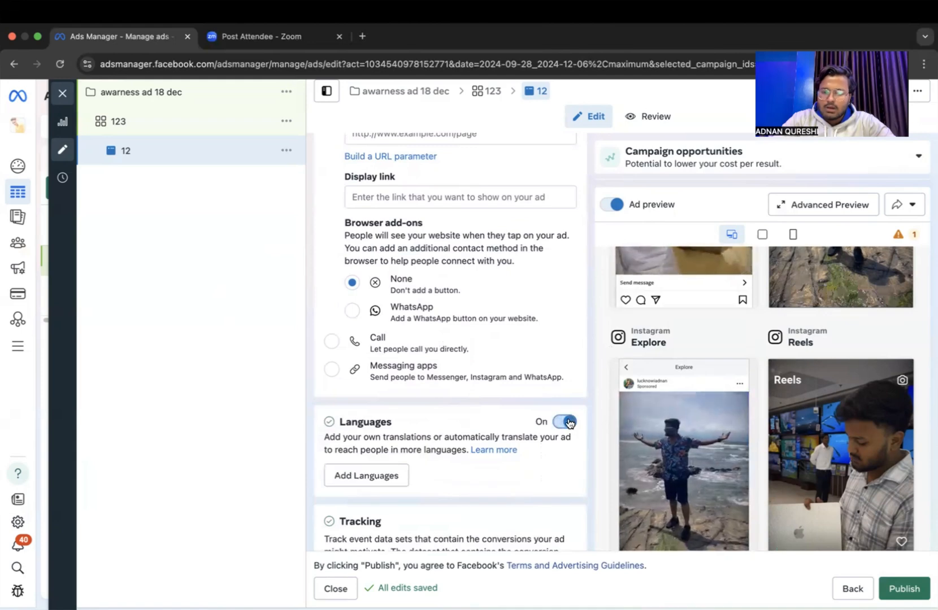
Start adding languages to the ad, cancel the removal of the unsupported placements, and turn off the Languages setting.
left_click(368, 474)
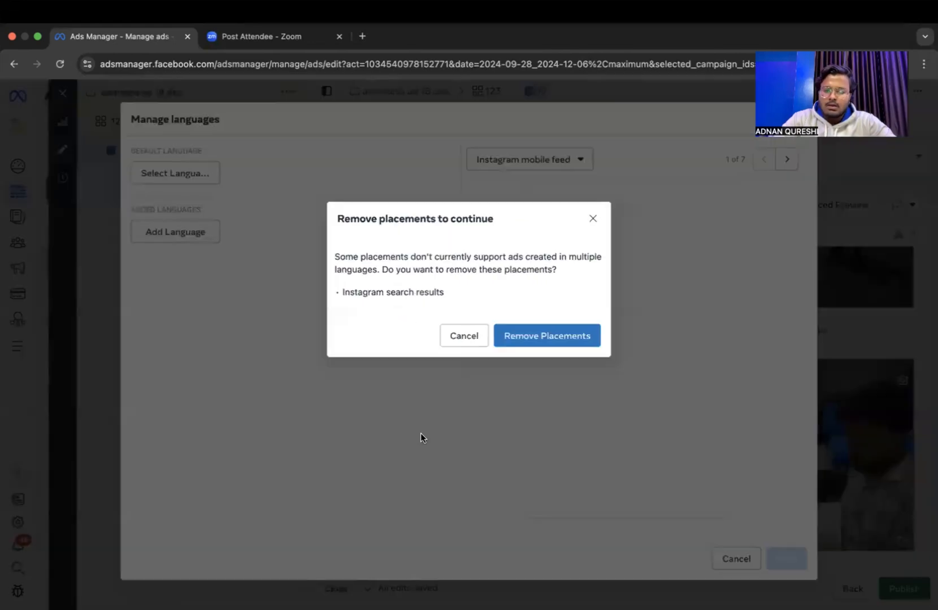
left_click(461, 339)
scroll(518, 461, "down", 2)
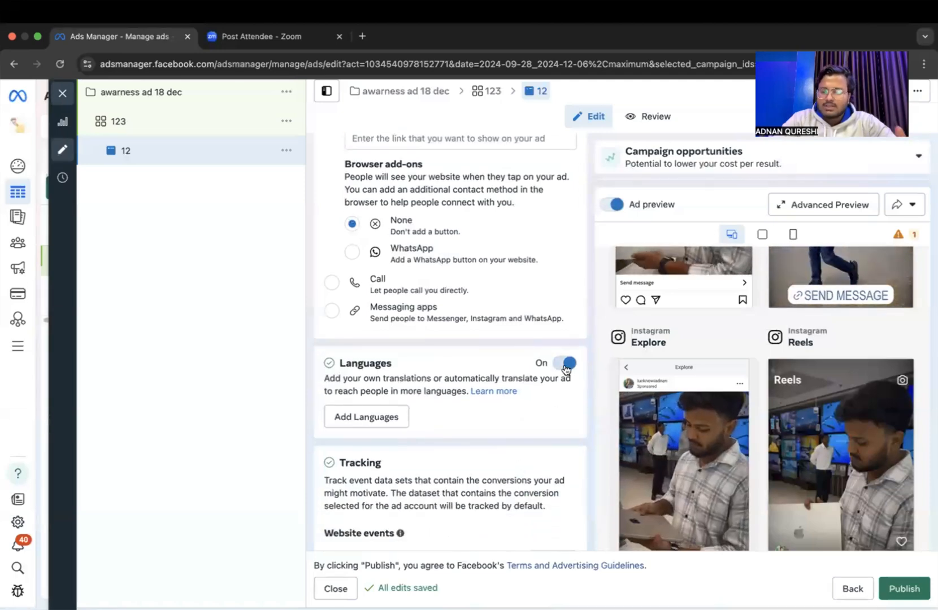
left_click(566, 363)
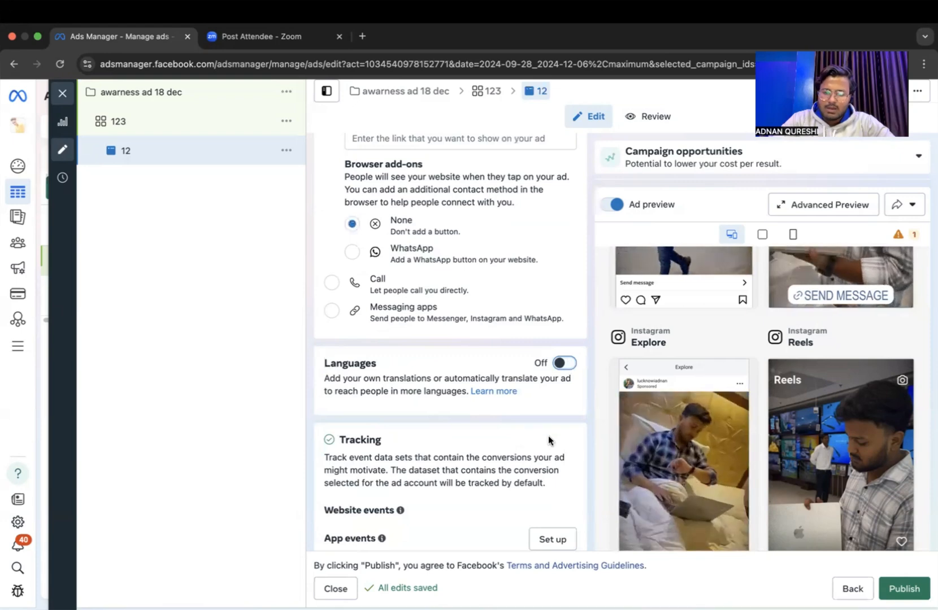
Publish the awareness campaign with its ad set 123 and ad 12, and close the ad editor to return to the ads list.
scroll(549, 440, "down", 2)
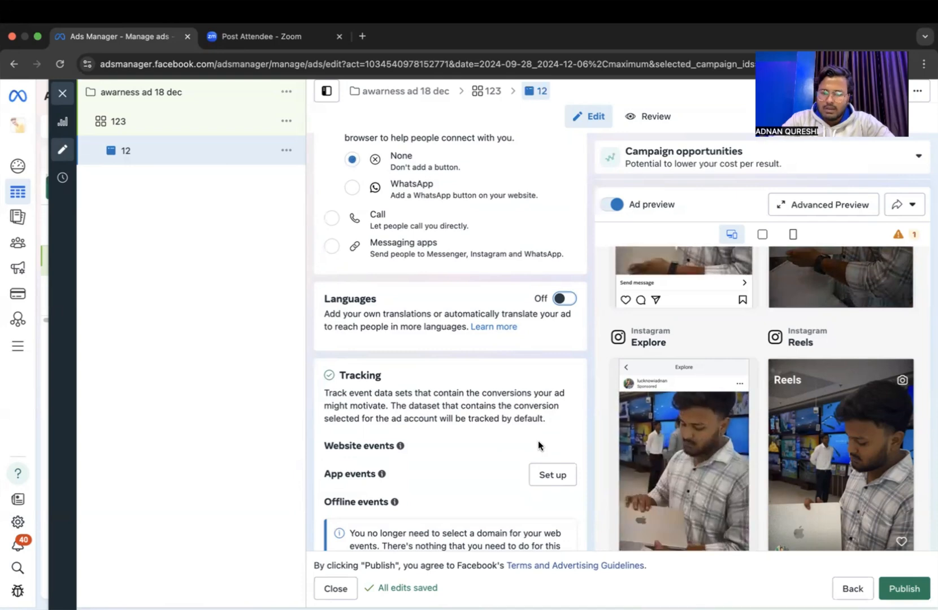
scroll(576, 380, "down", 5)
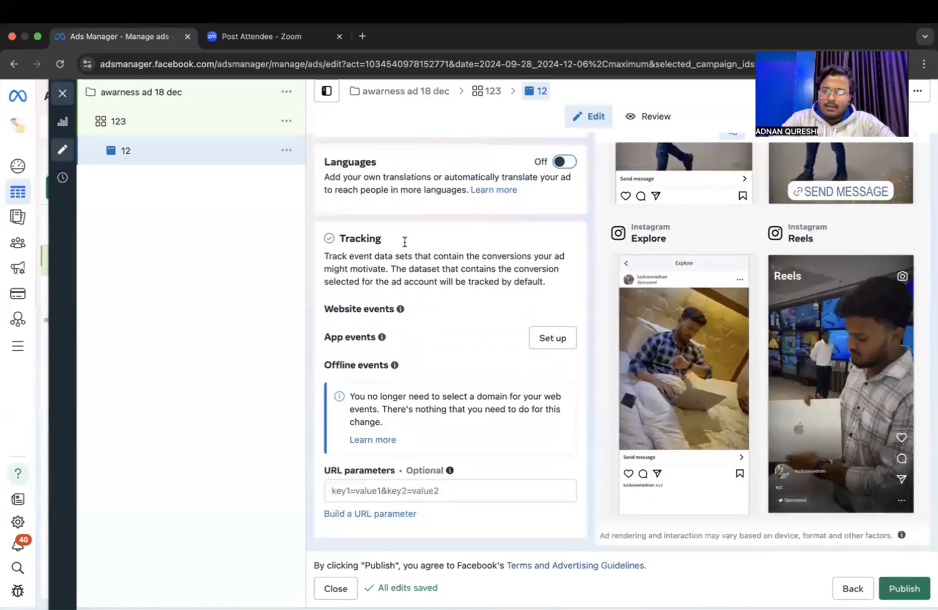
mouse_move(382, 337)
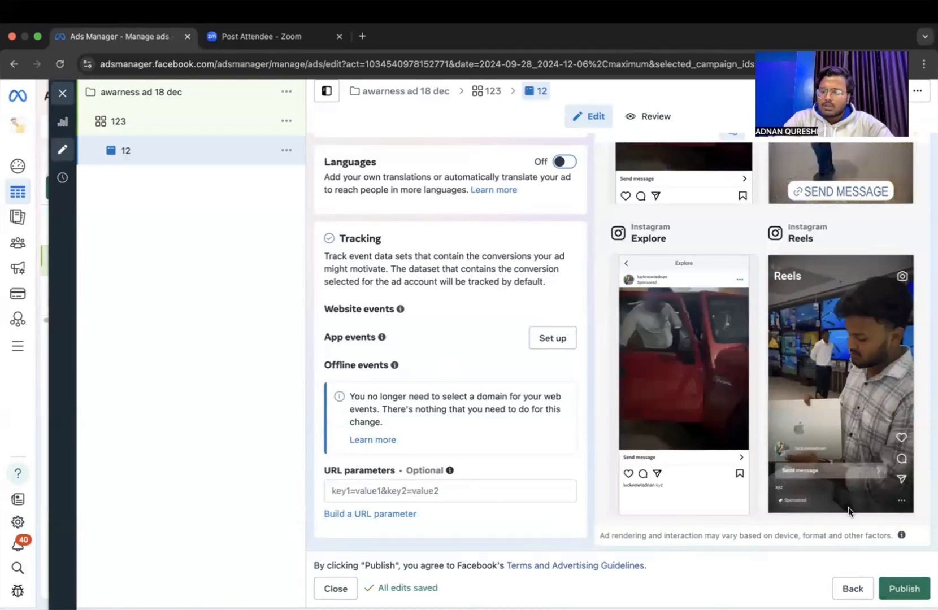
scroll(849, 512, "up", 5)
scroll(809, 530, "down", 2)
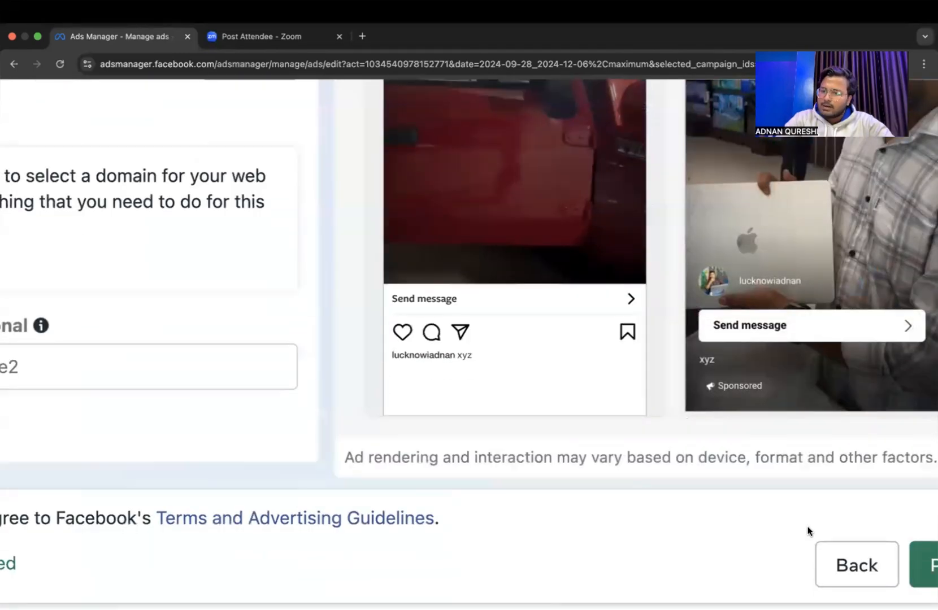
scroll(808, 530, "right", 3)
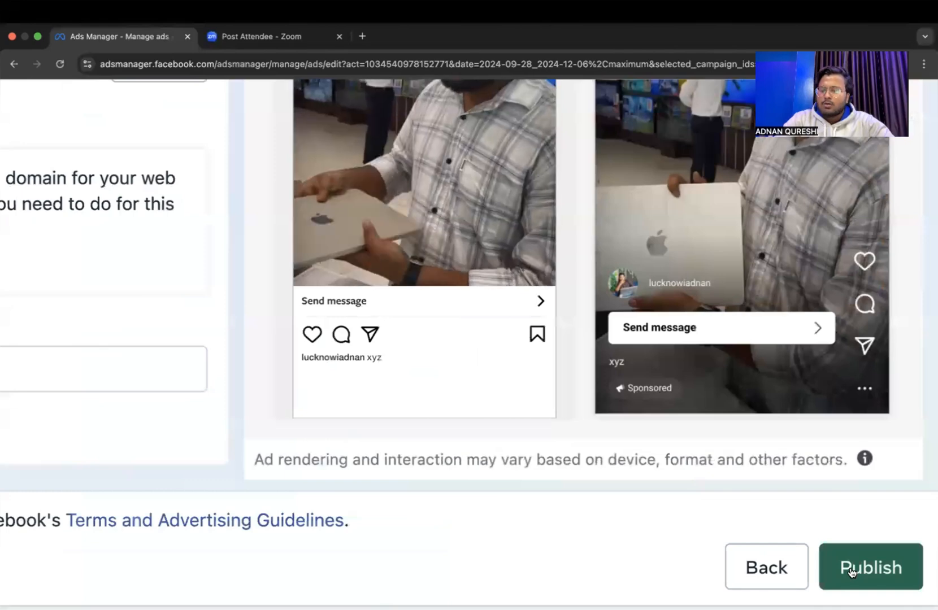
left_click(851, 566)
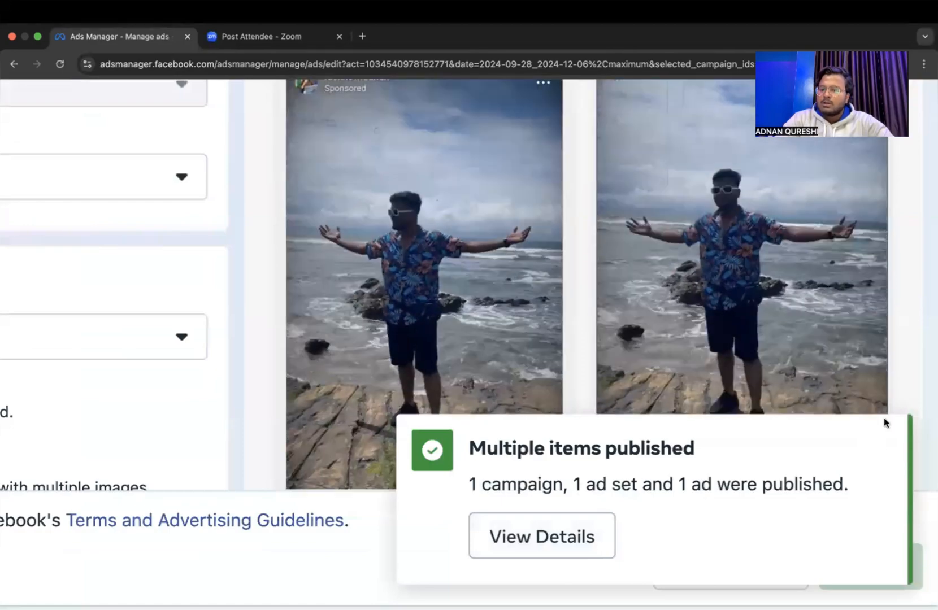
left_click(886, 442)
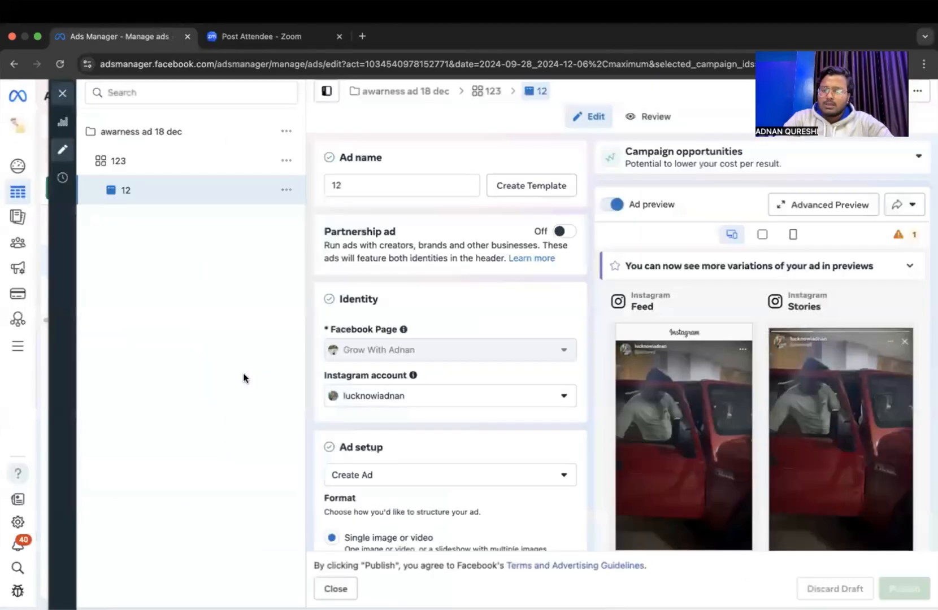
left_click(64, 93)
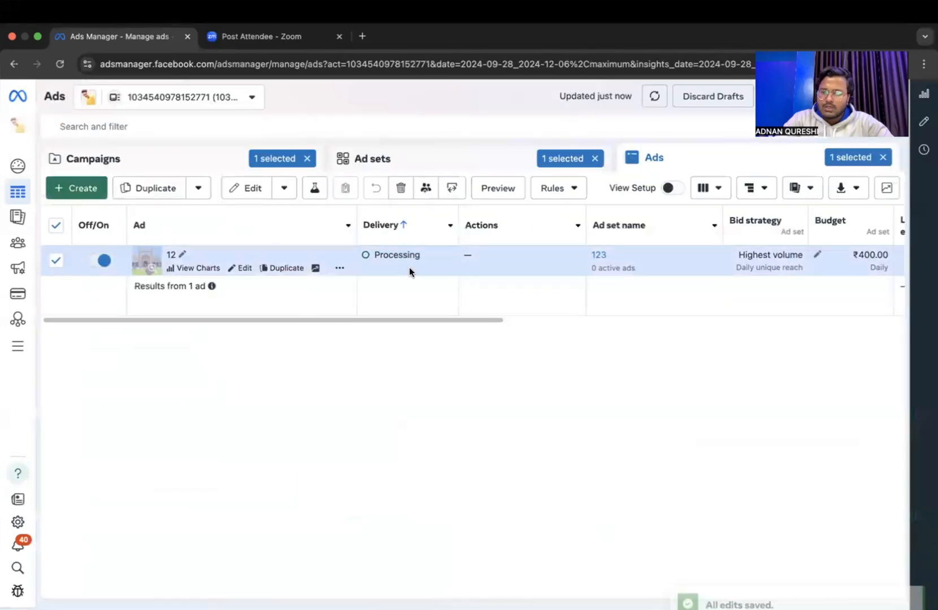